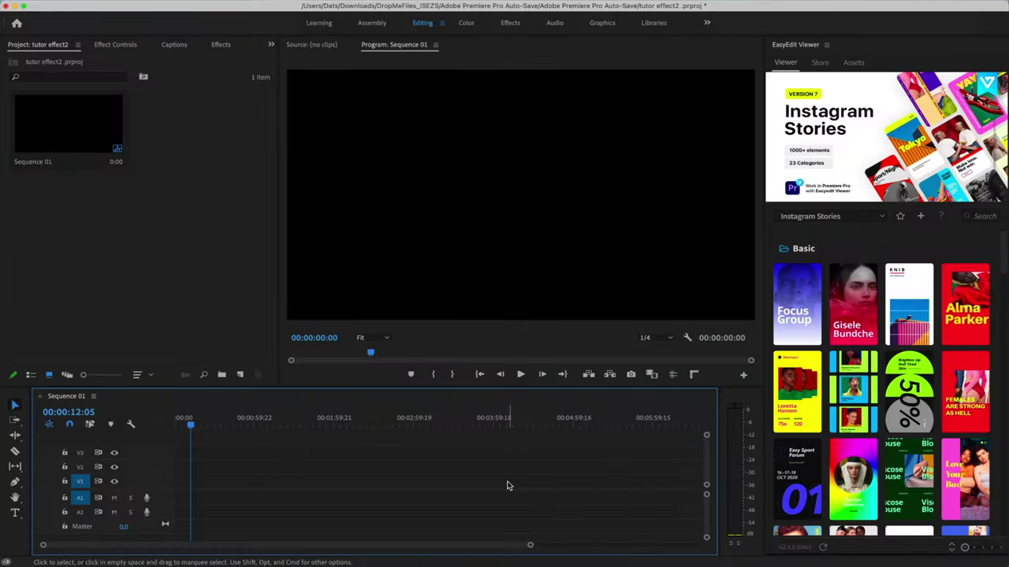
Open the EasyEdit Assets stock browser from the EasyEdit Viewer library list, showing GIFs.
click(881, 219)
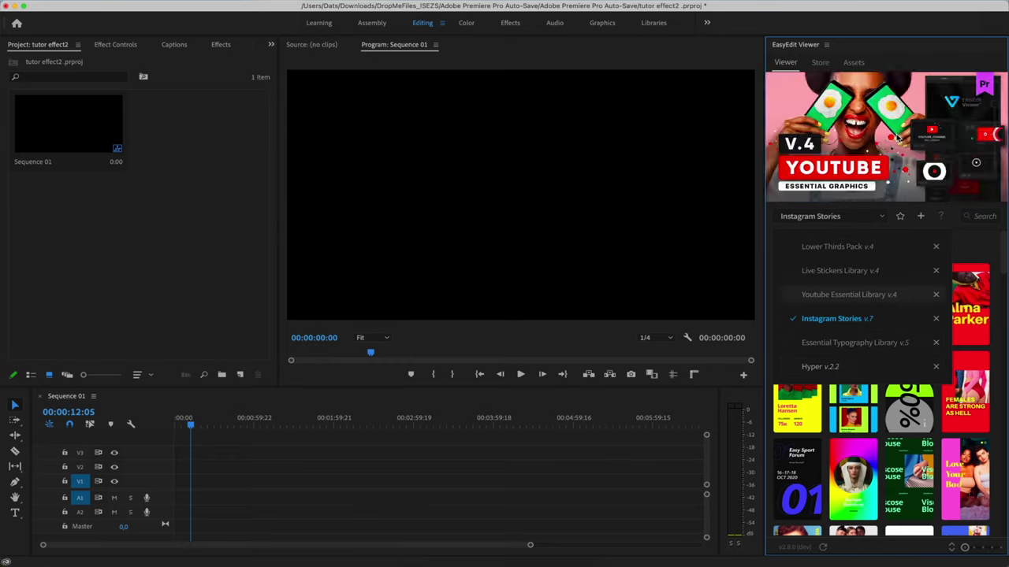
click(858, 63)
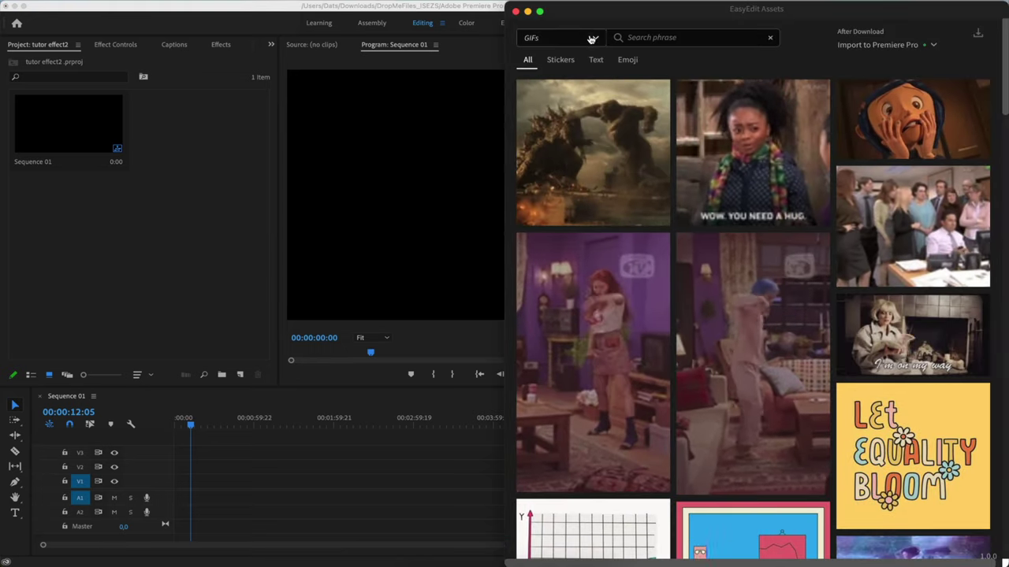
Switch the asset type to Images and browse the Unsplash and Pixabay sources.
click(591, 38)
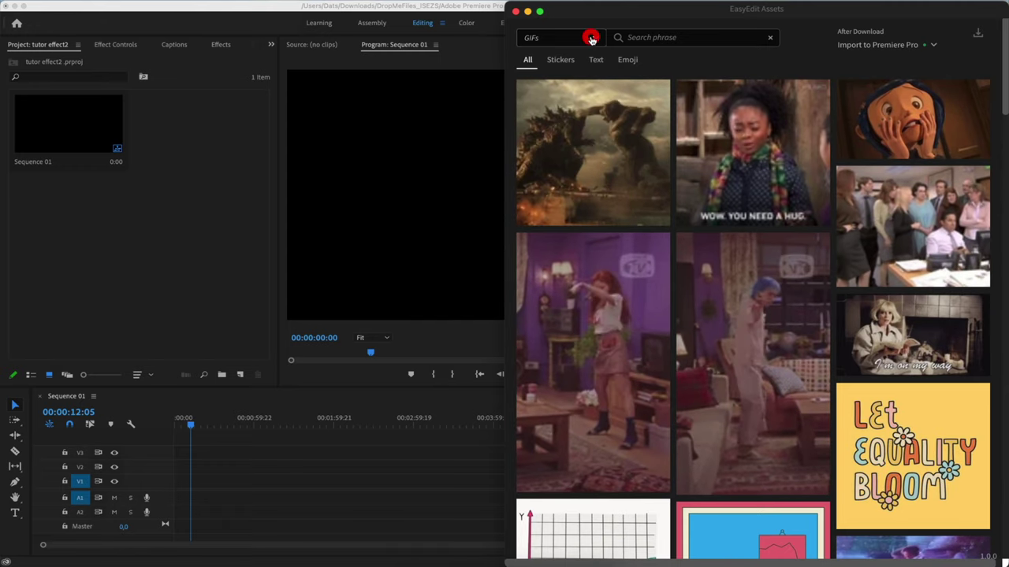
click(552, 77)
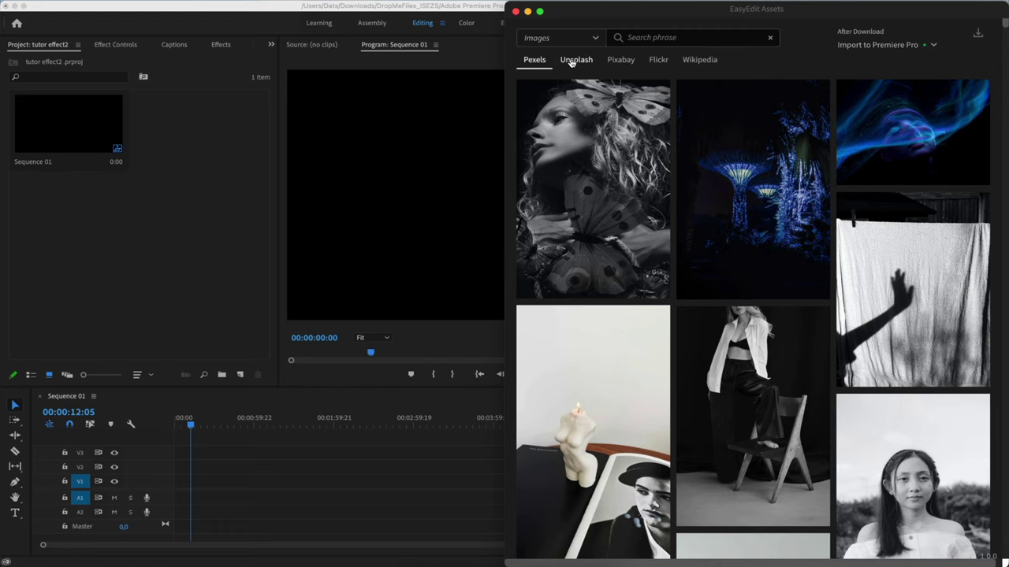
click(572, 62)
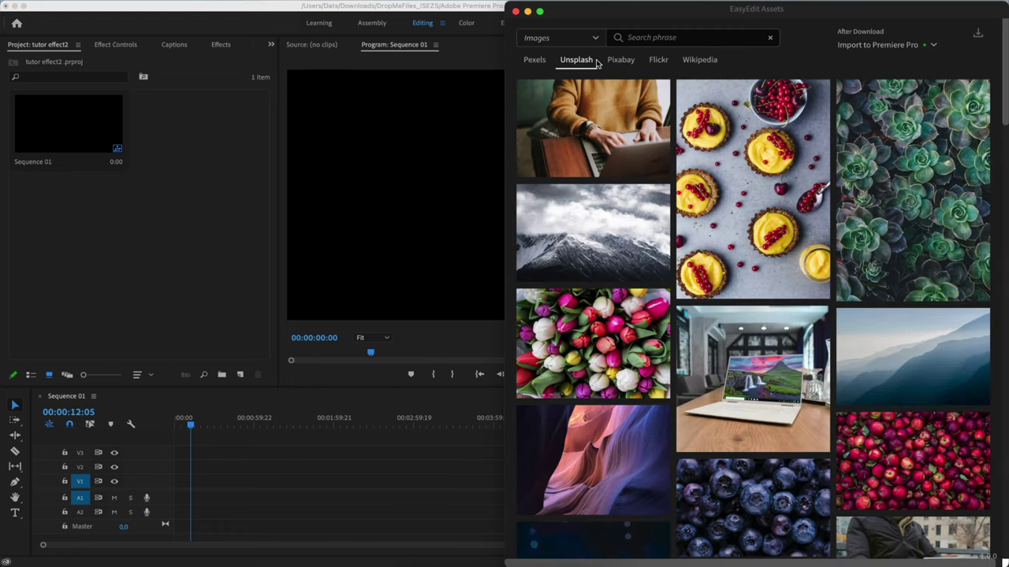
click(621, 60)
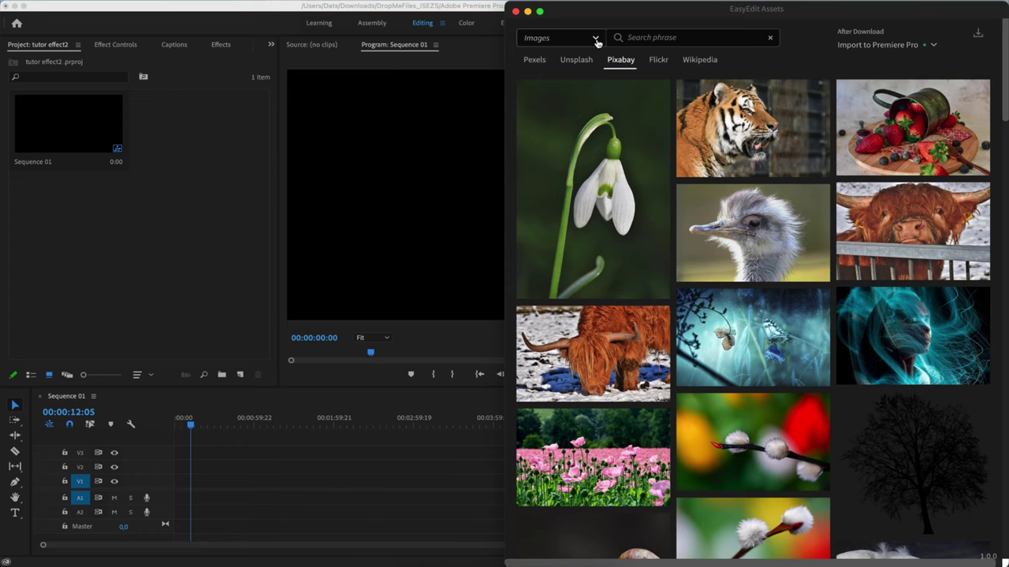
Switch the asset type to Videos and scroll through the Pexels stock video grid.
click(597, 40)
click(555, 96)
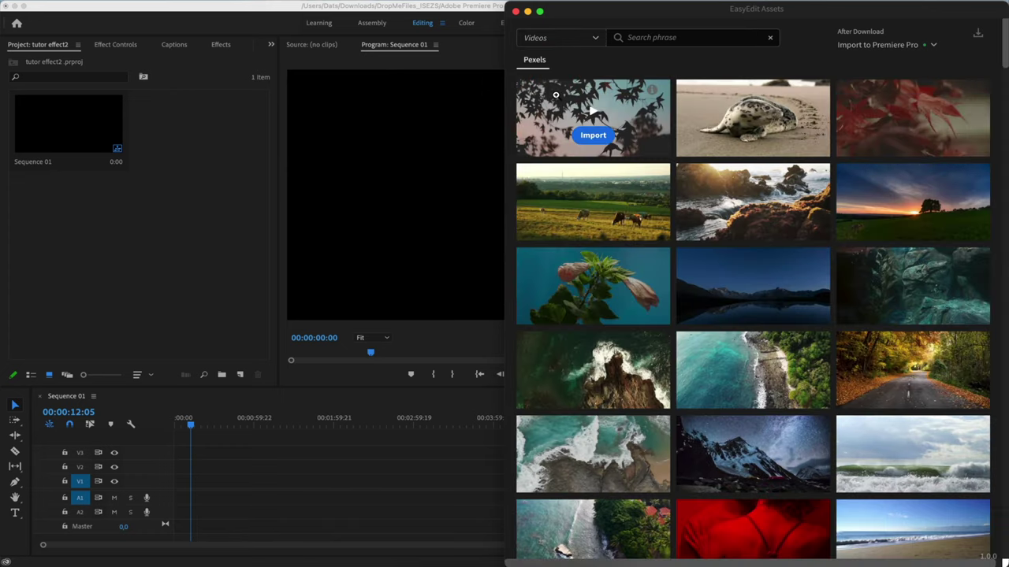
scroll(690, 140, down, 5)
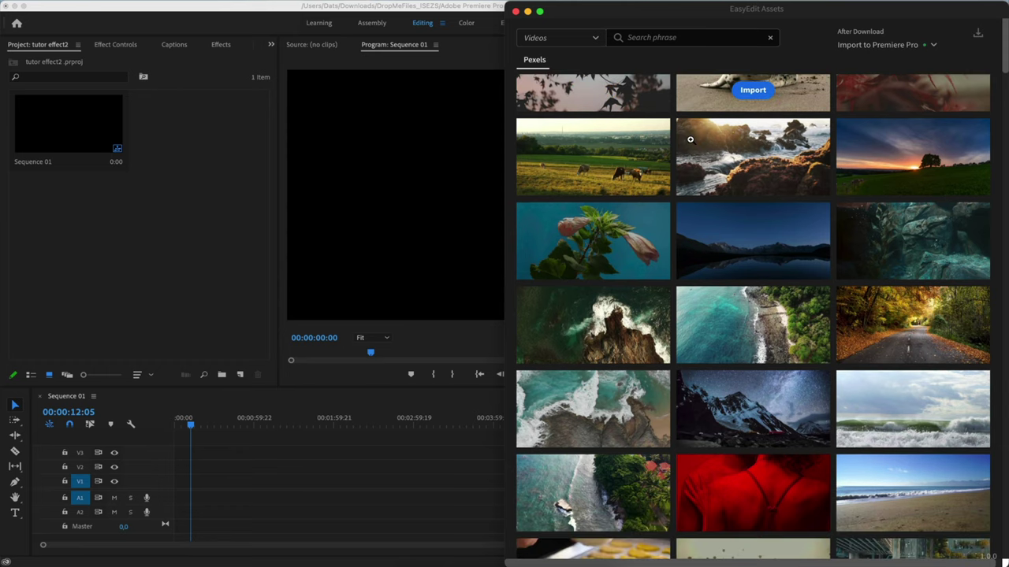
scroll(689, 139, down, 5)
scroll(689, 139, down, 4)
scroll(690, 140, down, 8)
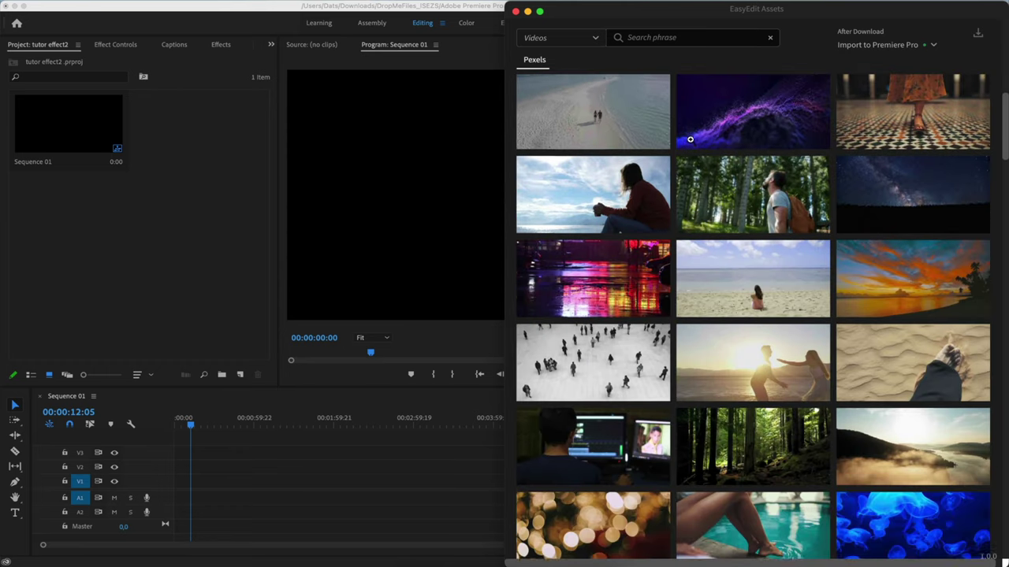
scroll(690, 140, down, 9)
scroll(690, 139, down, 1)
scroll(689, 139, down, 11)
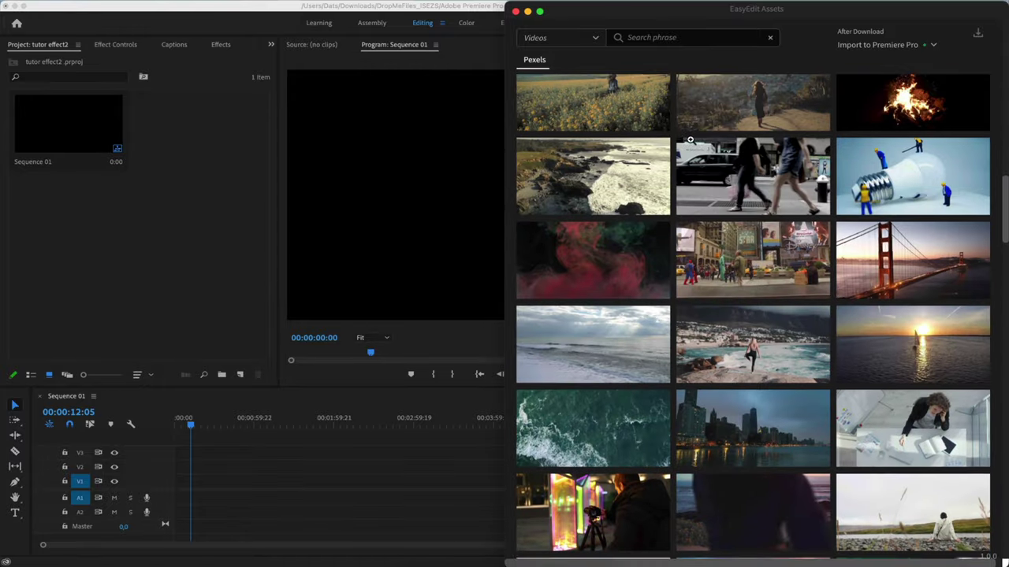
scroll(690, 140, down, 12)
scroll(689, 139, down, 7)
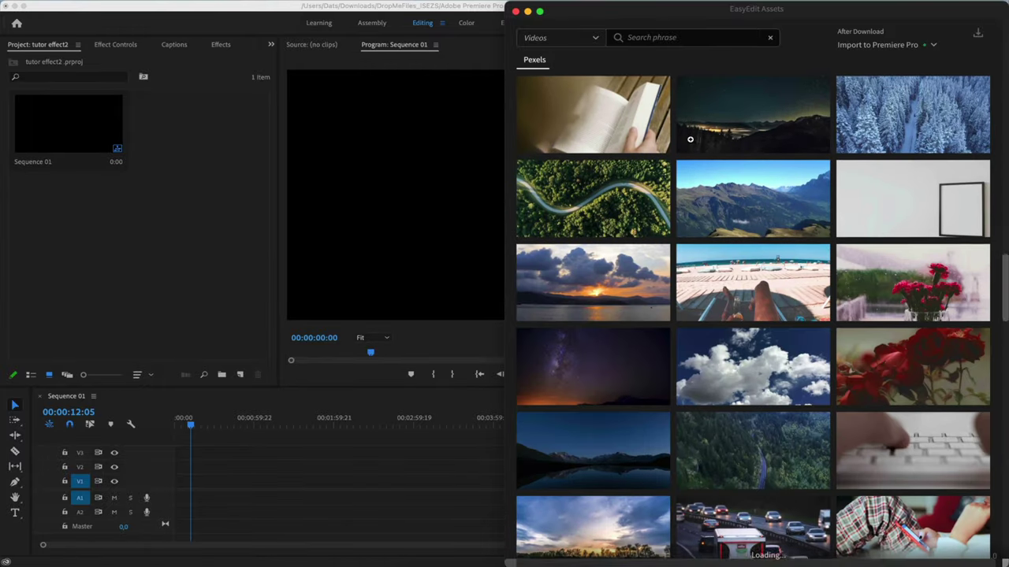
scroll(689, 139, up, 20)
scroll(689, 139, up, 15)
text(dance)
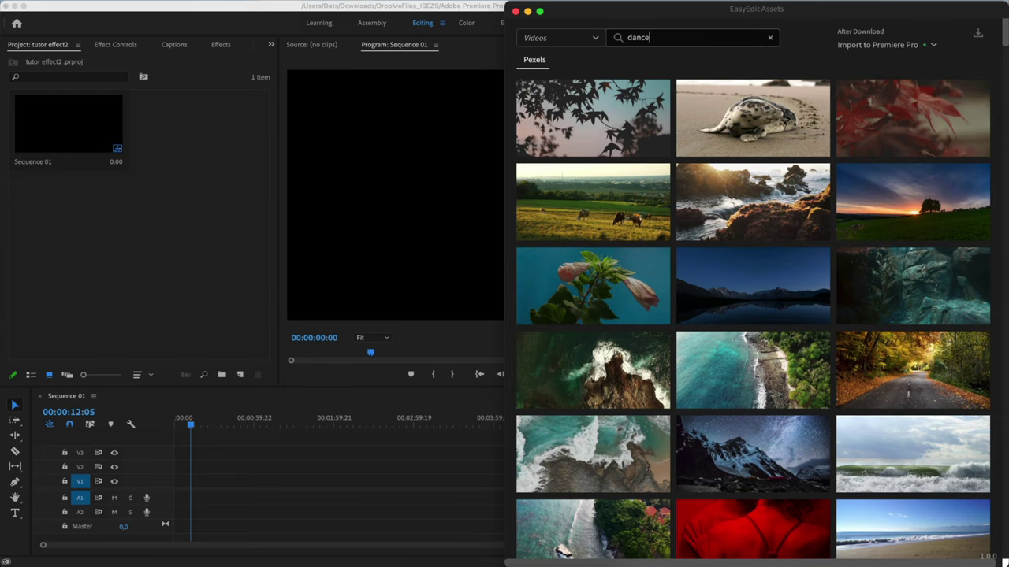
Search for 'dance', preview the dancer-by-the-mural clip, and import it.
key(Return)
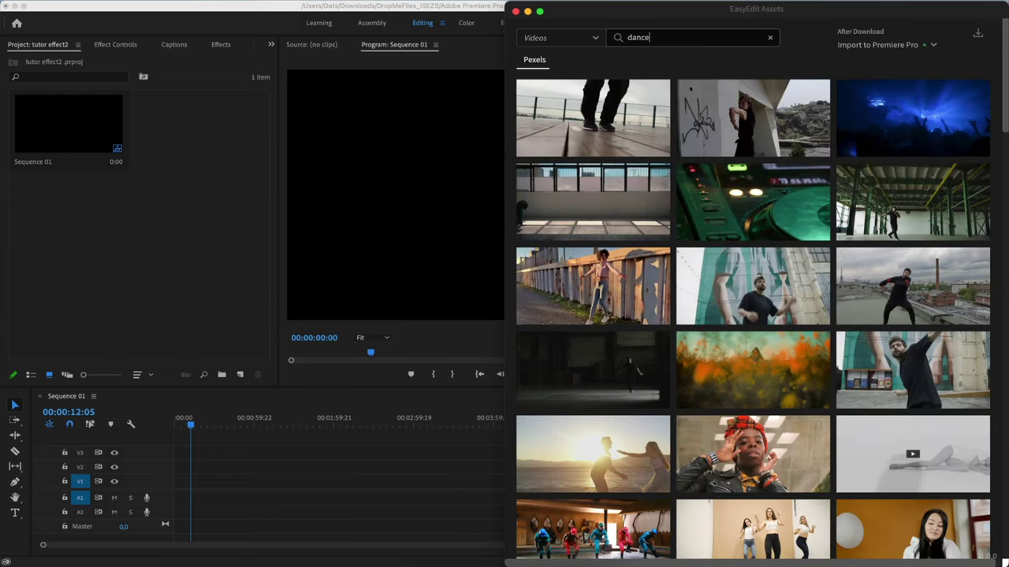
mouse_move(750, 300)
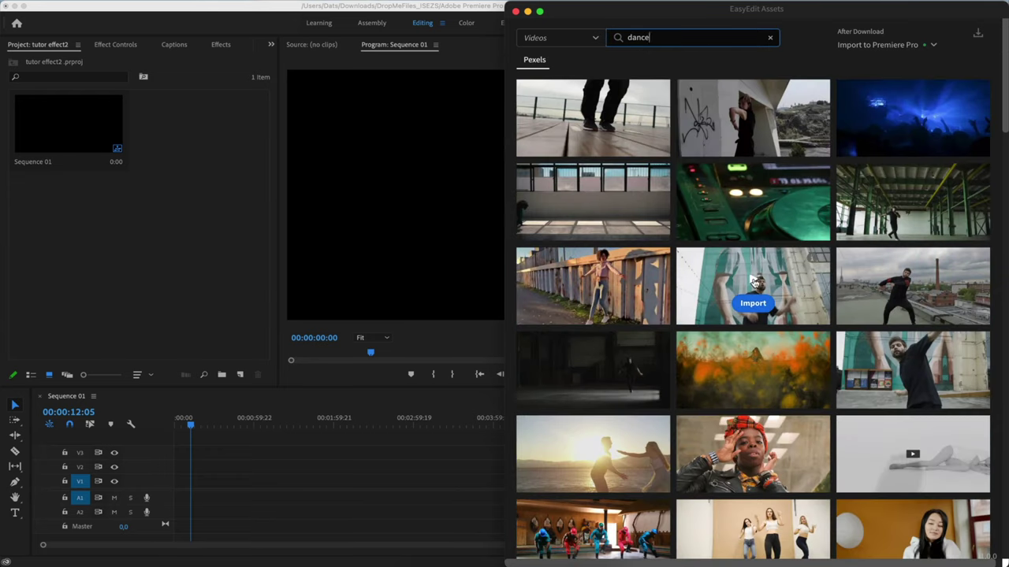
click(754, 281)
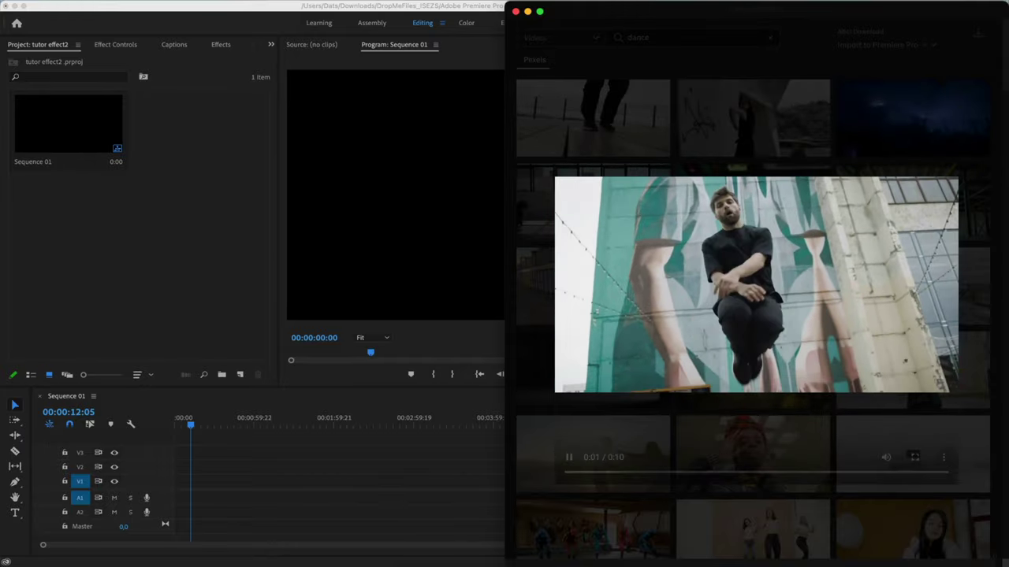
click(914, 534)
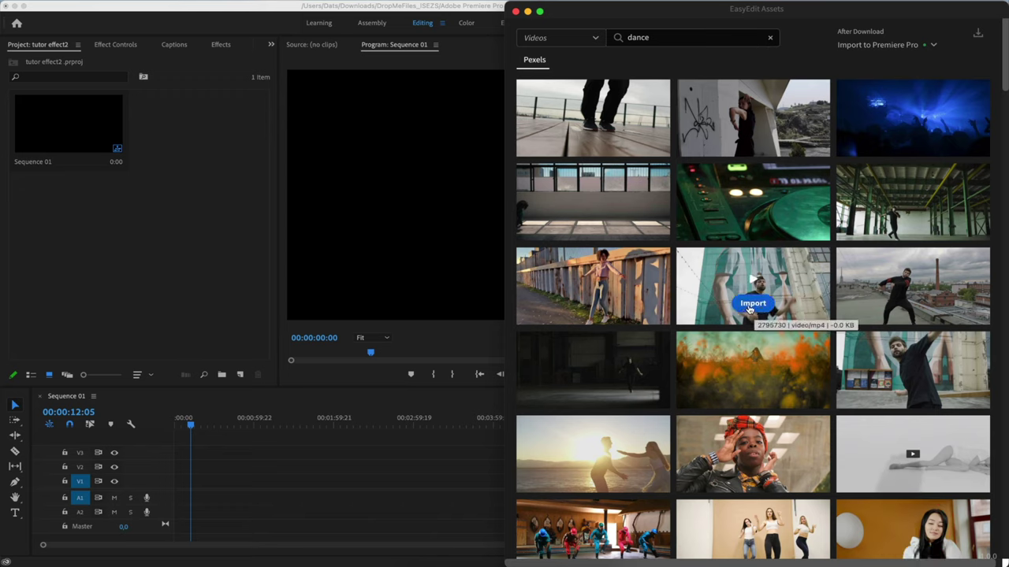
click(752, 304)
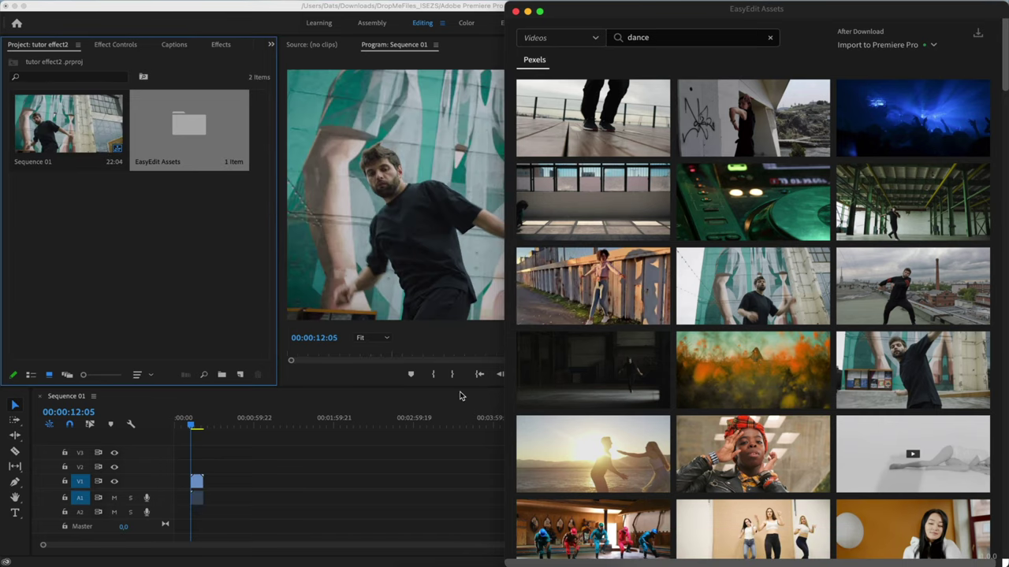
Drag the dance clip on V1 to 00:00 in Sequence 01 and play it back.
click(142, 281)
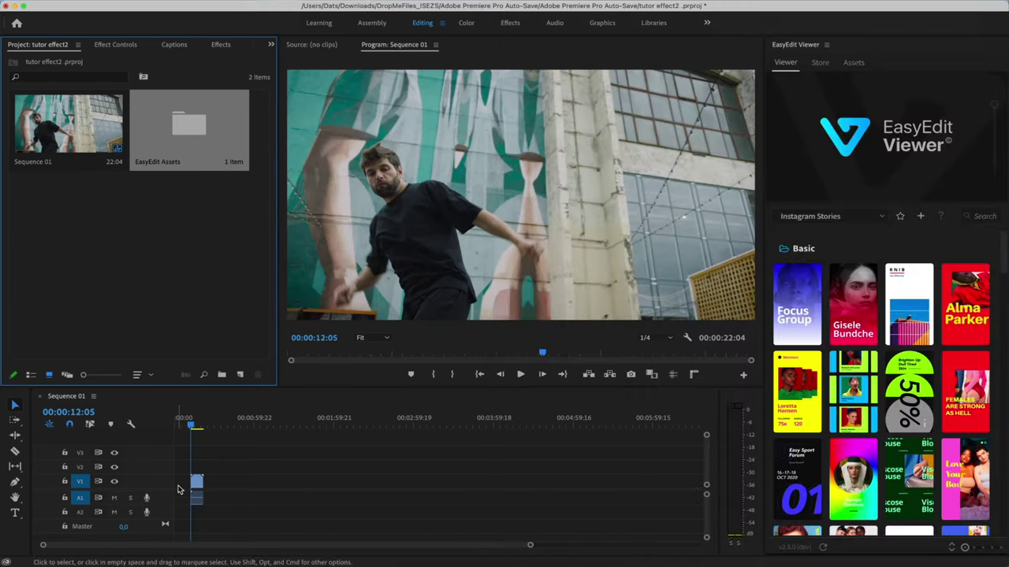
key(=)
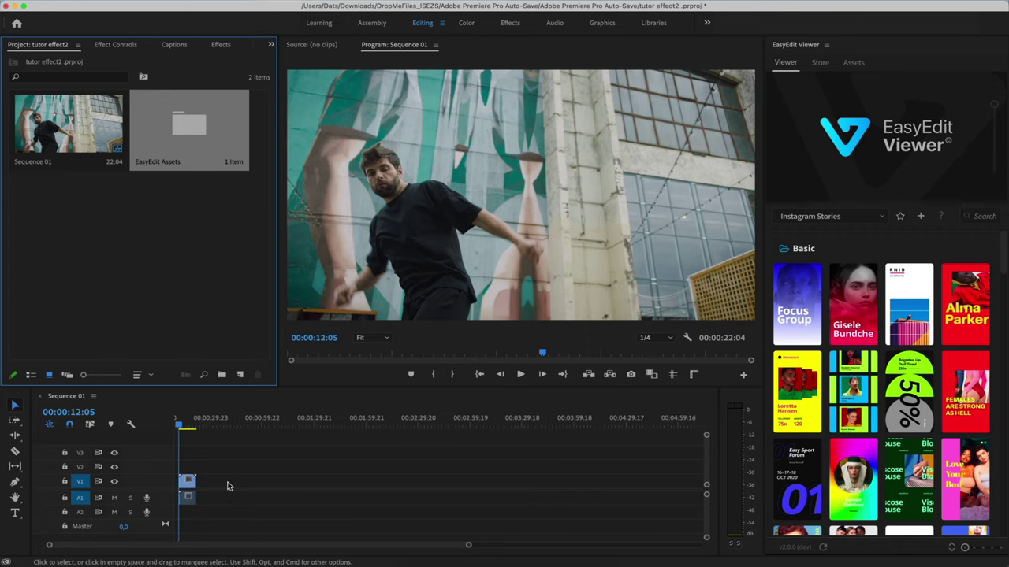
key(=)
key(=)
key(=)
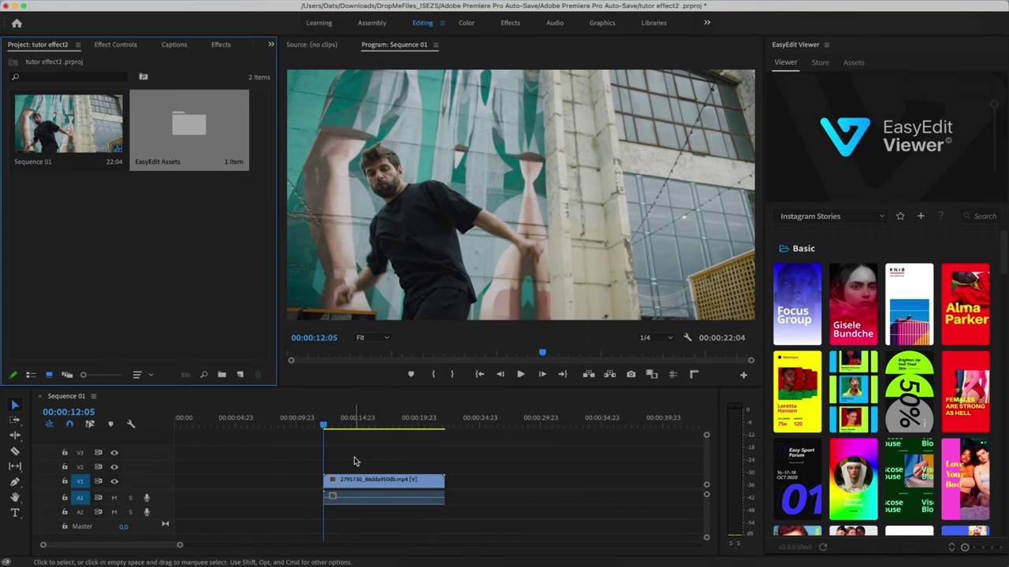
click(394, 479)
drag(332, 489, 183, 489)
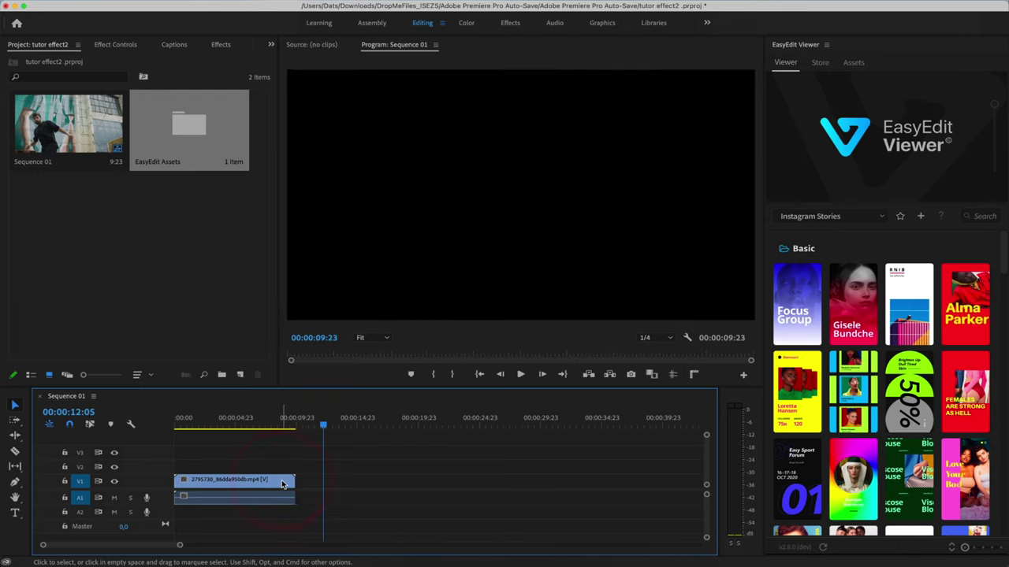
click(183, 425)
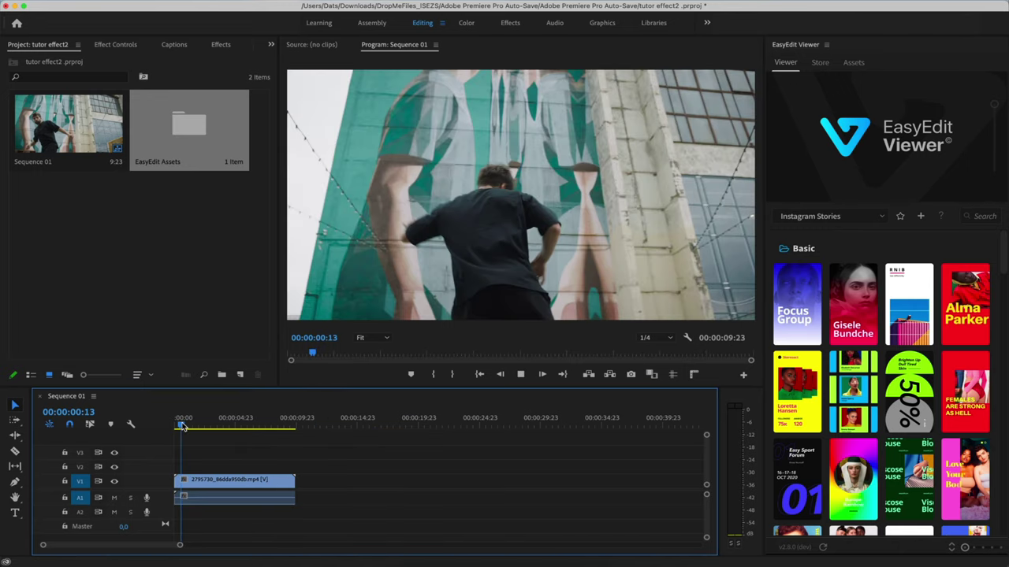
key(space)
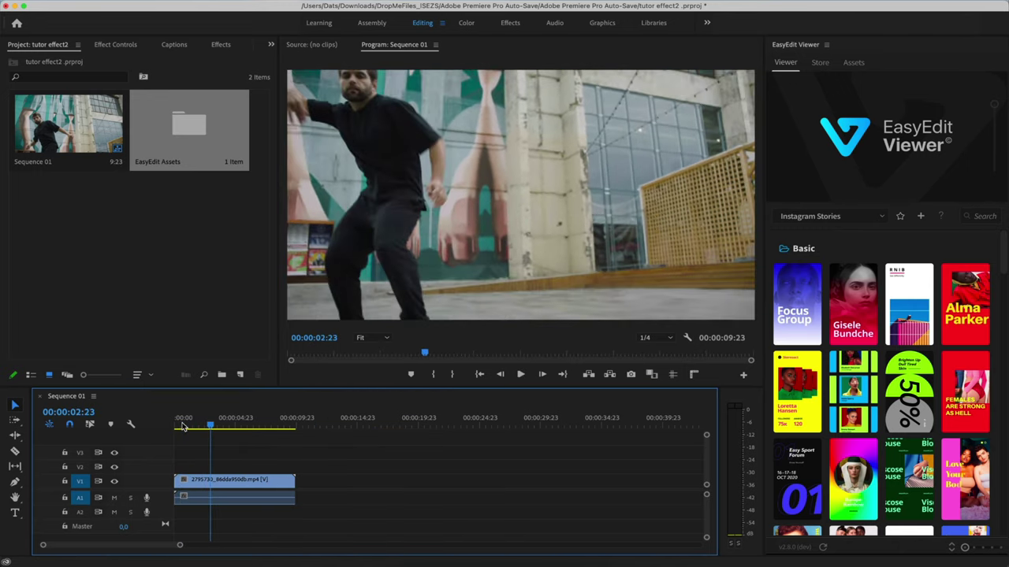
Search the effects for 'mosa' and drag Mosaic onto the dance clip.
click(221, 45)
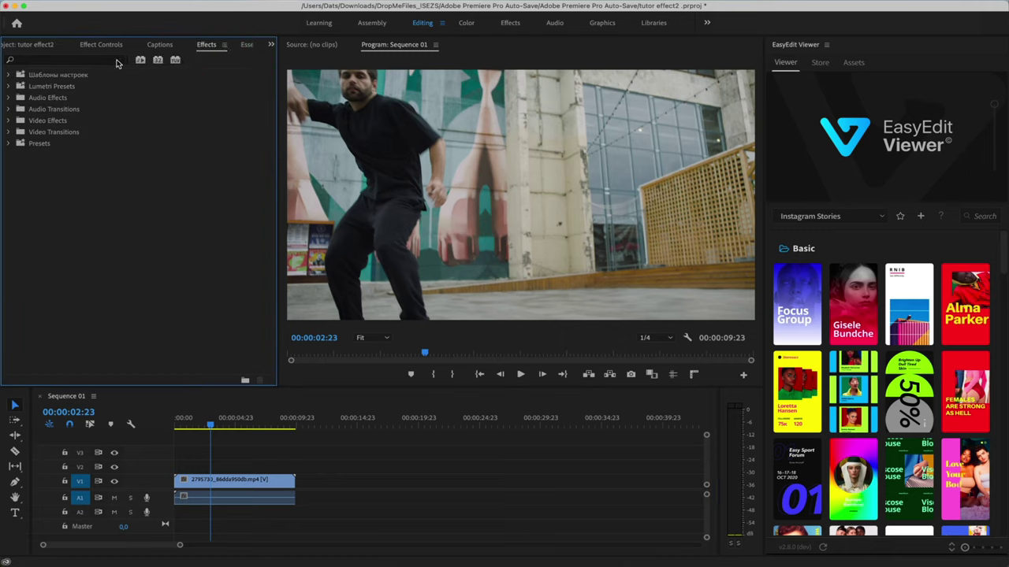
click(116, 60)
text(mosa)
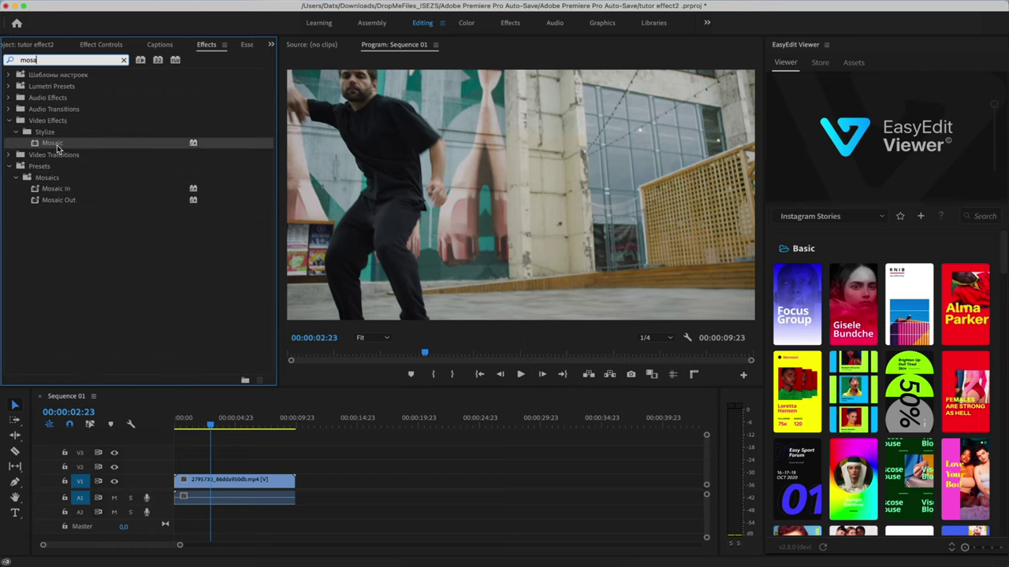
drag(61, 148, 204, 407)
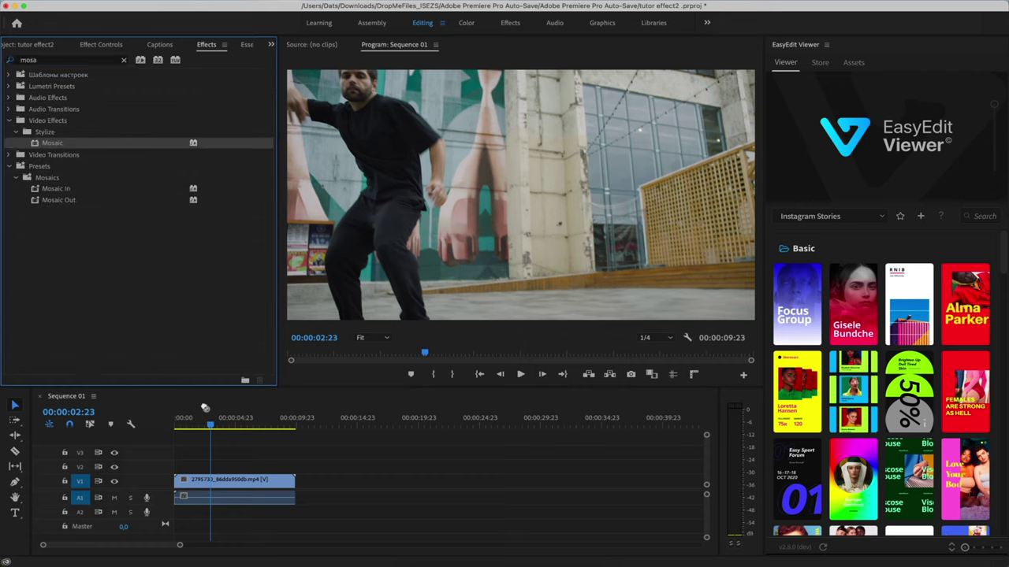
drag(236, 479, 236, 479)
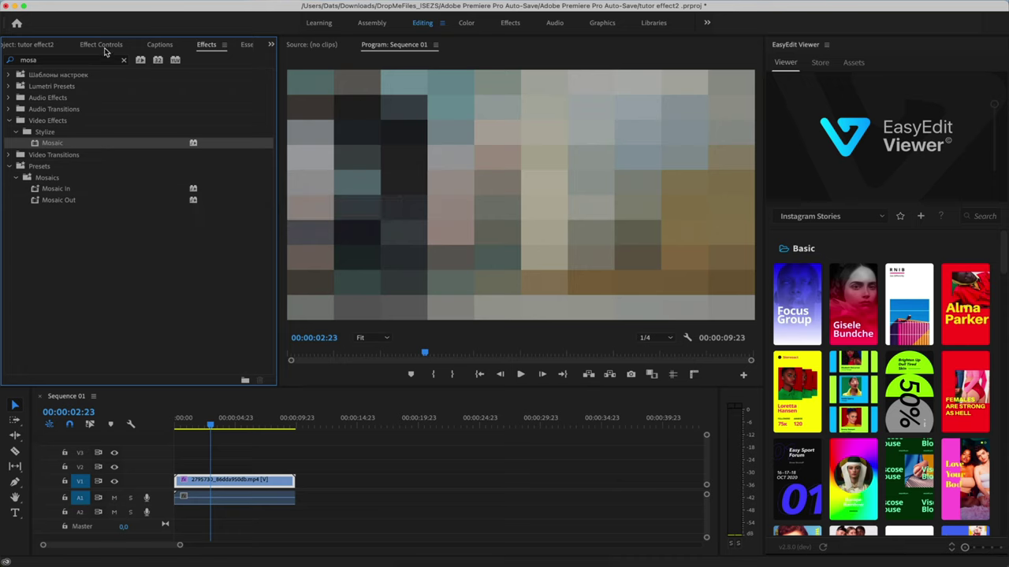
click(103, 44)
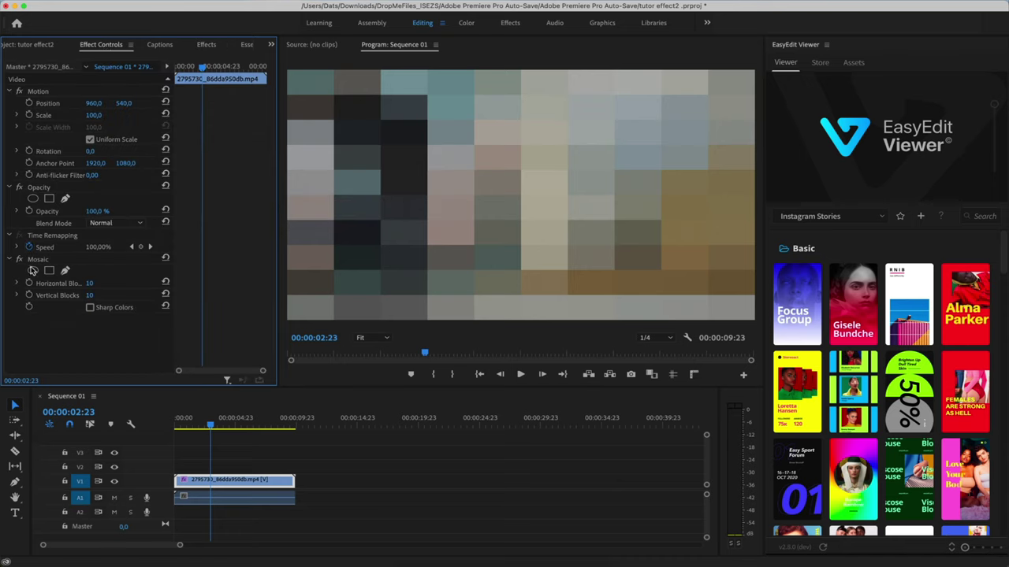
Set Mosaic Horizontal and Vertical Blocks to 200 and play the clip to review.
click(196, 428)
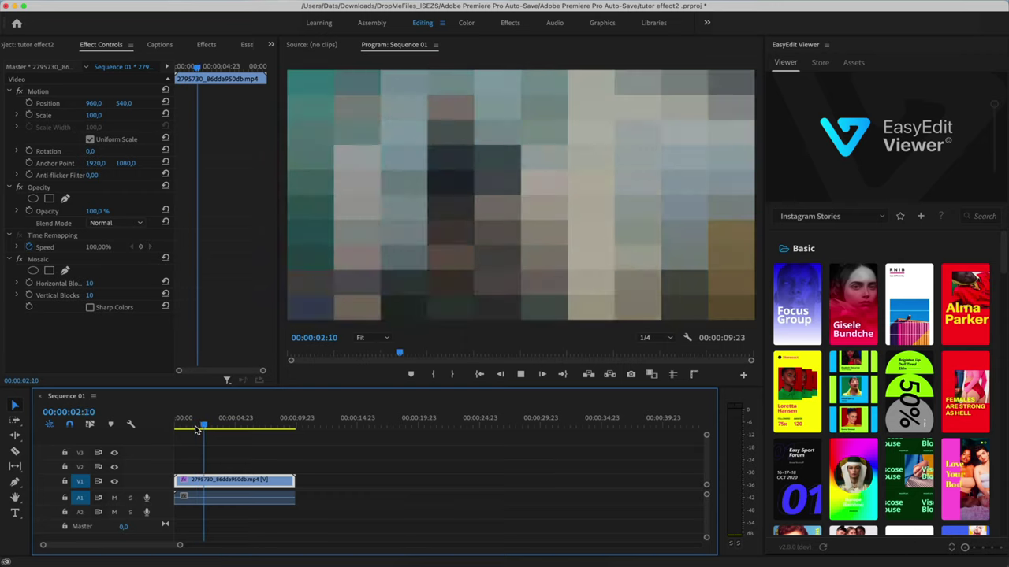
key(space)
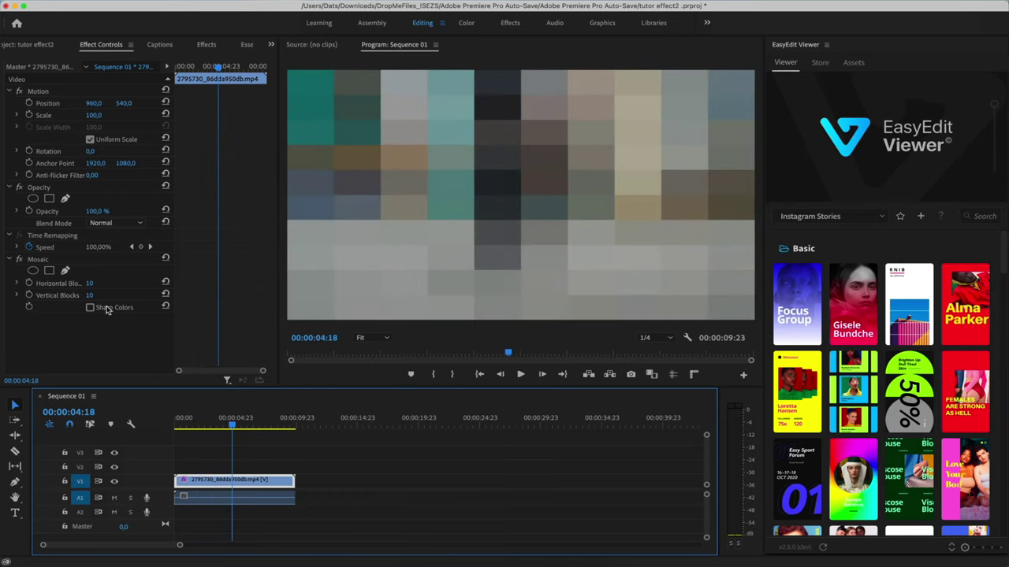
click(93, 283)
text(200)
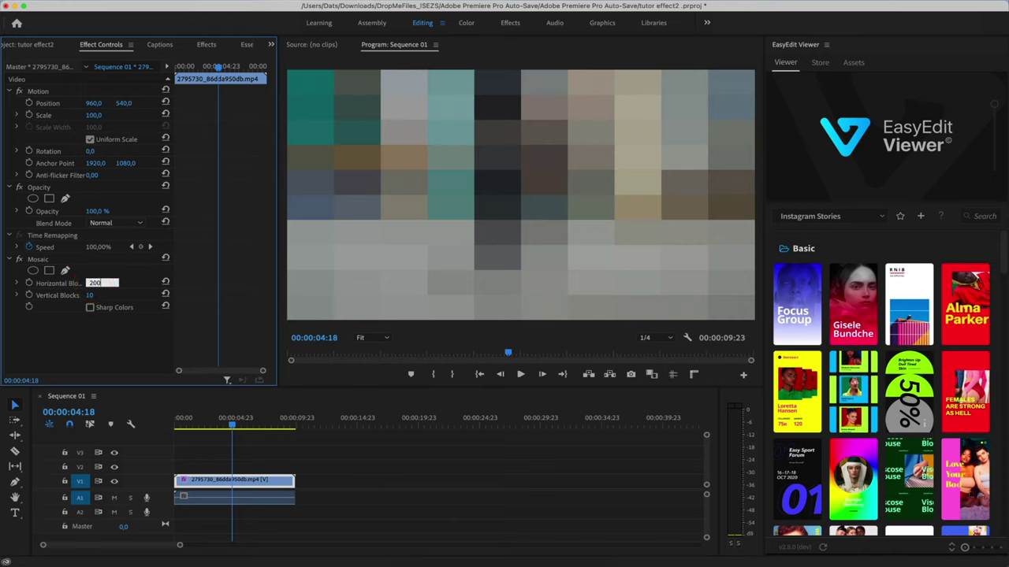
key(Tab)
text(200)
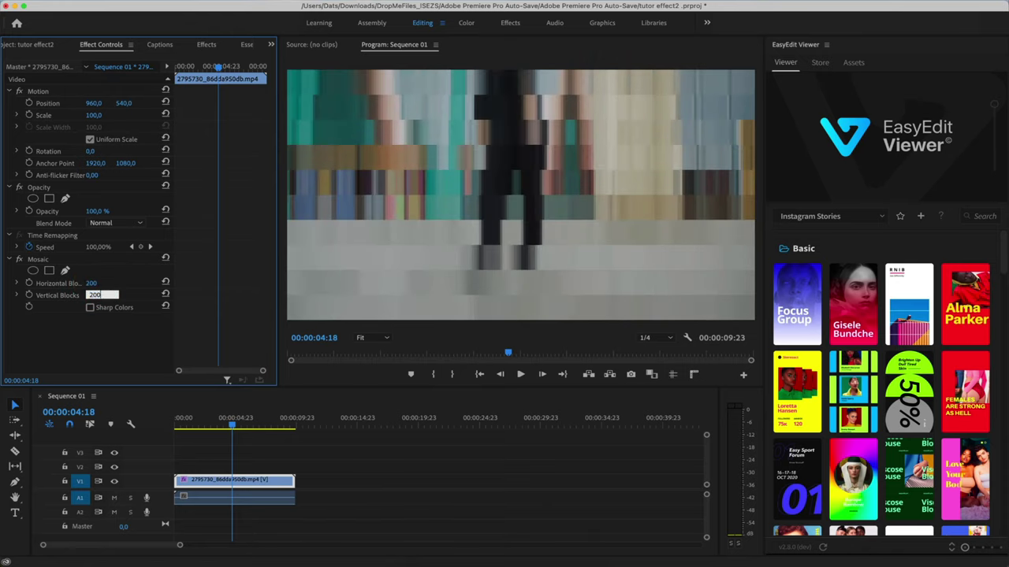
key(Return)
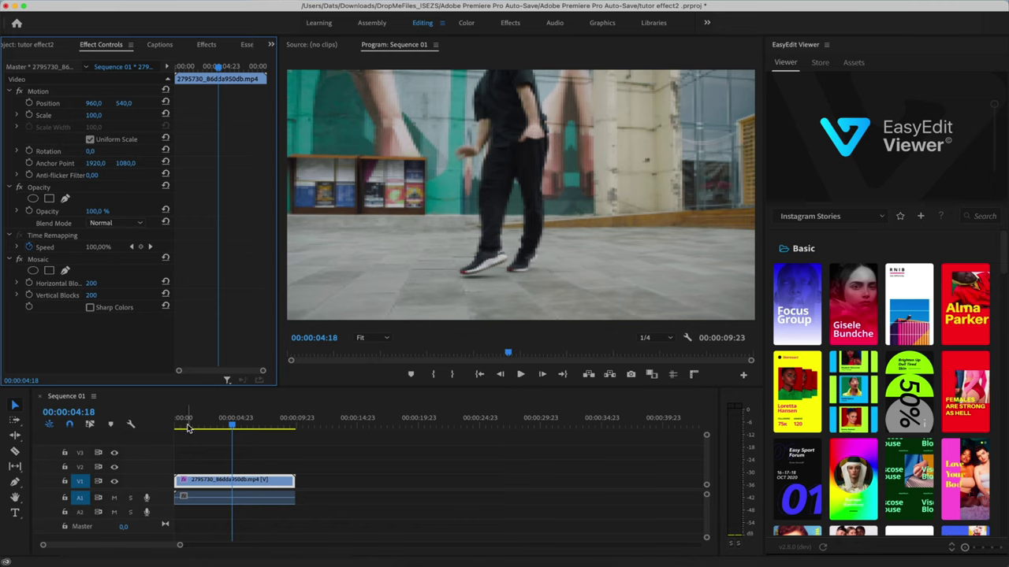
click(186, 426)
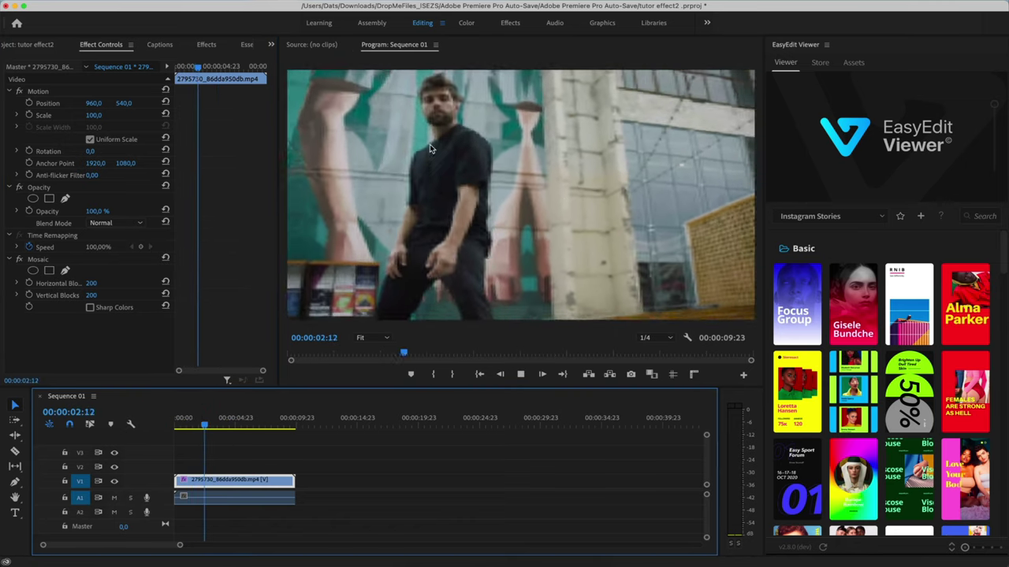
key(space)
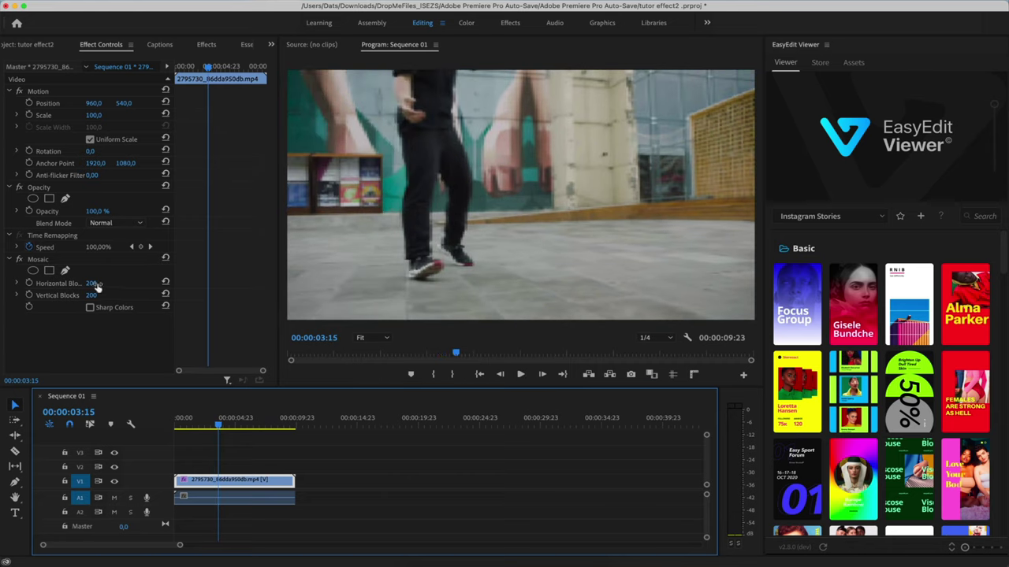
click(95, 283)
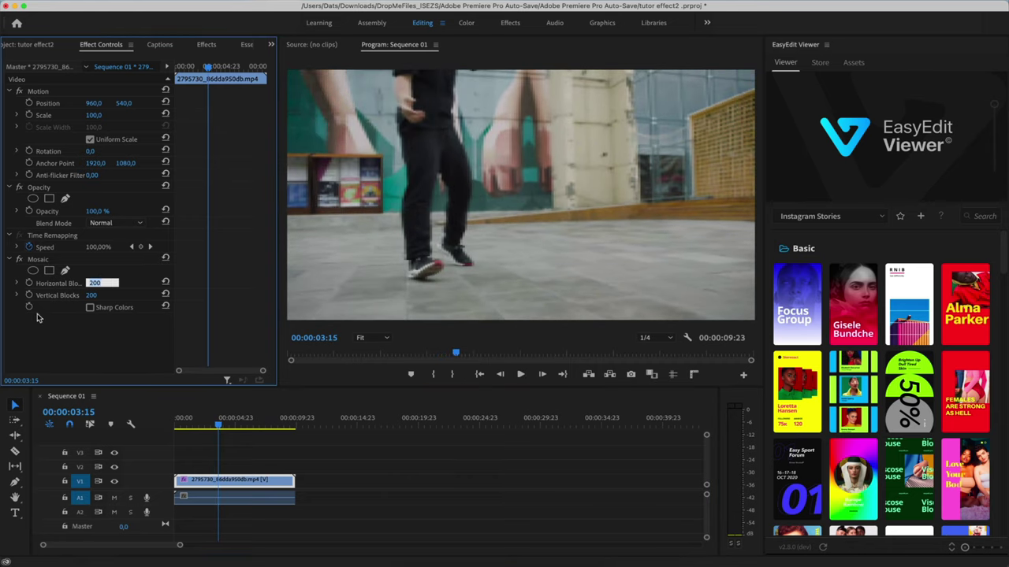
Keyframe Mosaic Horizontal and Vertical Blocks, setting both to 20 at 00:00:08:17.
click(29, 283)
click(30, 296)
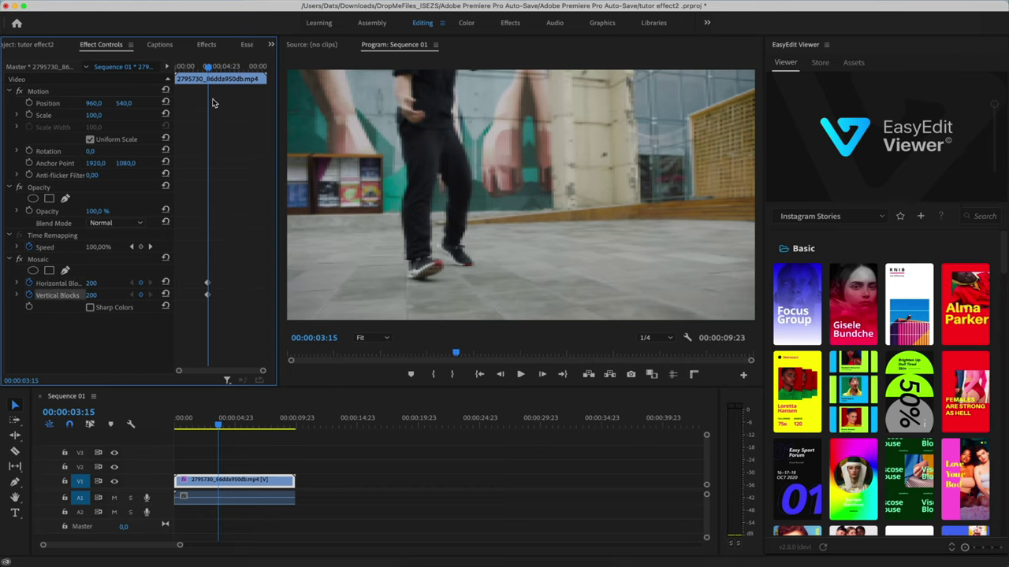
drag(210, 73, 257, 85)
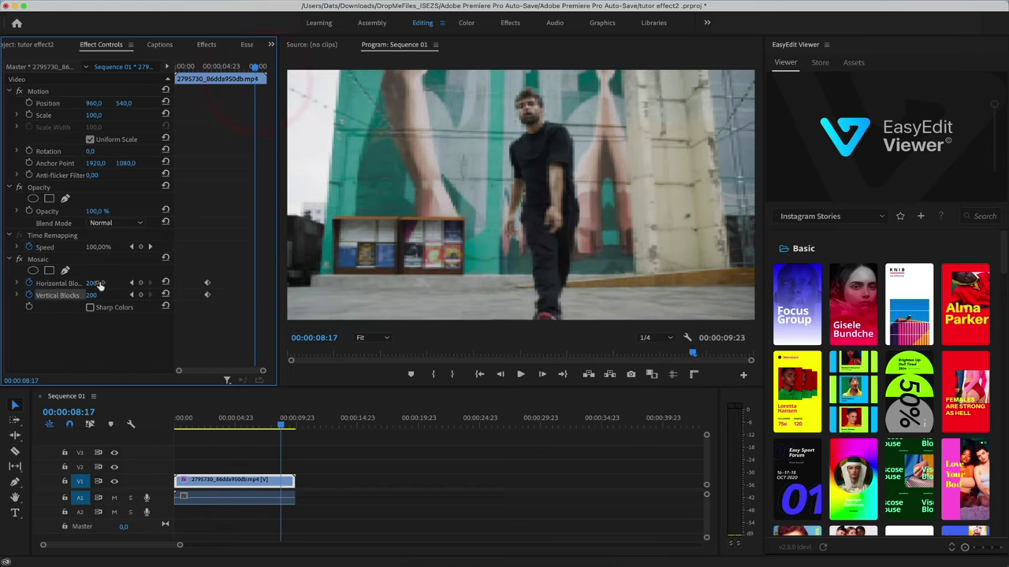
click(96, 283)
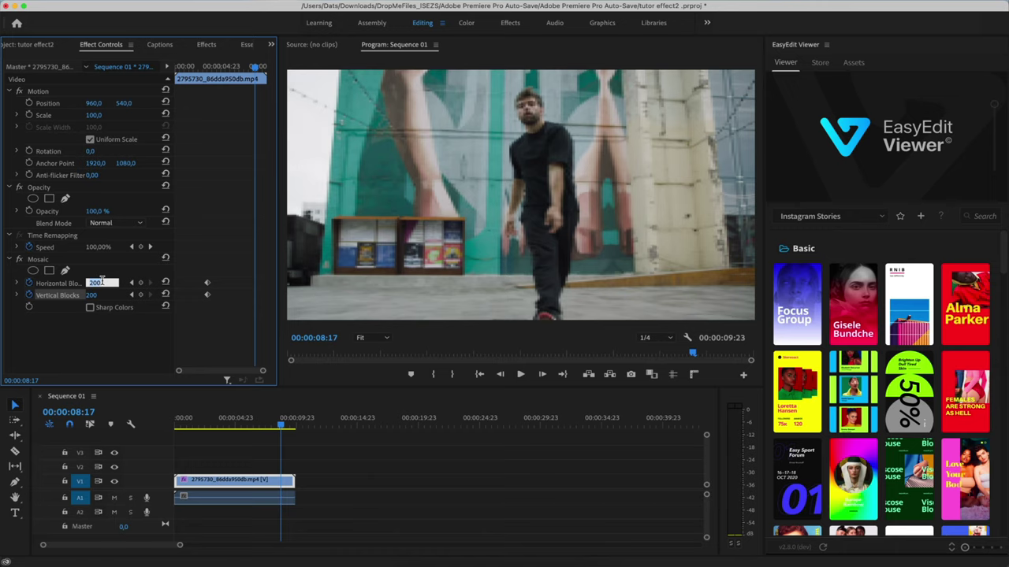
text(20)
key(Tab)
text(2)
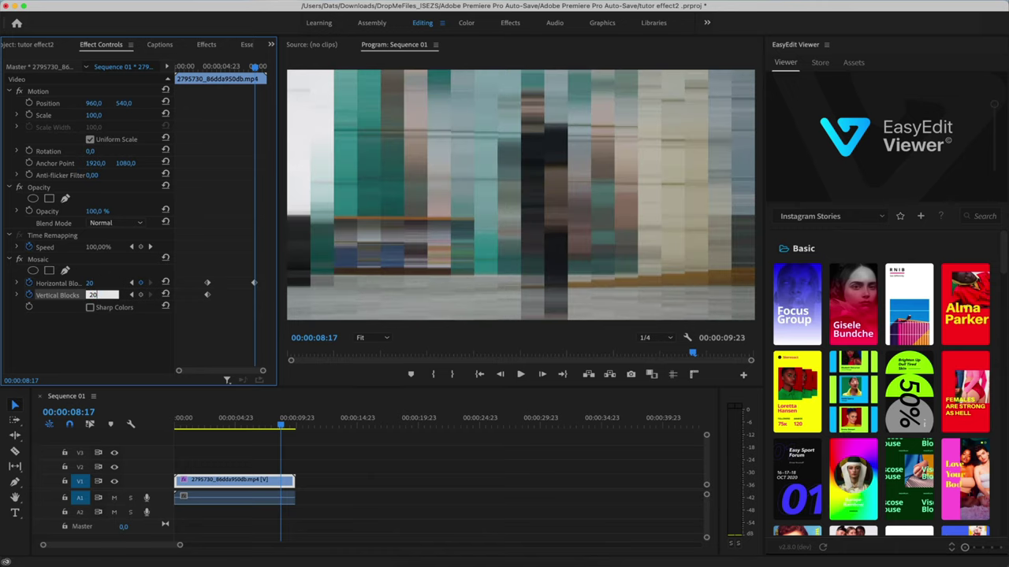
text(0)
key(Return)
key(Return)
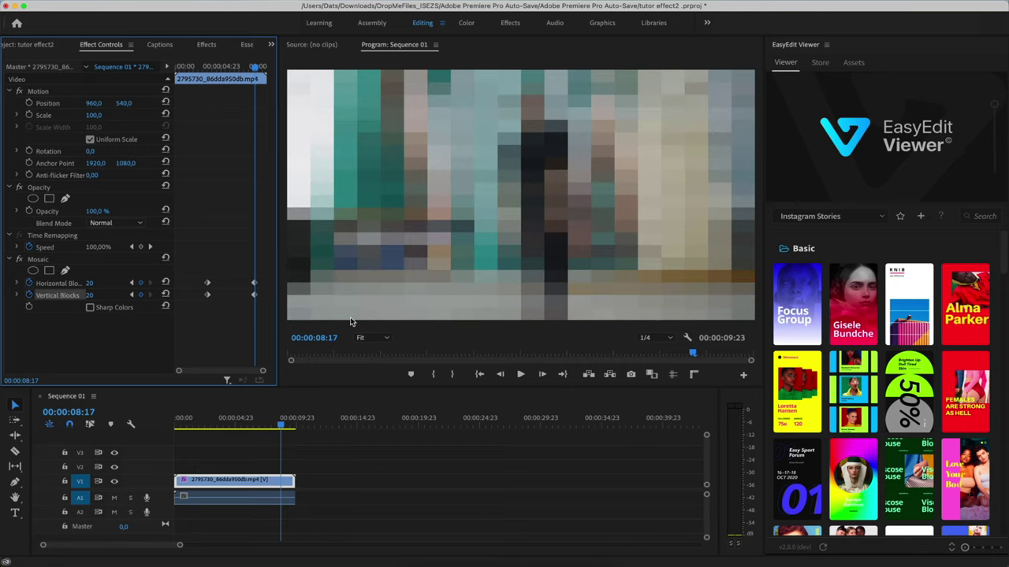
Preview the animation and move the 20-block keyframes toward the clip start.
click(185, 420)
key(space)
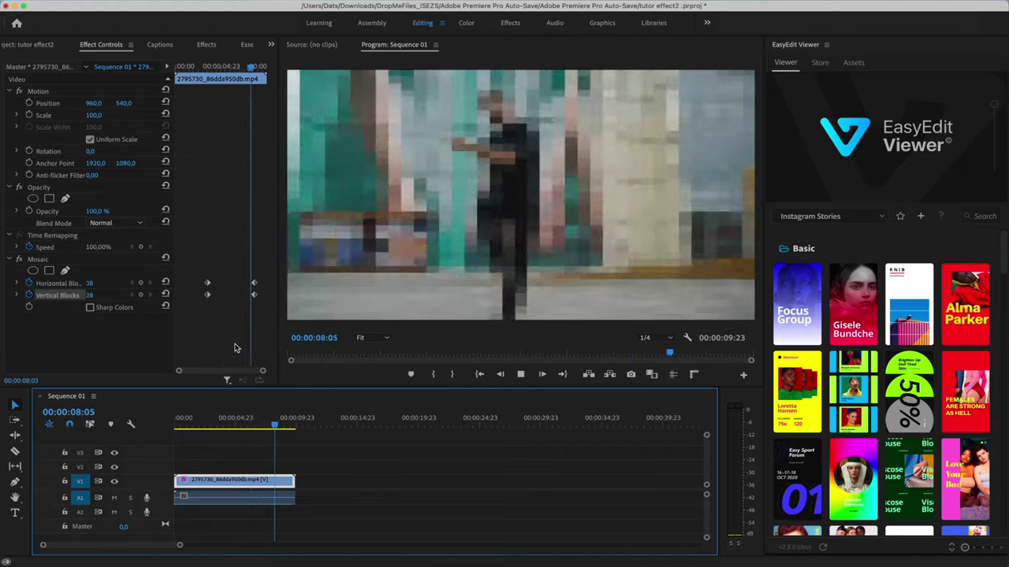
key(space)
mouse_move(247, 273)
mouse_down()
mouse_move(262, 307)
mouse_move(190, 296)
mouse_up()
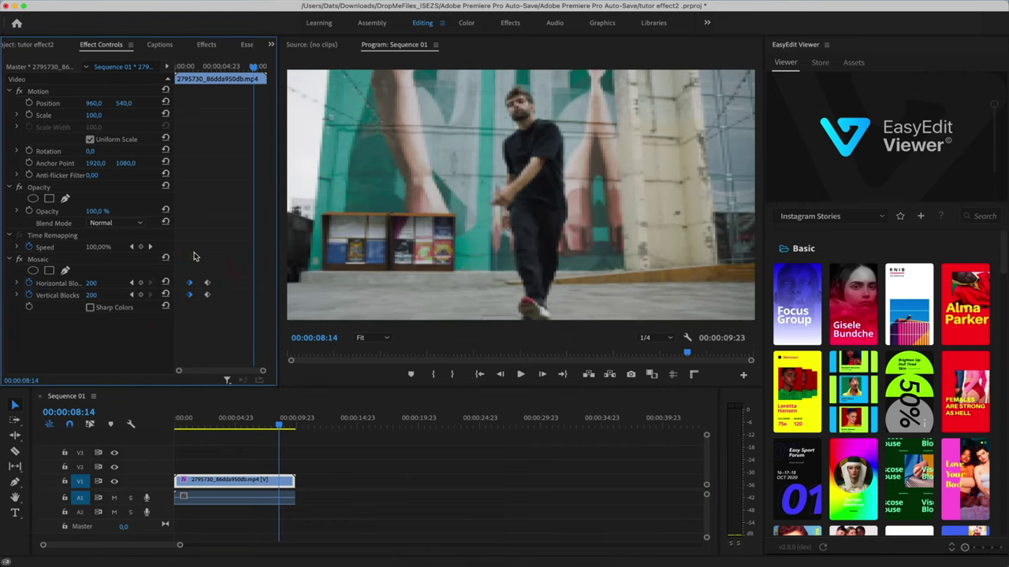
drag(185, 67, 180, 69)
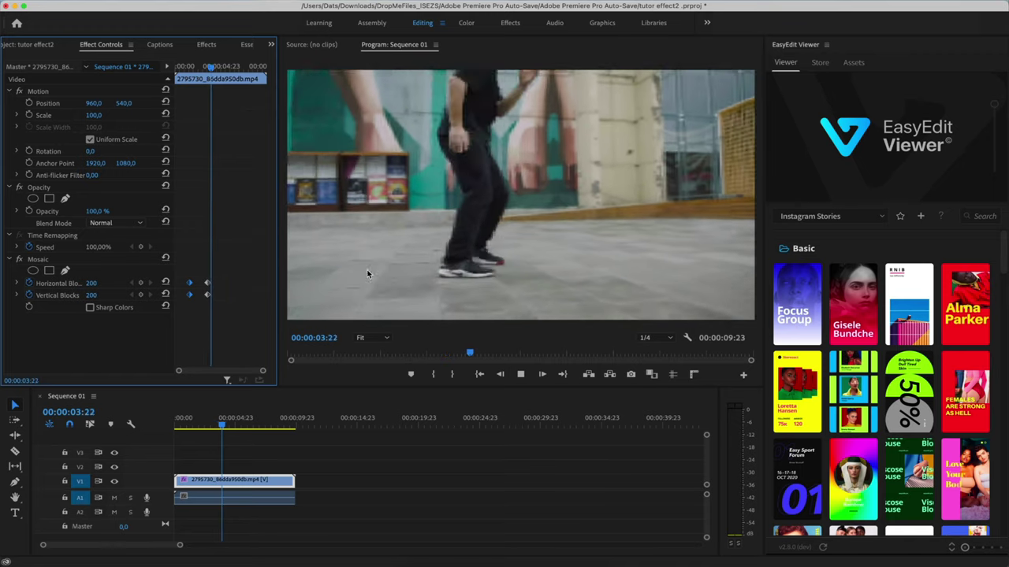
key(space)
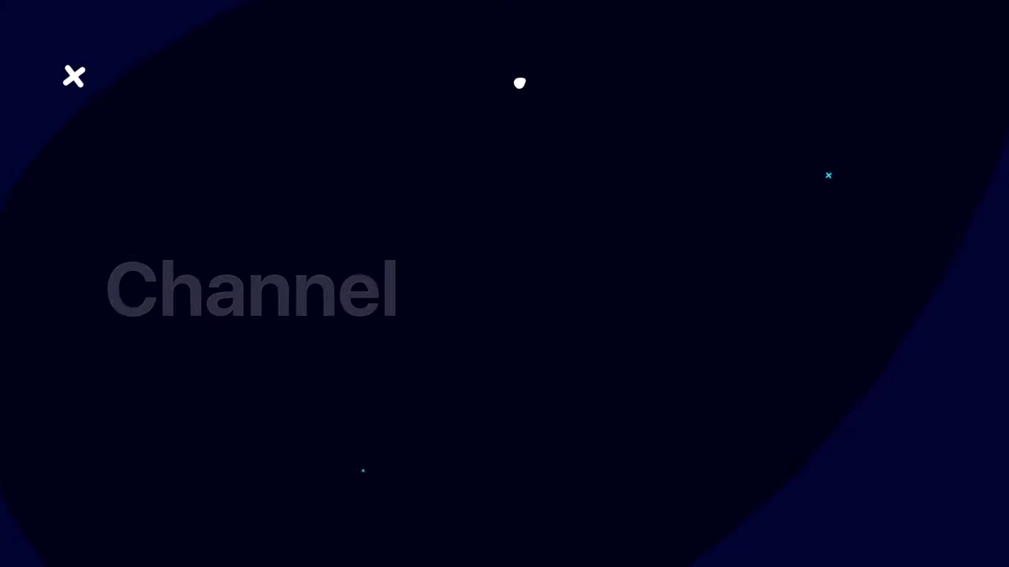
Switch EasyEdit Assets to Videos and search for 'dance'.
click(842, 66)
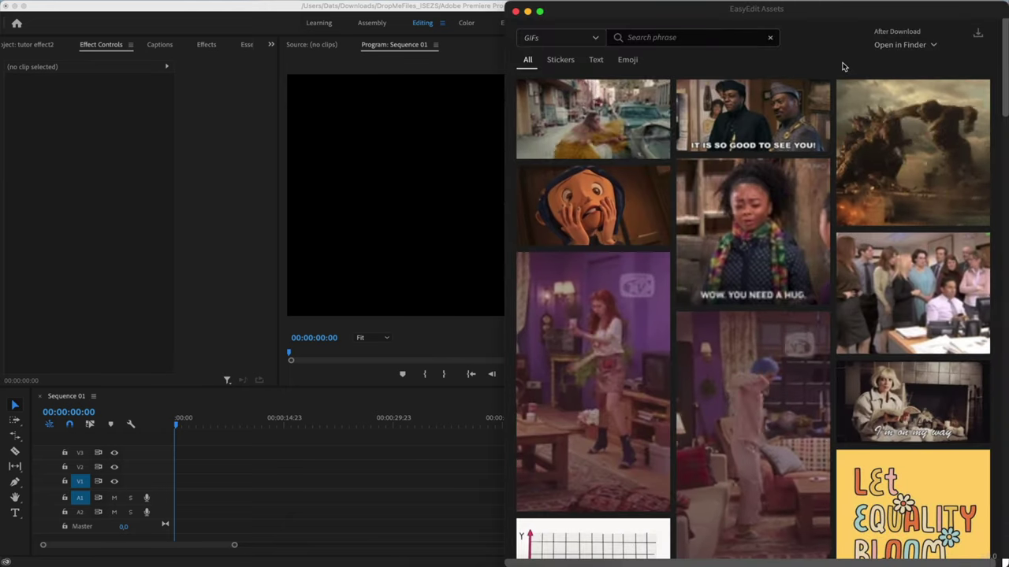
click(597, 38)
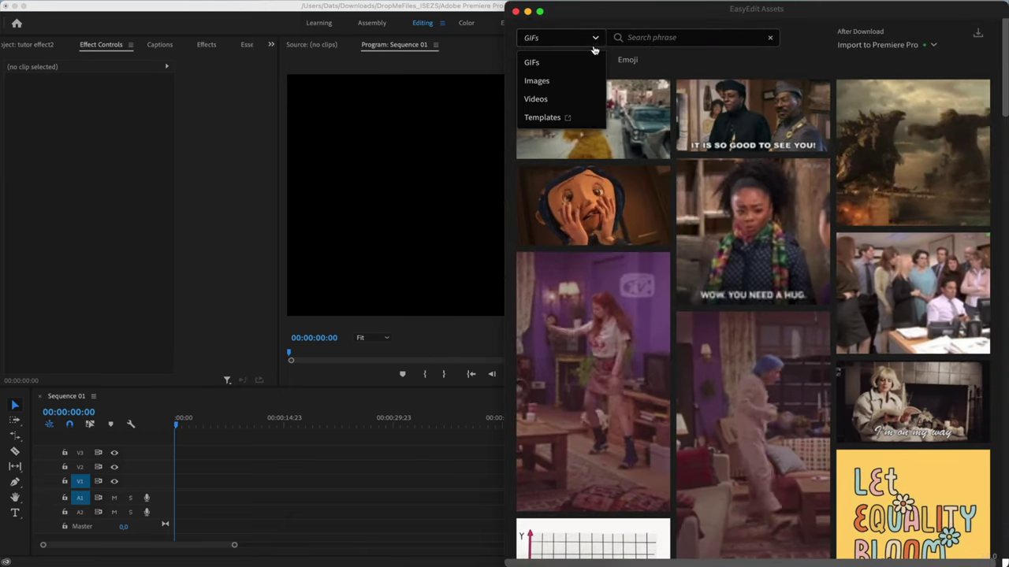
click(569, 98)
click(693, 42)
text(dance)
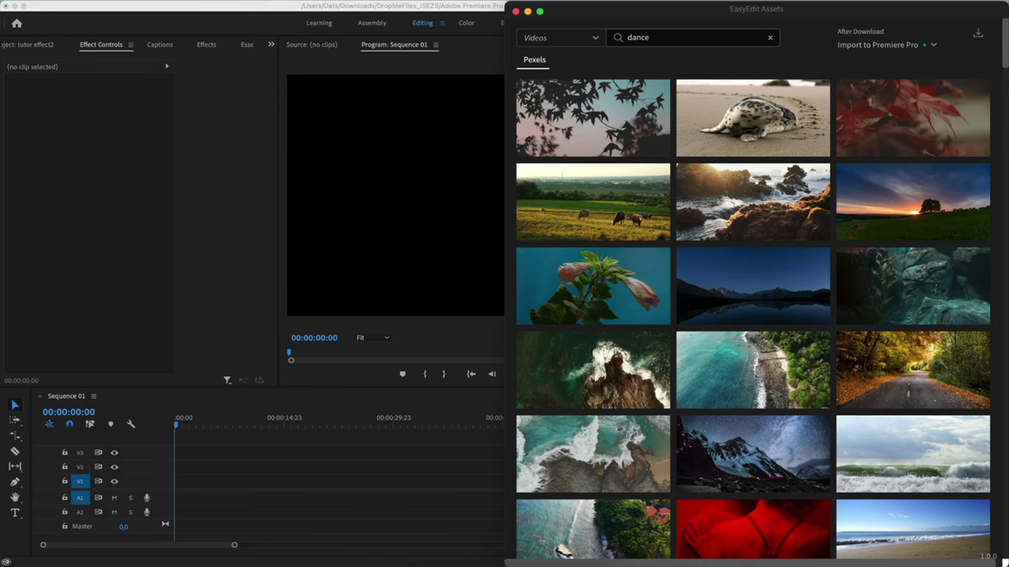
key(Return)
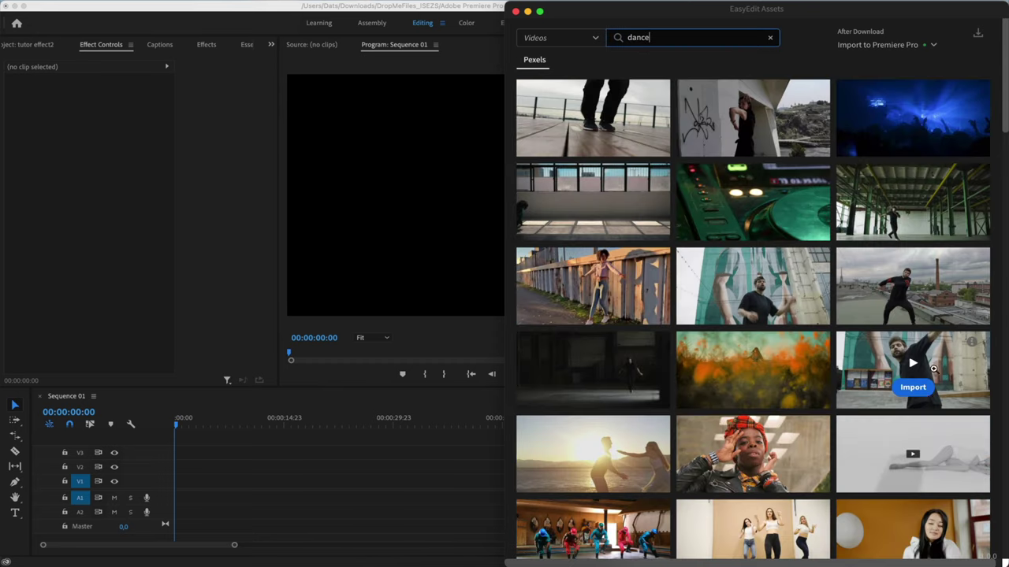
Preview the under-bridge dance clip and import it into Sequence 01.
scroll(920, 424, down, 3)
scroll(921, 425, down, 2)
scroll(920, 424, down, 4)
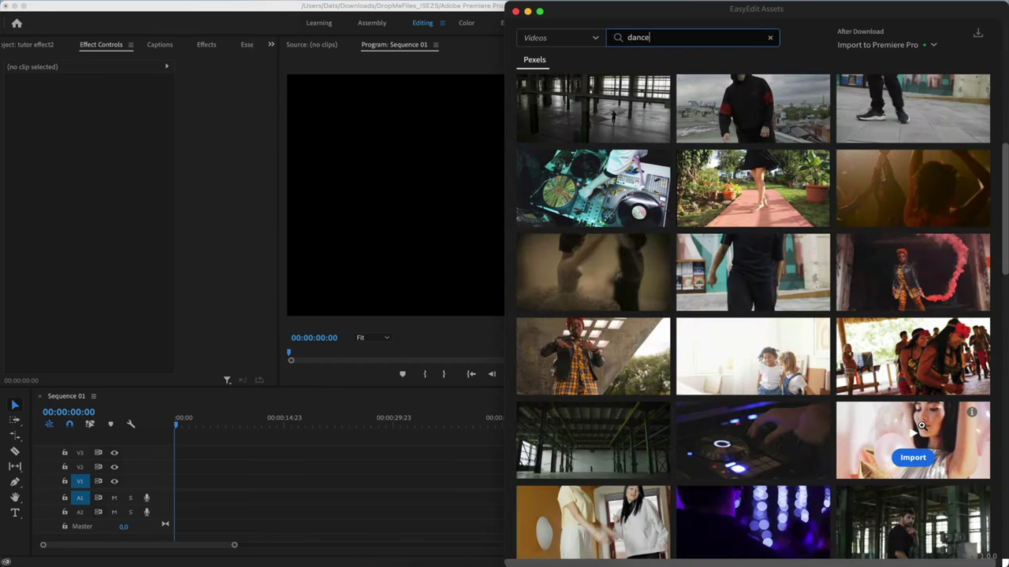
scroll(921, 424, down, 3)
scroll(921, 425, down, 3)
scroll(921, 425, down, 3)
scroll(921, 425, down, 2)
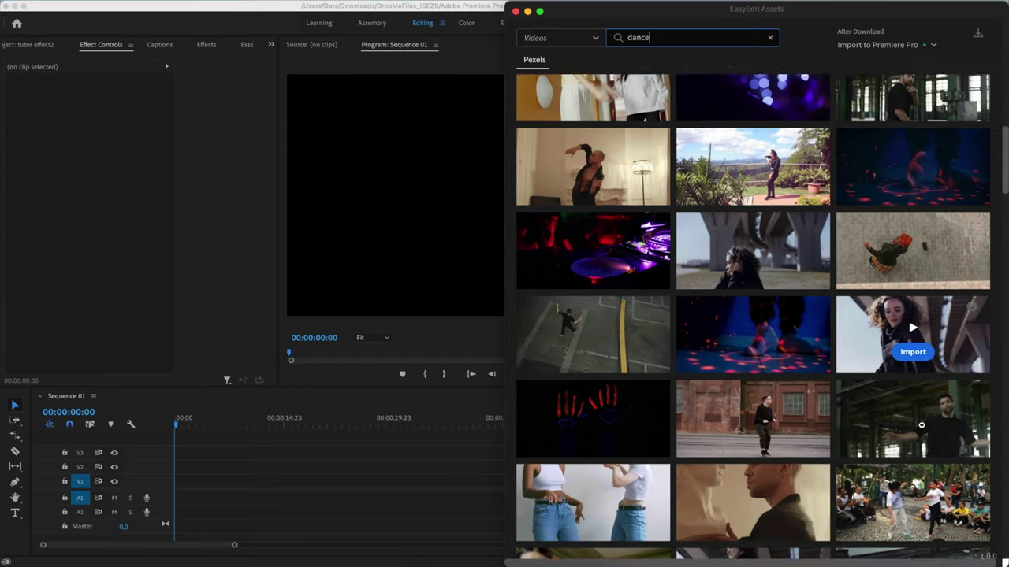
scroll(920, 425, down, 4)
scroll(921, 425, down, 3)
mouse_move(912, 282)
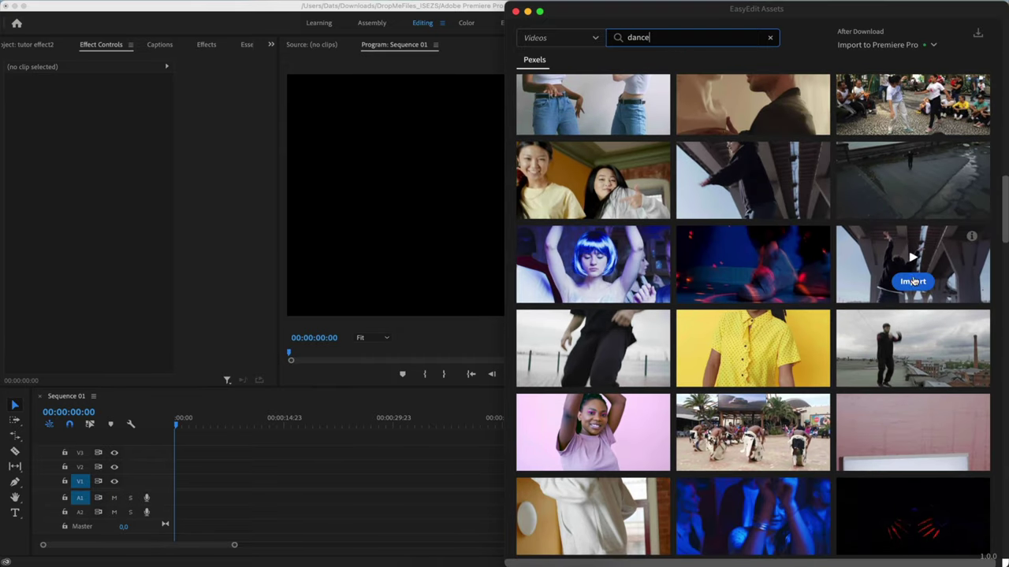
click(911, 260)
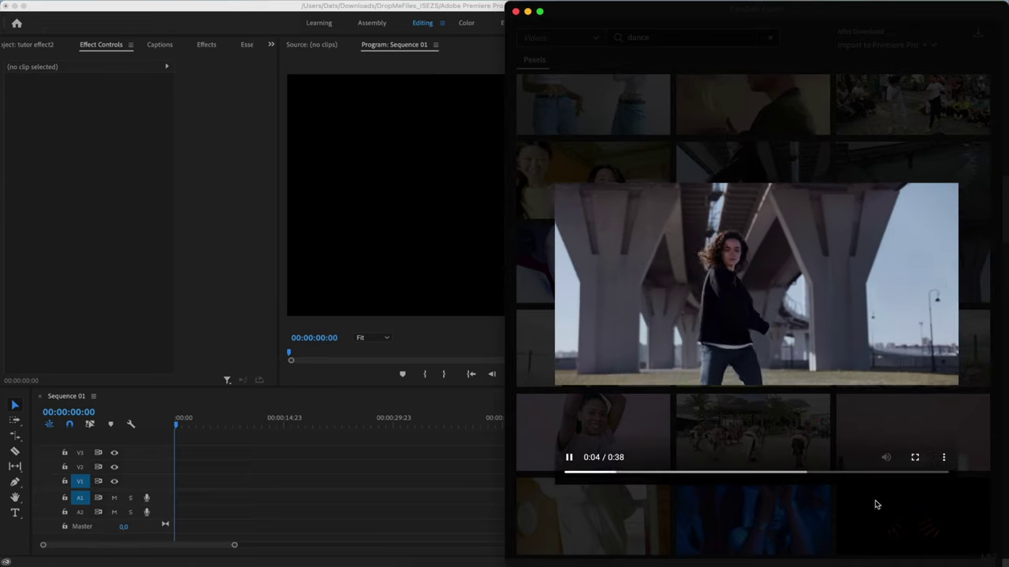
click(852, 516)
click(916, 289)
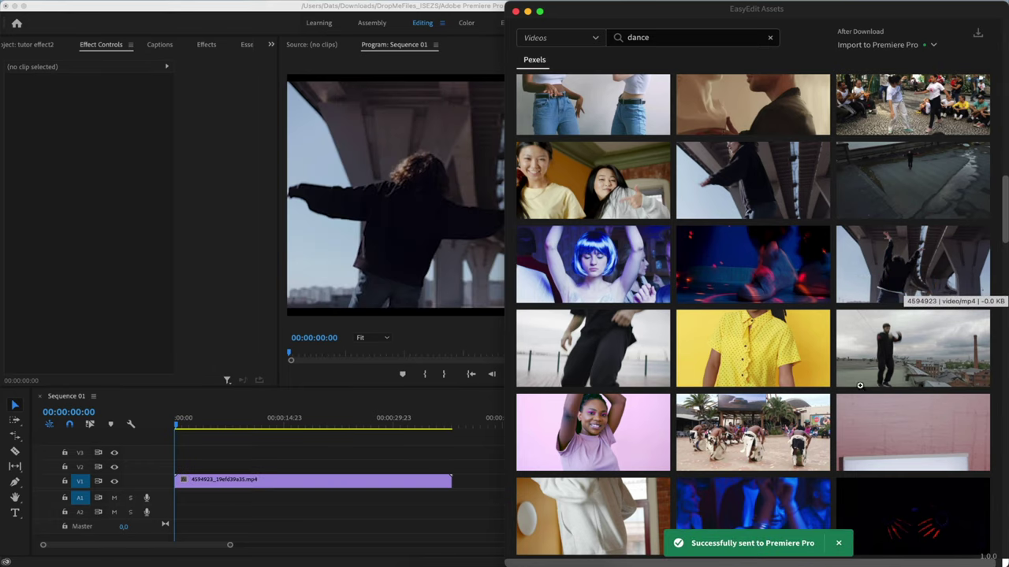
Play the new under-bridge dance clip up to 00:00:03:19.
click(417, 452)
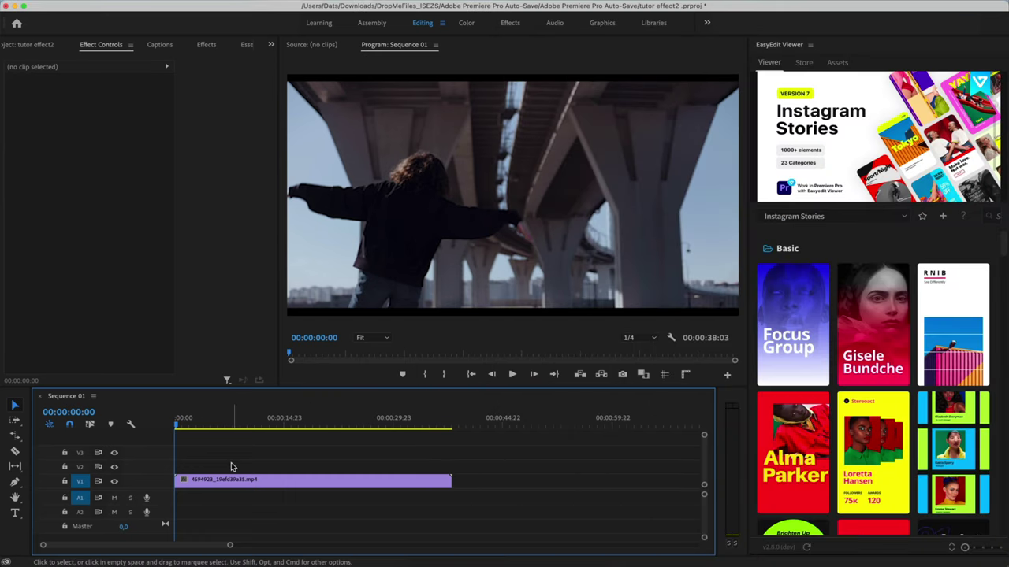
key(space)
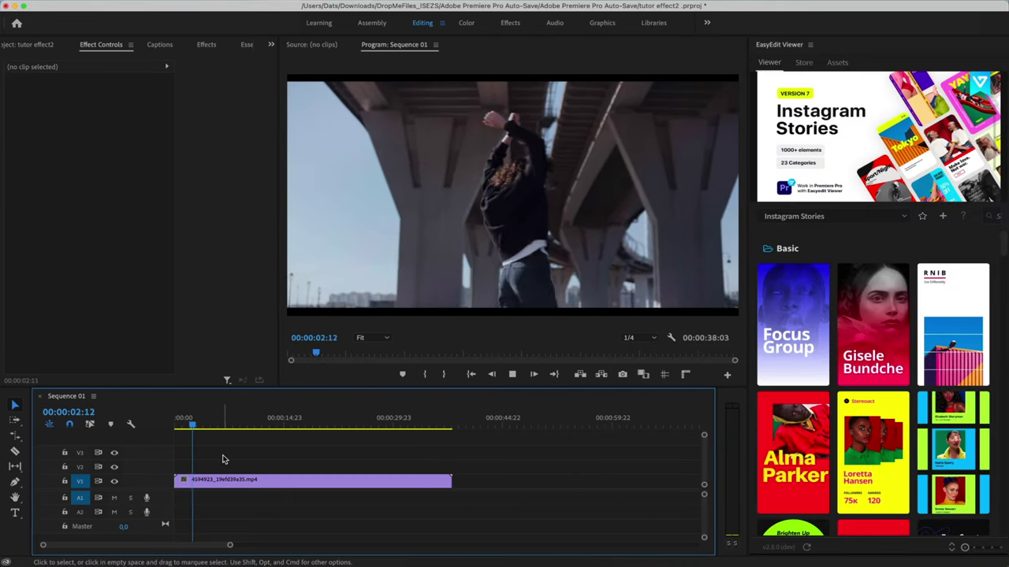
key(space)
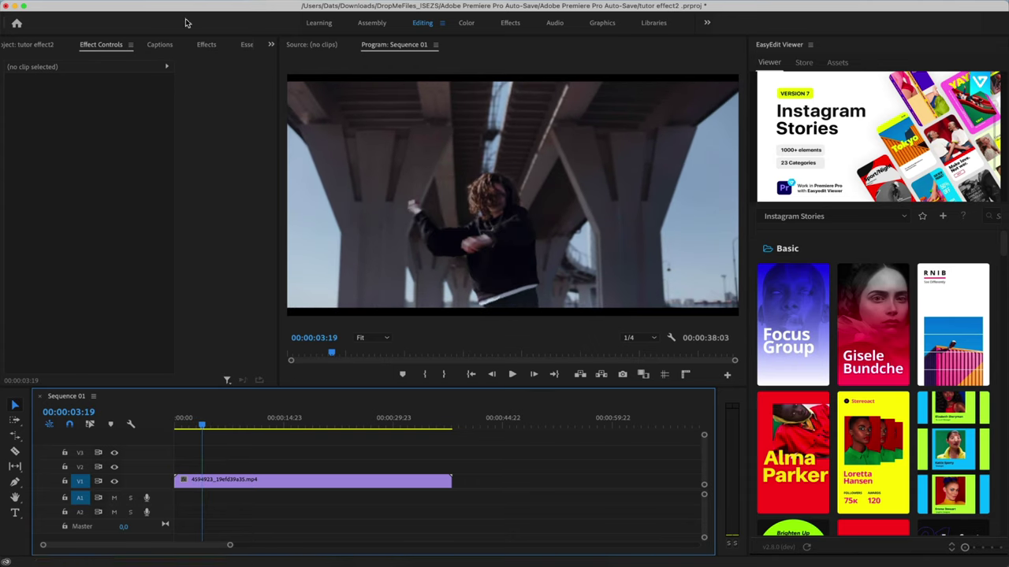
Search the effects for 'blur' and drag Channel Blur onto the under-bridge clip.
click(206, 45)
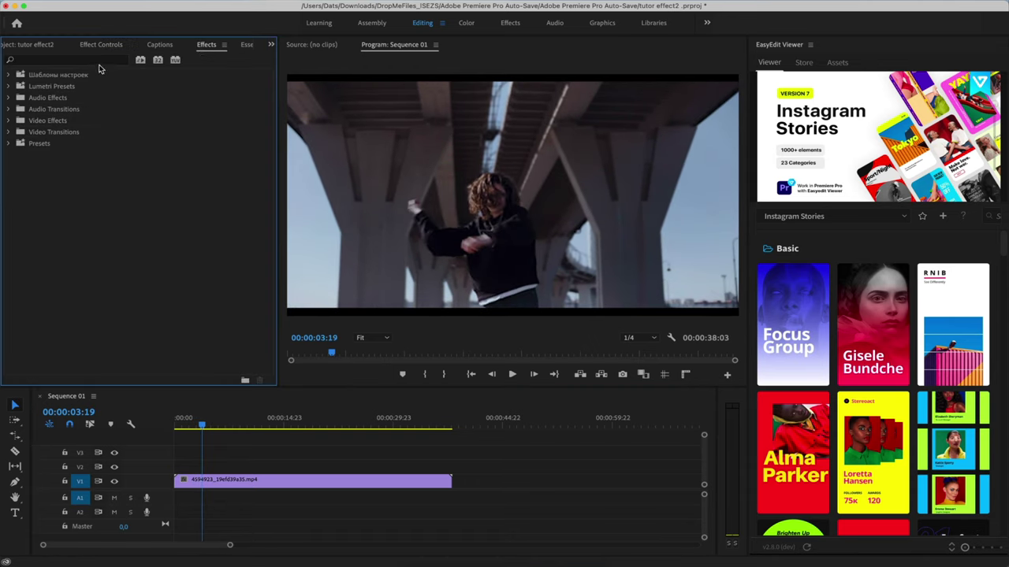
click(99, 61)
text(blur)
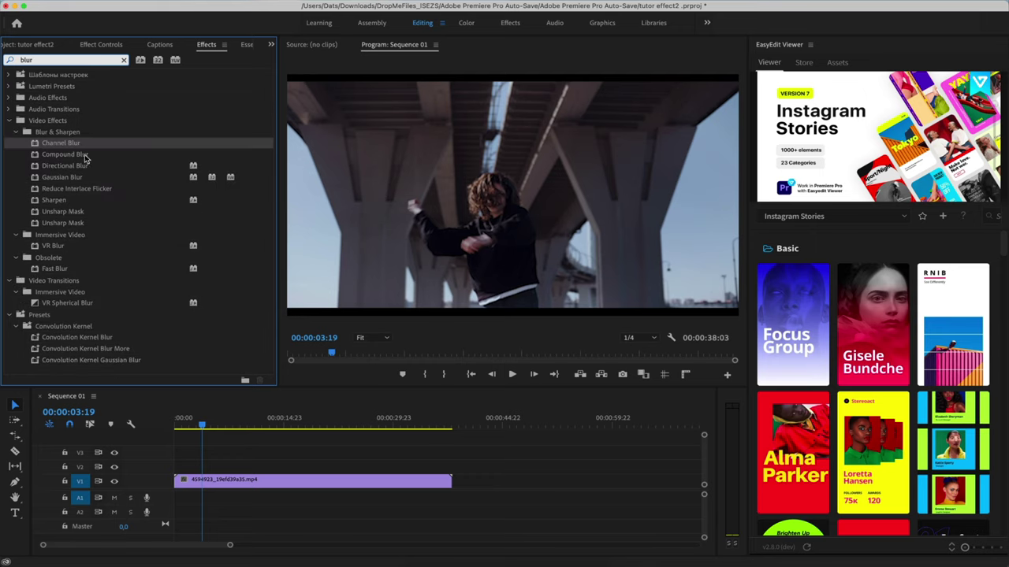
drag(73, 148, 260, 478)
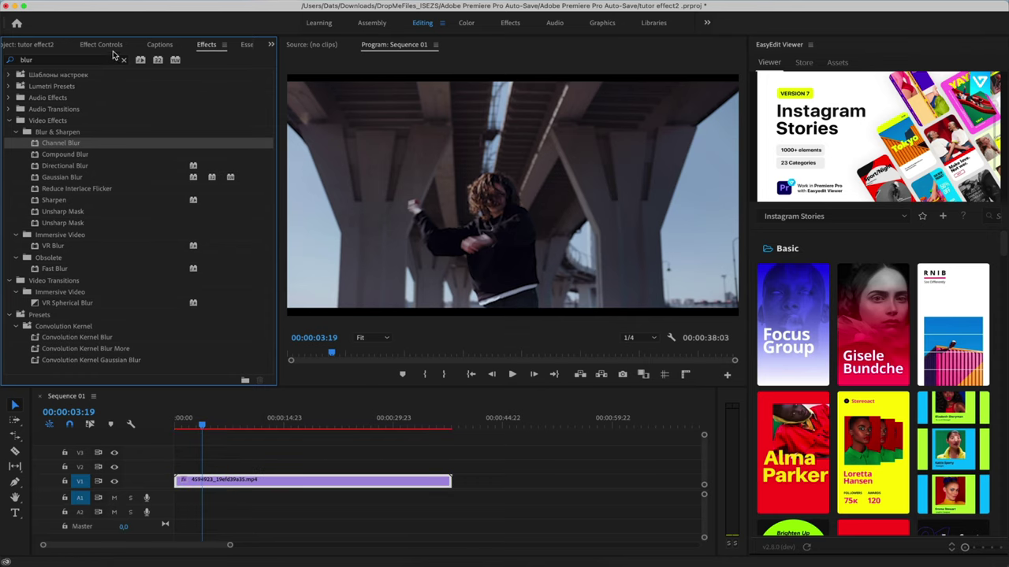
click(101, 44)
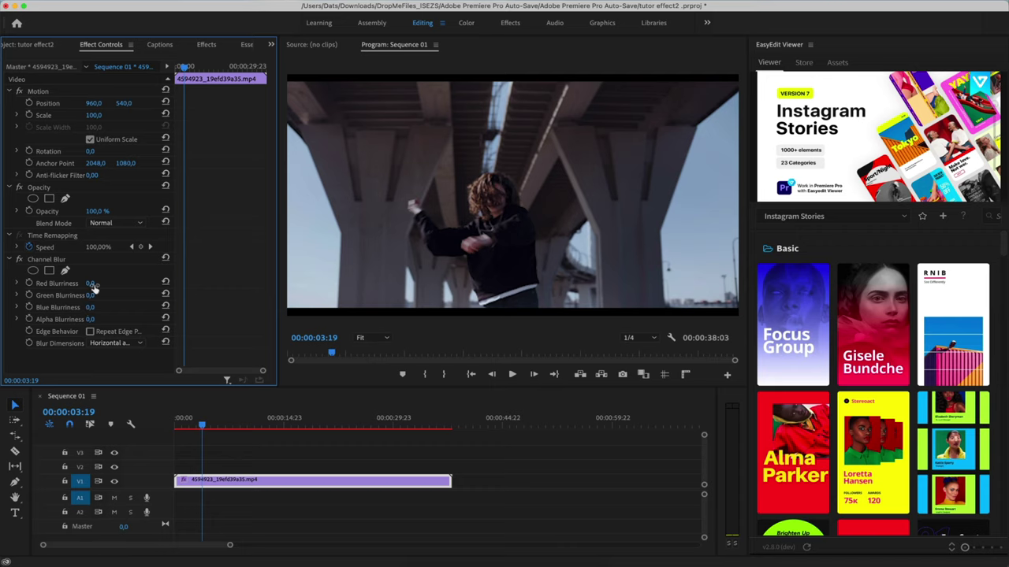
Set Red Blurriness to 158 with Green, Blue and Alpha Blurriness at 0.
drag(91, 283, 224, 283)
drag(94, 283, 16, 283)
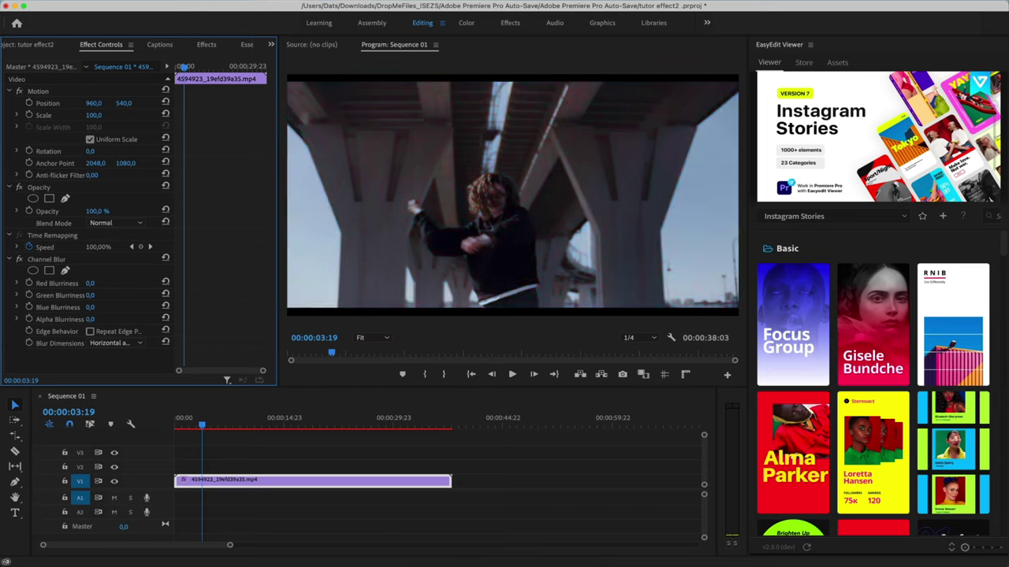
drag(91, 295, 178, 307)
drag(101, 308, 31, 307)
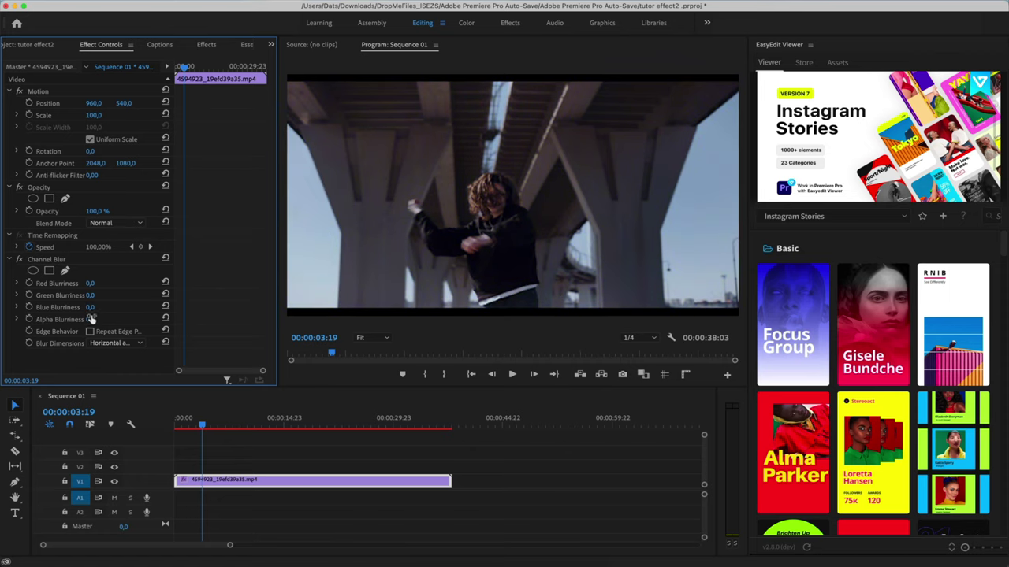
drag(92, 319, 106, 319)
drag(93, 284, 114, 313)
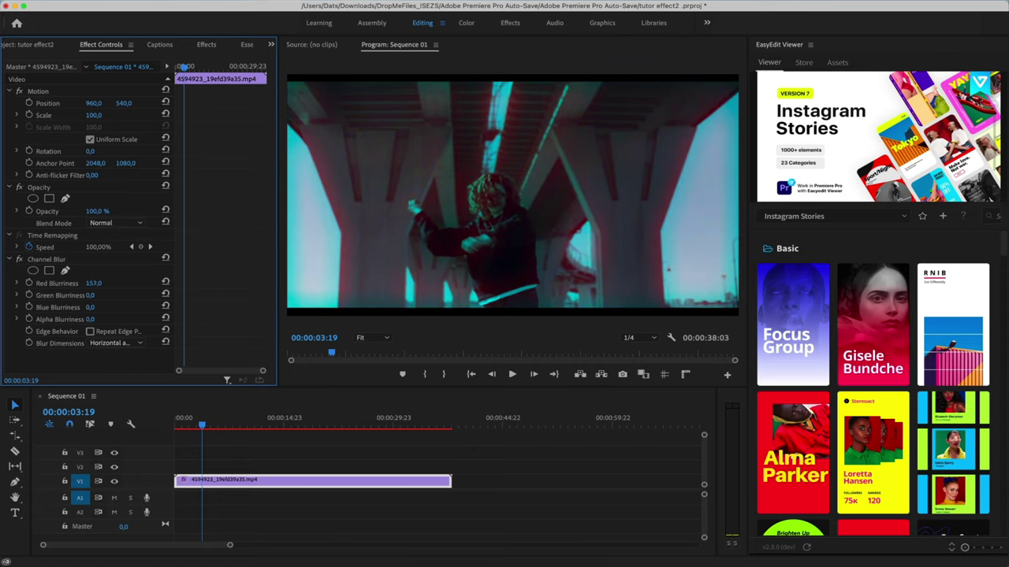
Set Channel Blur's Blur Dimensions to Horizontal.
click(136, 348)
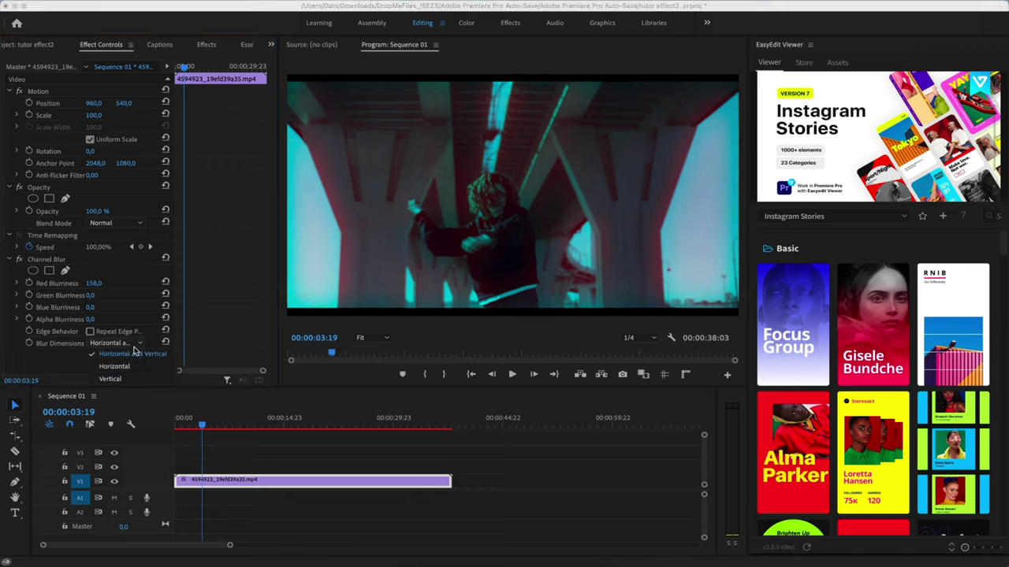
click(119, 364)
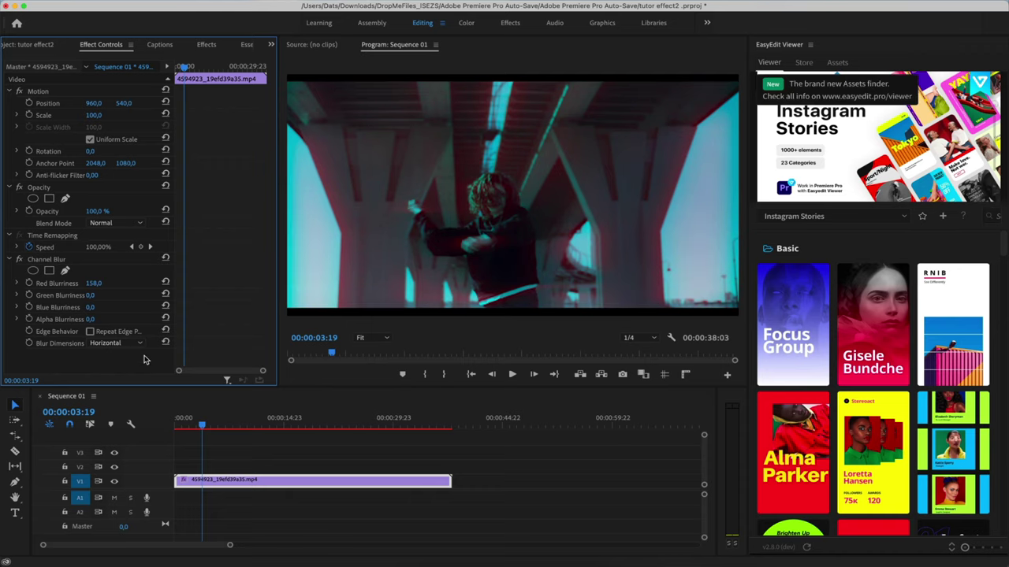
click(136, 343)
click(128, 379)
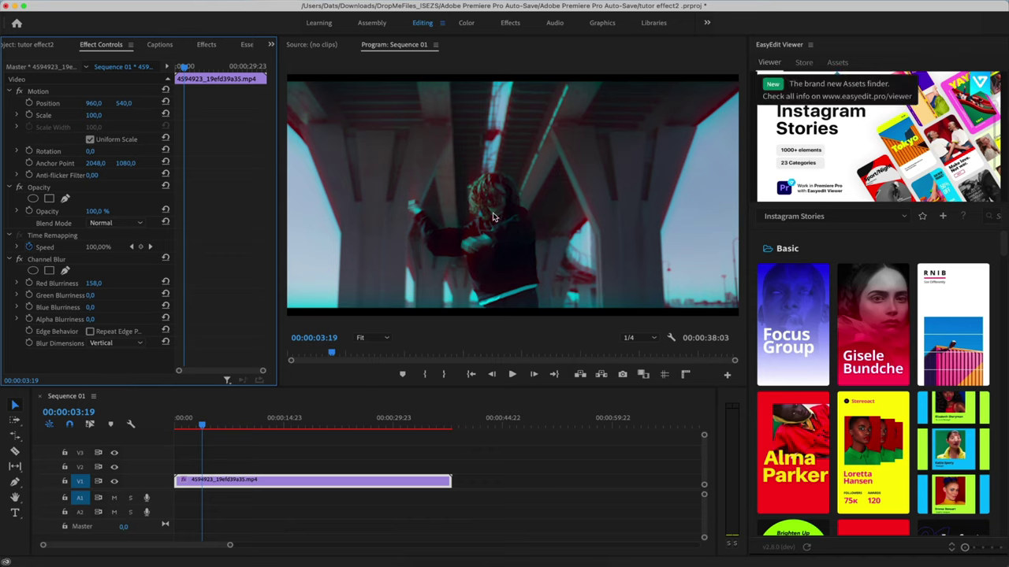
click(115, 349)
click(120, 365)
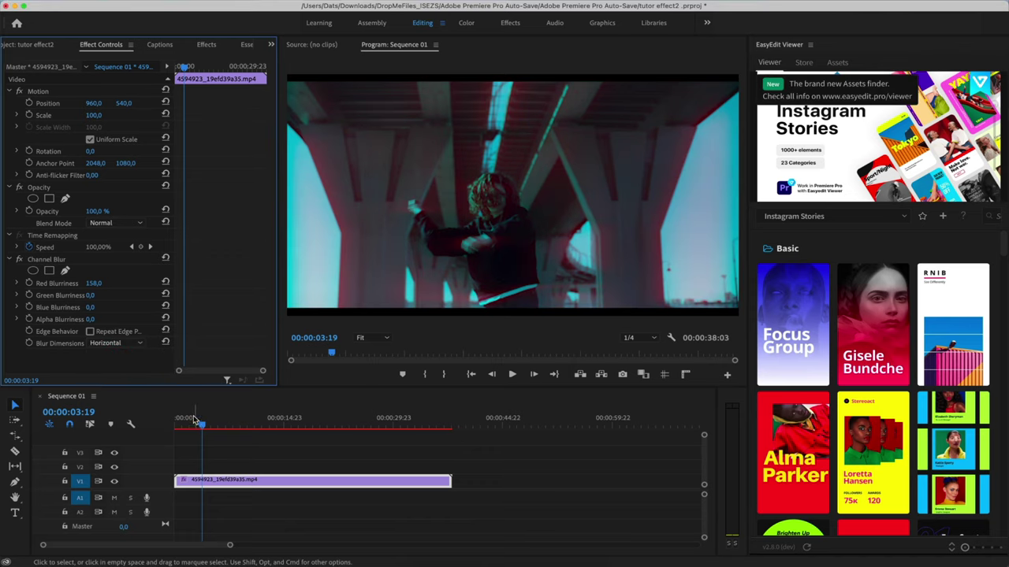
Switch off the Channel Blur on the dance clip and scrub back to view it unblurred.
drag(202, 428, 190, 426)
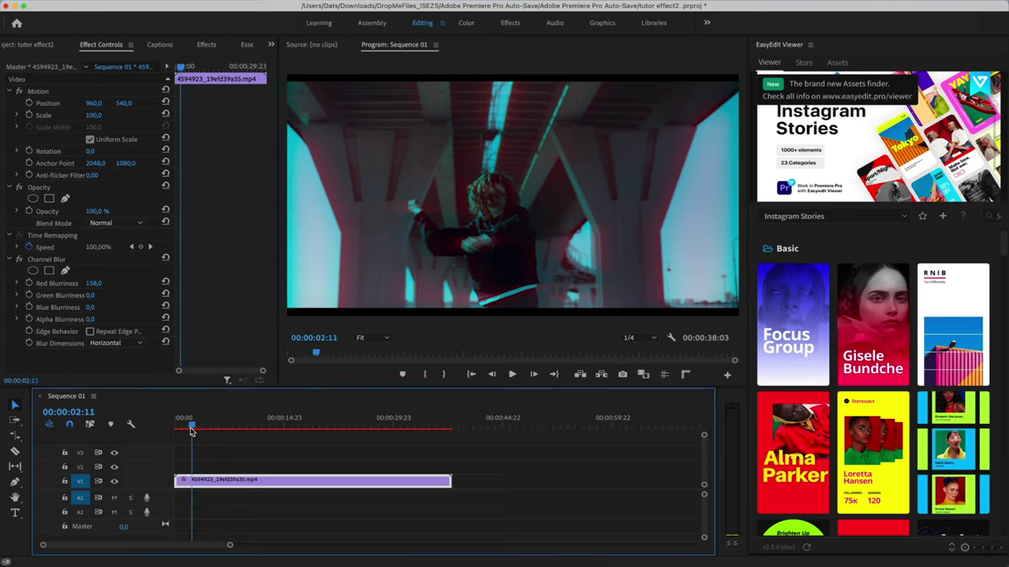
click(21, 260)
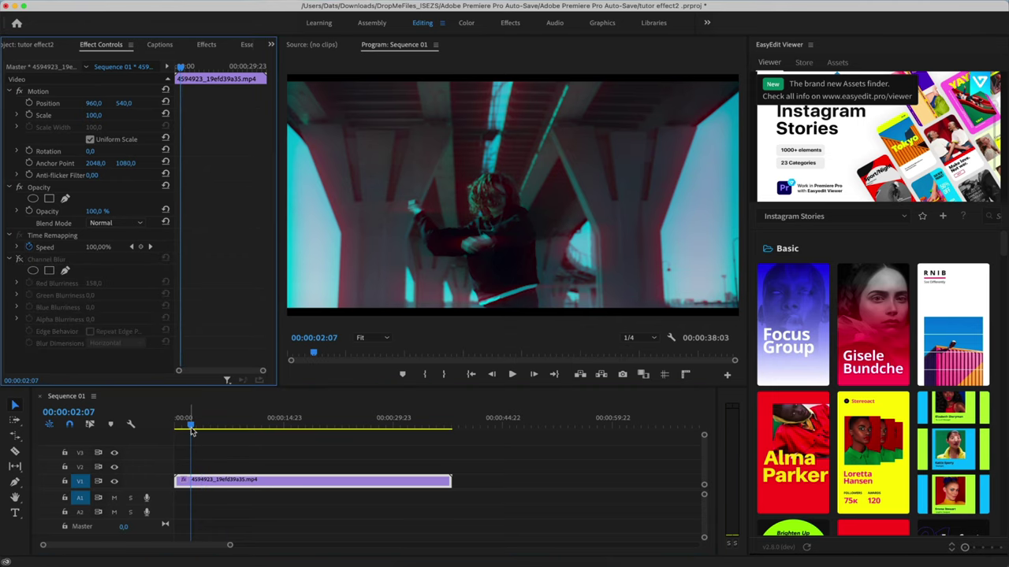
click(190, 427)
drag(189, 426, 193, 428)
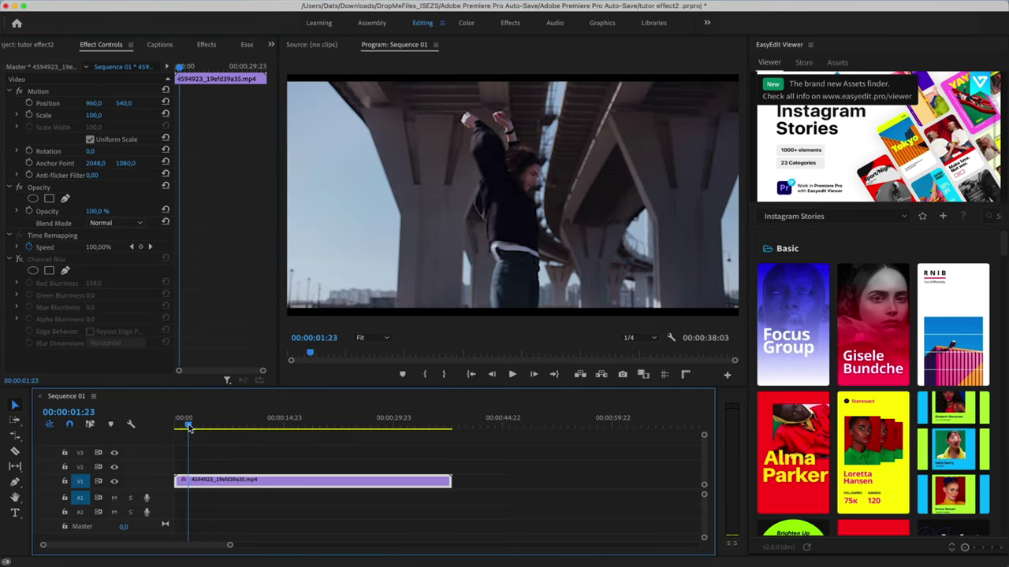
Play the unblurred footage, stop around 00:00:09:06, and step back three frames to find a cut point.
key(space)
click(197, 426)
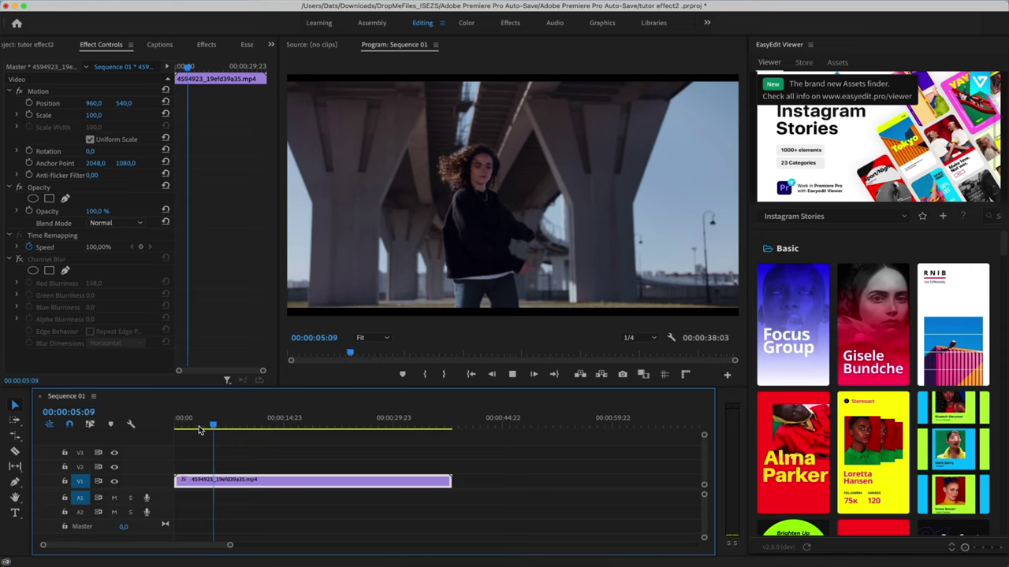
key(space)
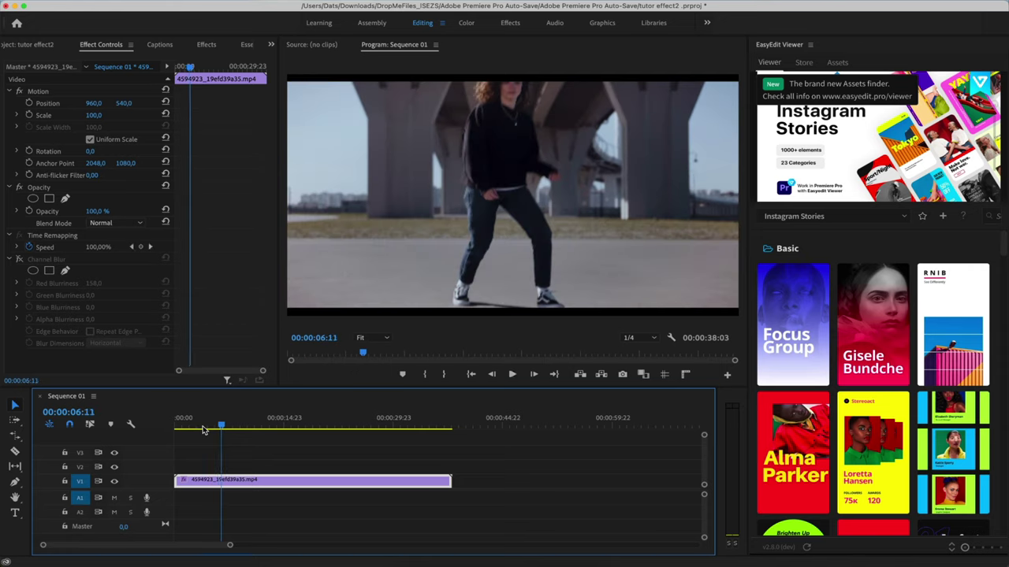
key(space)
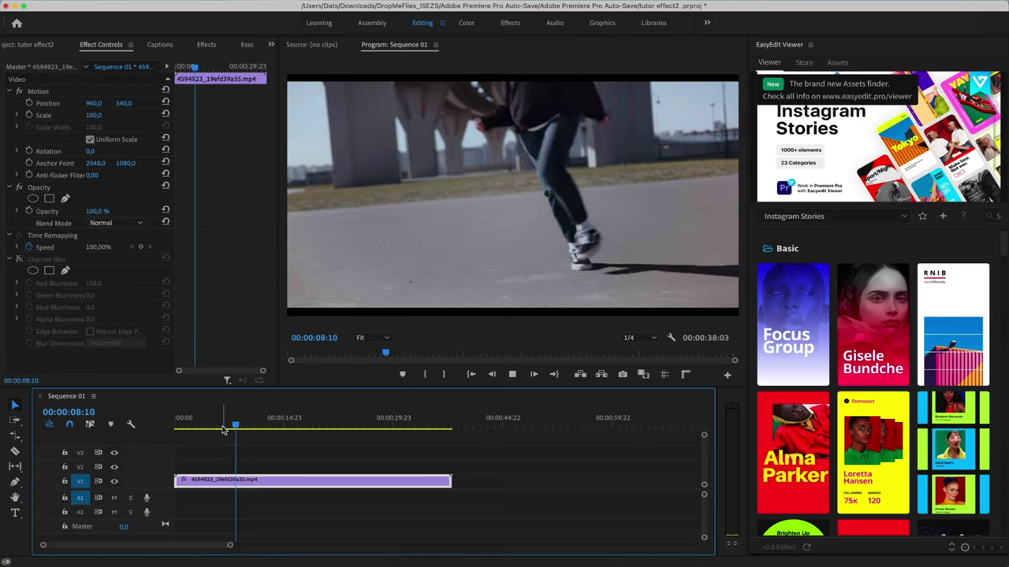
key(space)
key(Left)
key(Left)
key(Left)
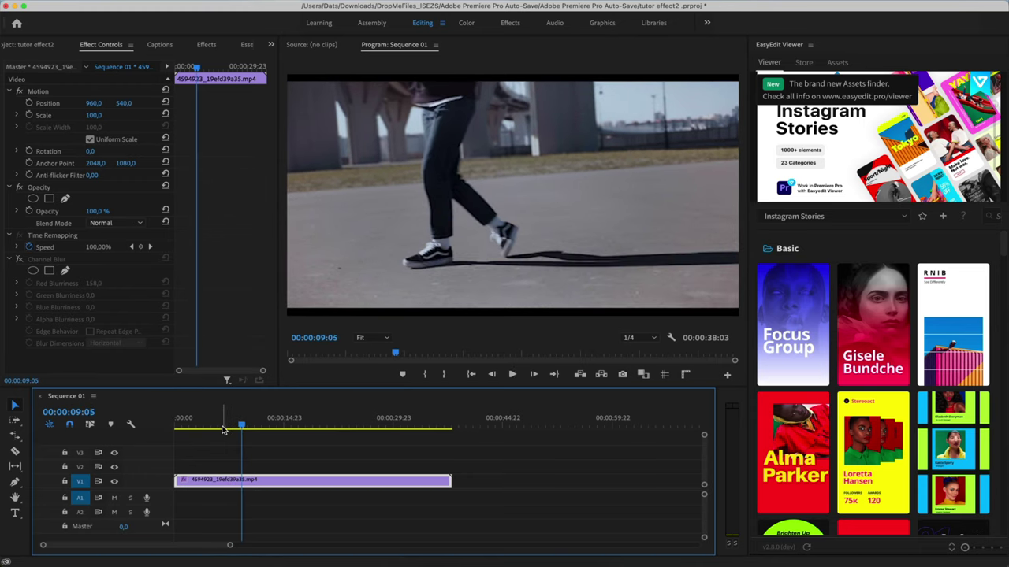
key(Left)
key(Left)
key(Left)
key(Left)
key(Left)
key(Left)
key(Left)
key(Left)
key(Left)
key(Left)
key(Left)
key(Left)
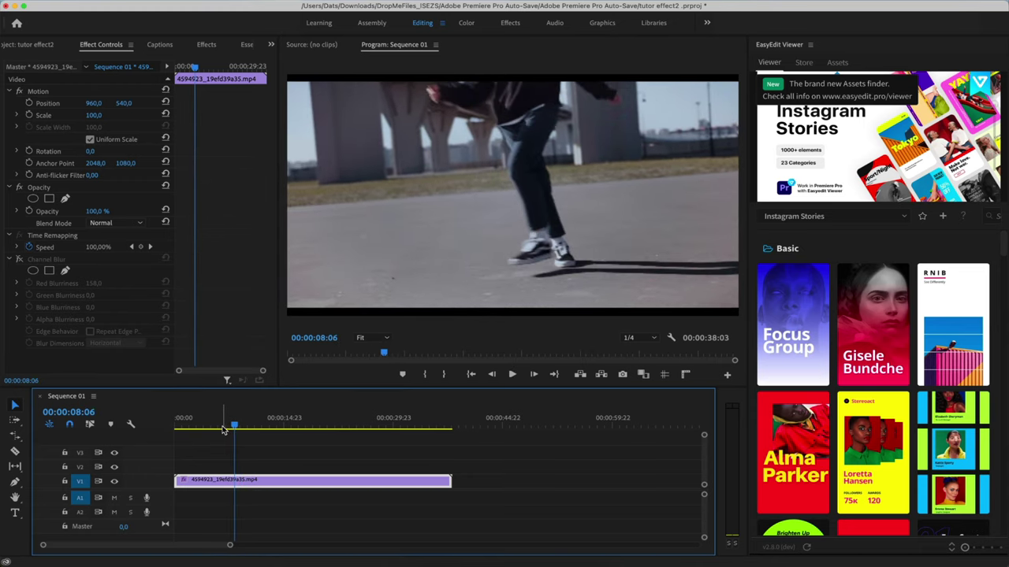
key(Left)
key(Left)
key(Left)
key(Left)
key(Left)
key(Left)
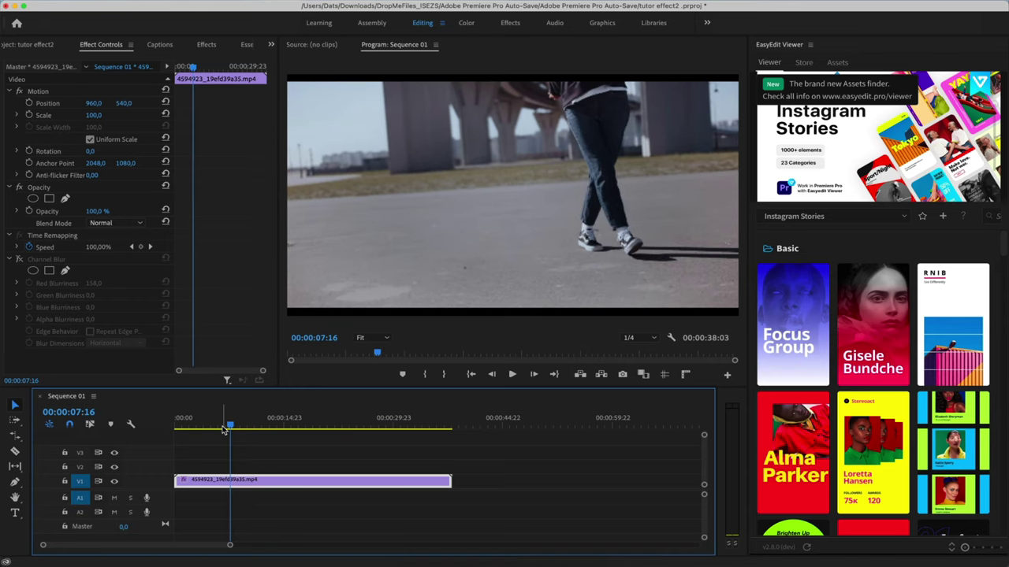
Razor the V1 dance clip at two points, delete the first and last pieces, and select the middle clip.
key(c)
click(204, 483)
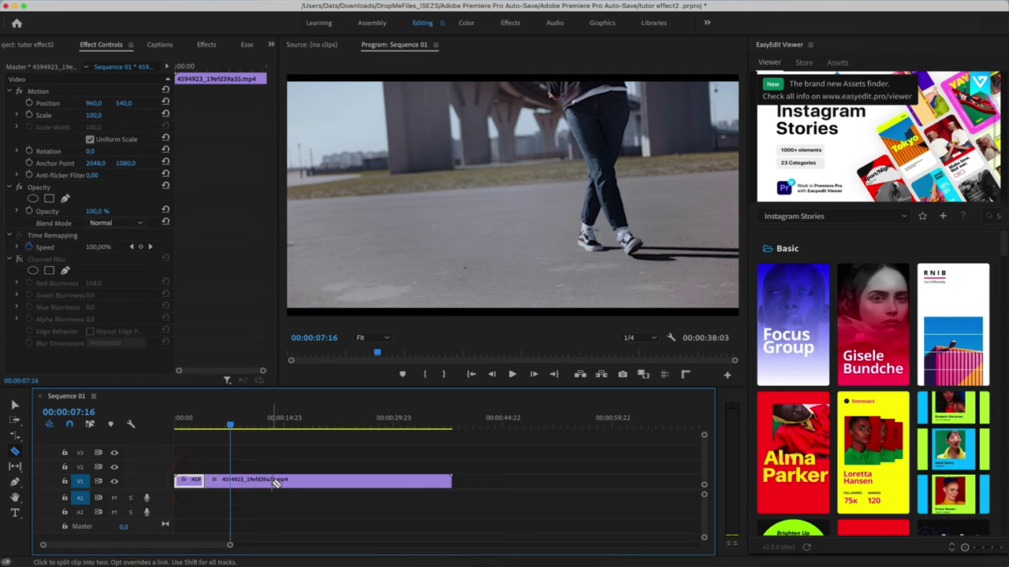
click(272, 480)
key(v)
click(300, 480)
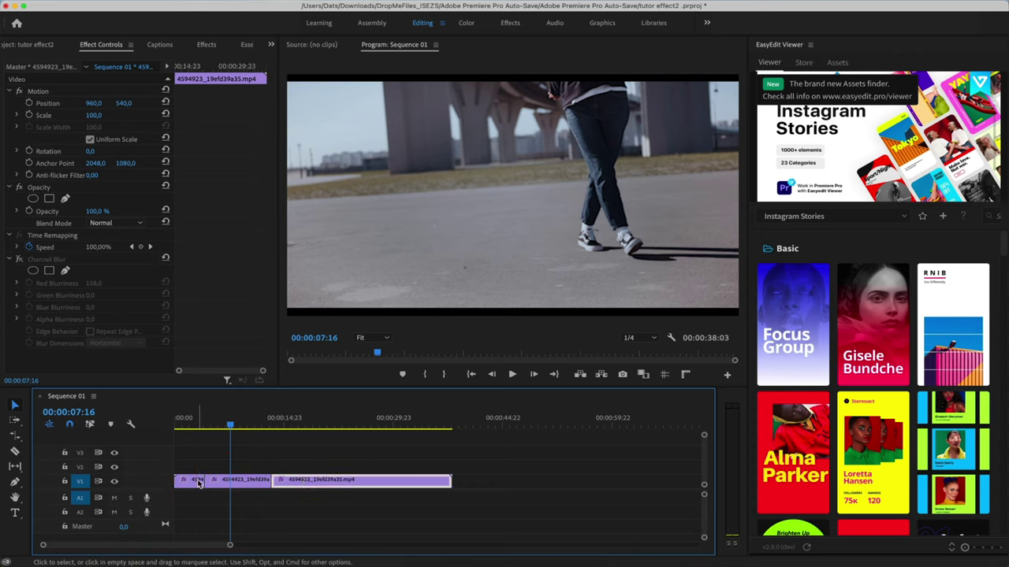
shift+click(198, 483)
key(Delete)
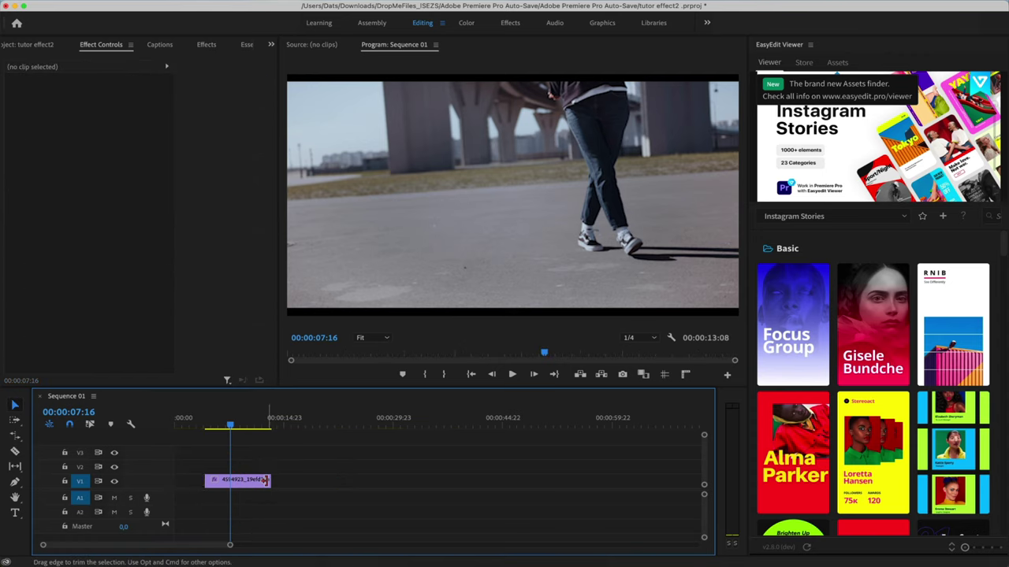
mouse_move(229, 428)
mouse_down()
mouse_move(243, 430)
mouse_move(230, 429)
mouse_up()
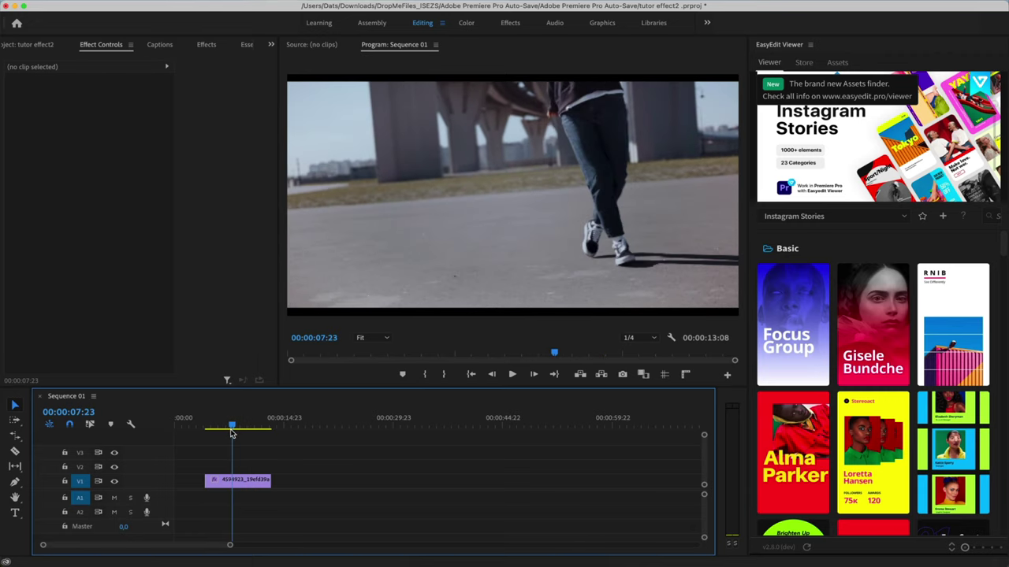
click(248, 483)
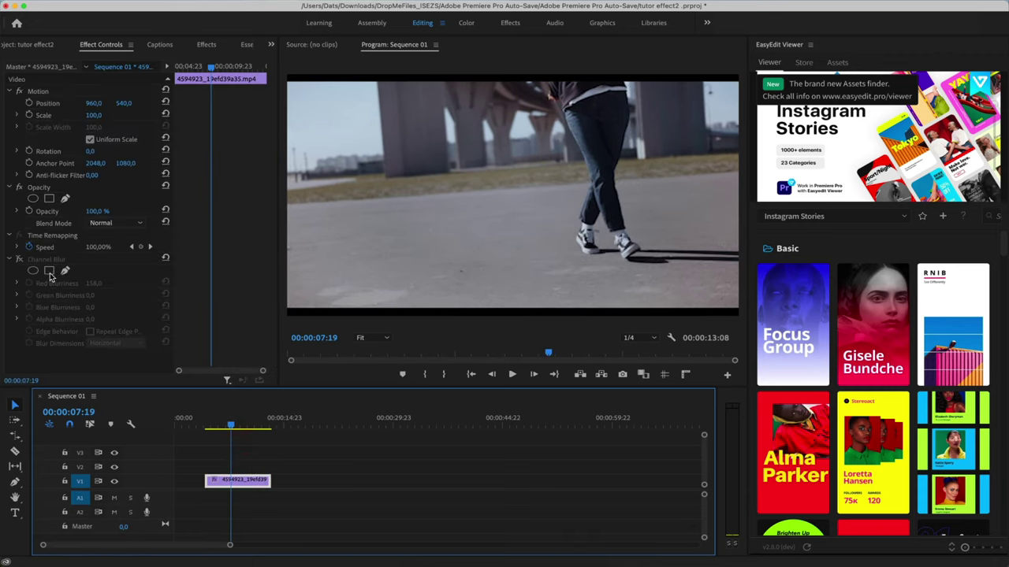
Re-enable Channel Blur, set Red Blurriness to 0, and start animating Red, Green and Blue Blurriness.
click(19, 260)
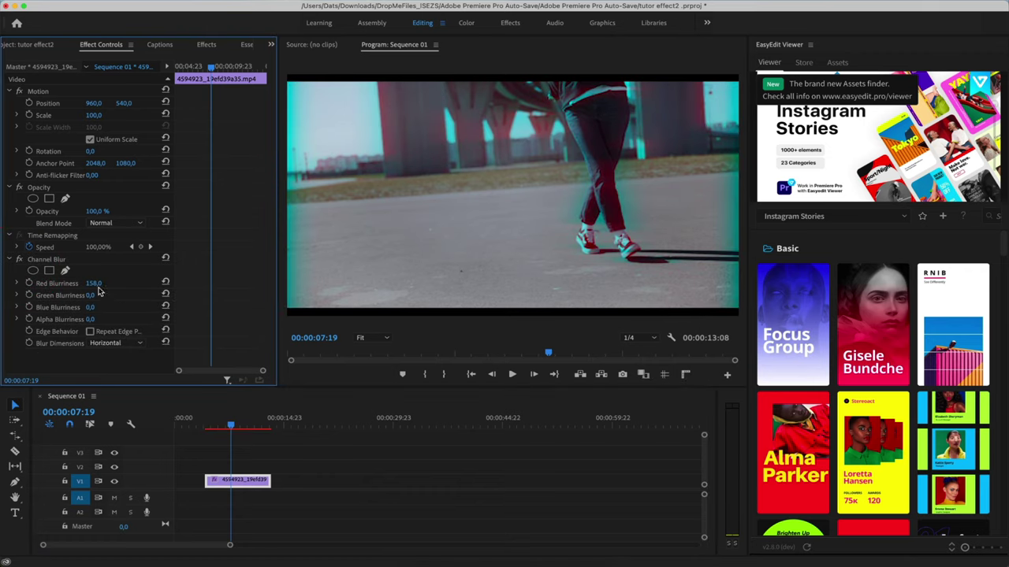
text(0)
key(Return)
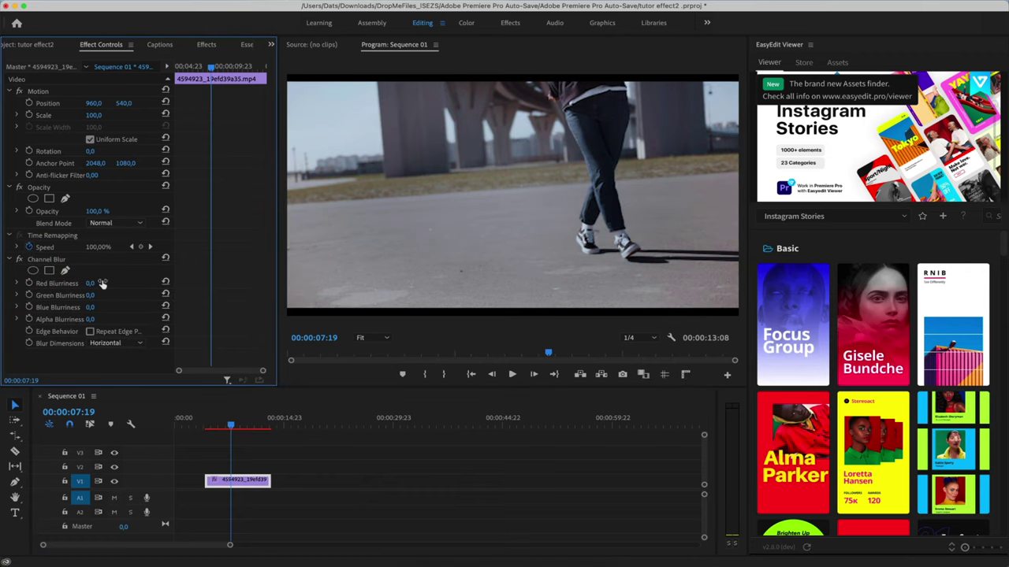
click(28, 283)
click(29, 294)
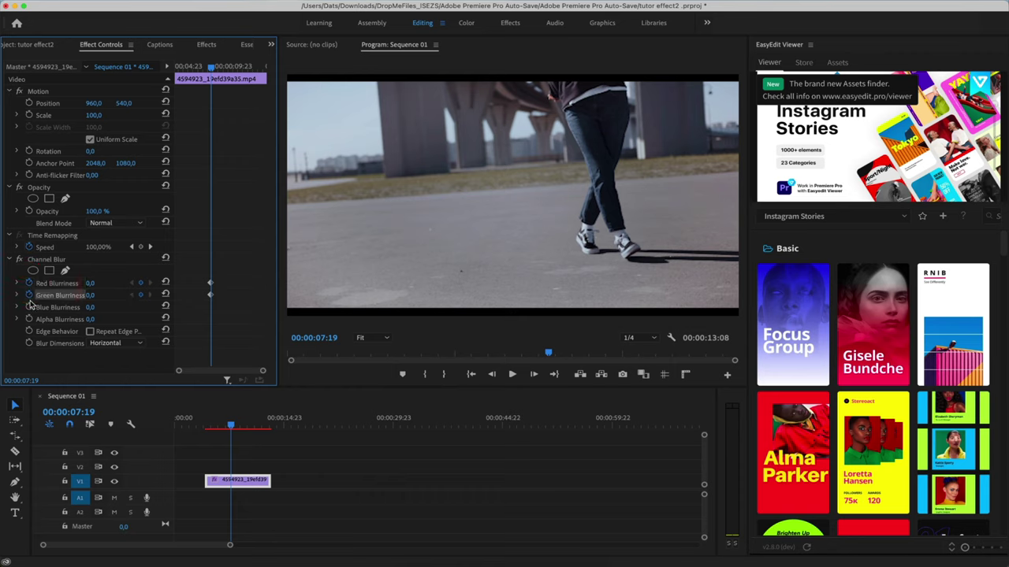
click(29, 306)
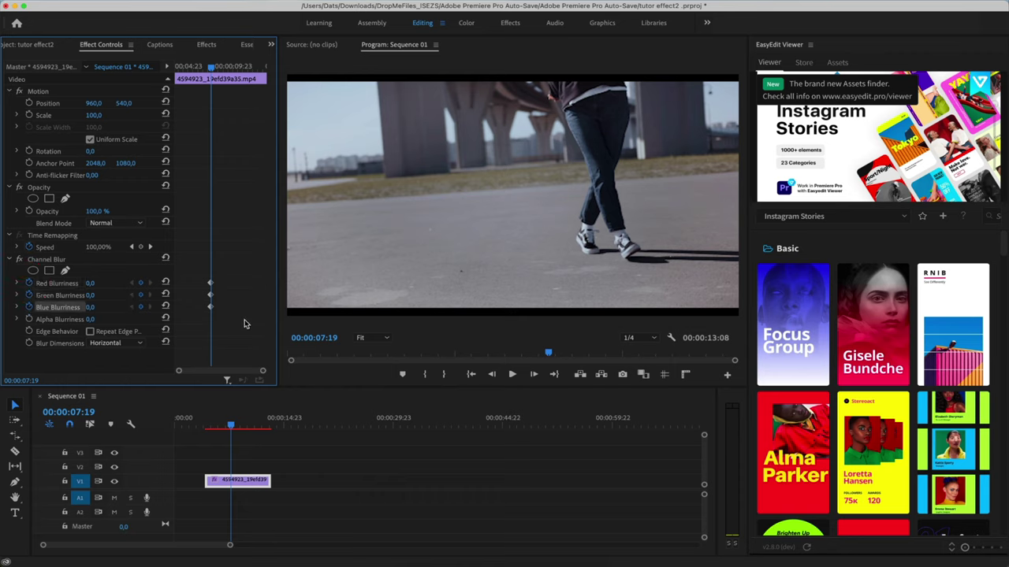
Add Red, Green and Blue Blurriness keyframes at 00:00:08:20.
key(space)
key(space)
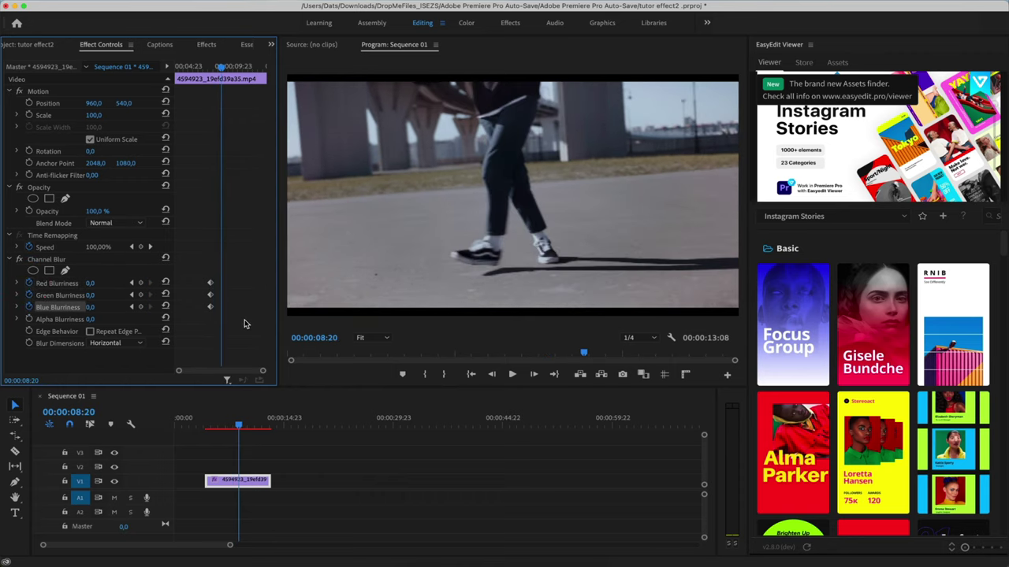
key(space)
key(space)
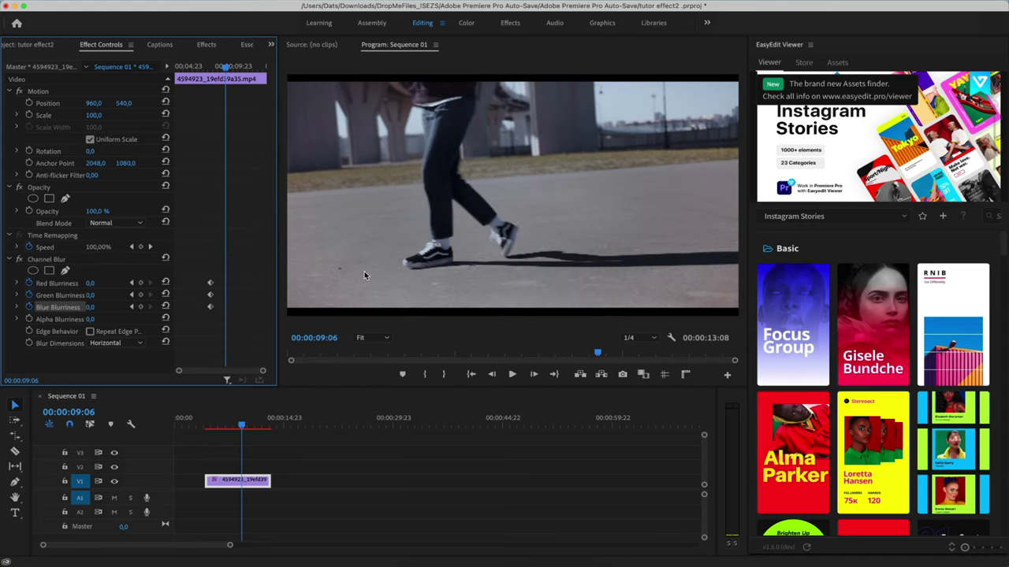
click(141, 283)
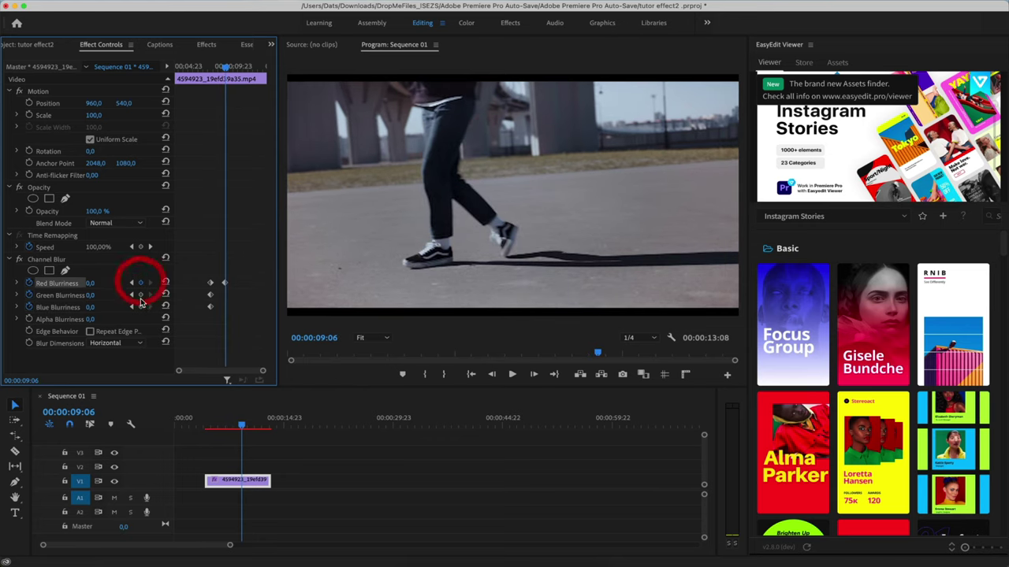
click(141, 294)
click(141, 307)
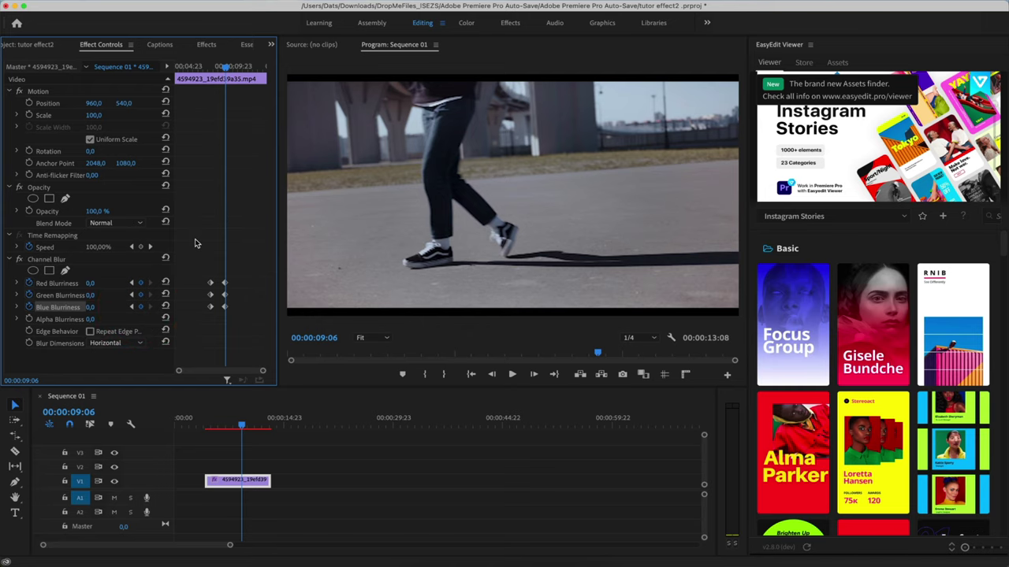
Add Red, Green and Blue Blurriness keyframes at the 00:00:08:12 peak frame.
key(j)
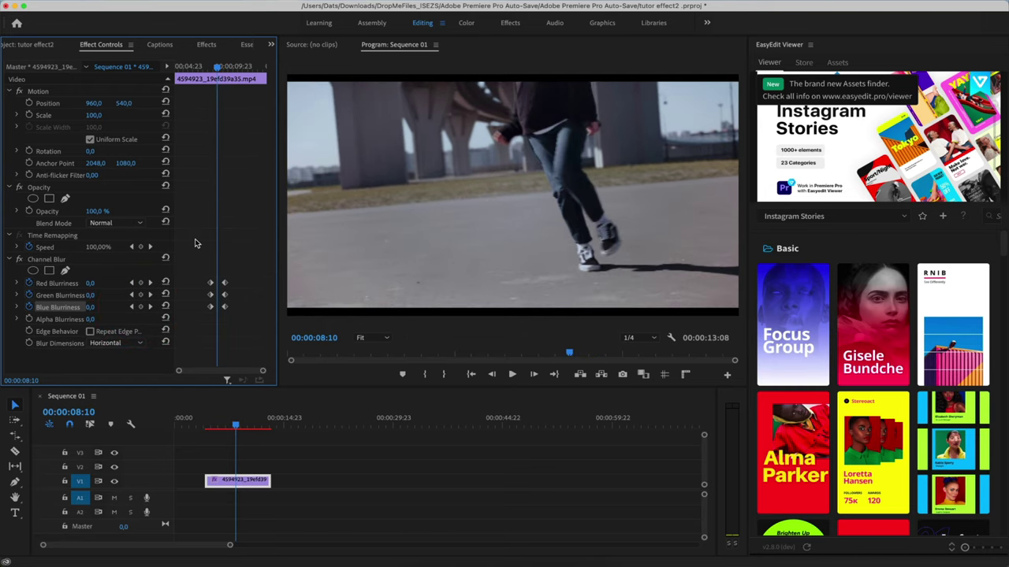
scroll(208, 288, up, 5)
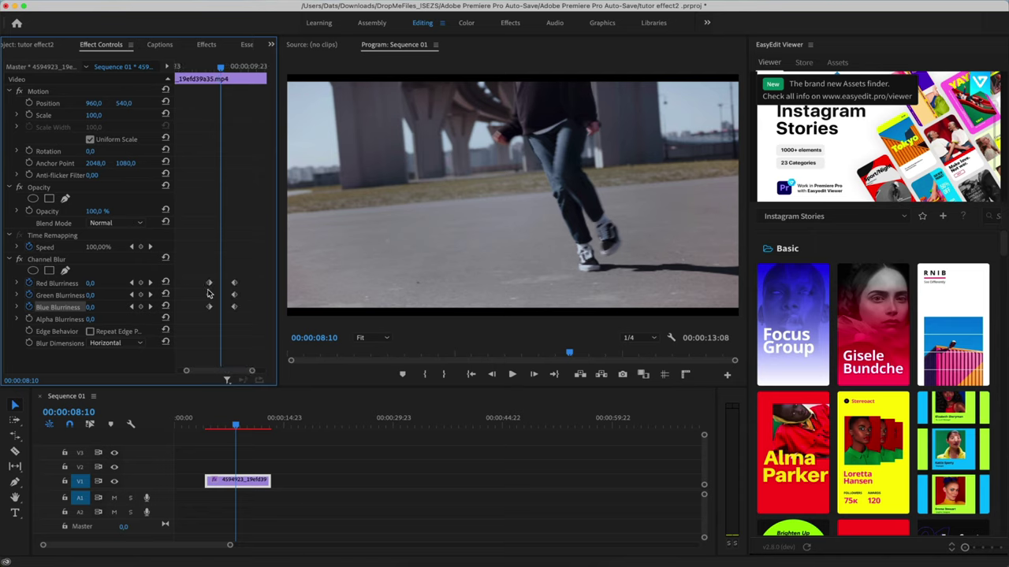
key(Right)
key(Right)
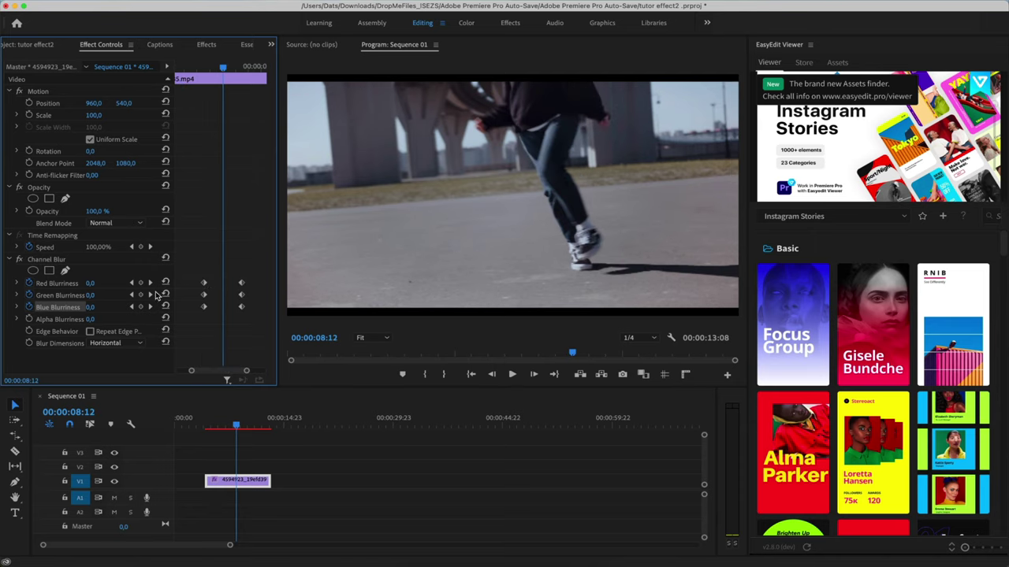
click(141, 283)
click(141, 295)
click(141, 306)
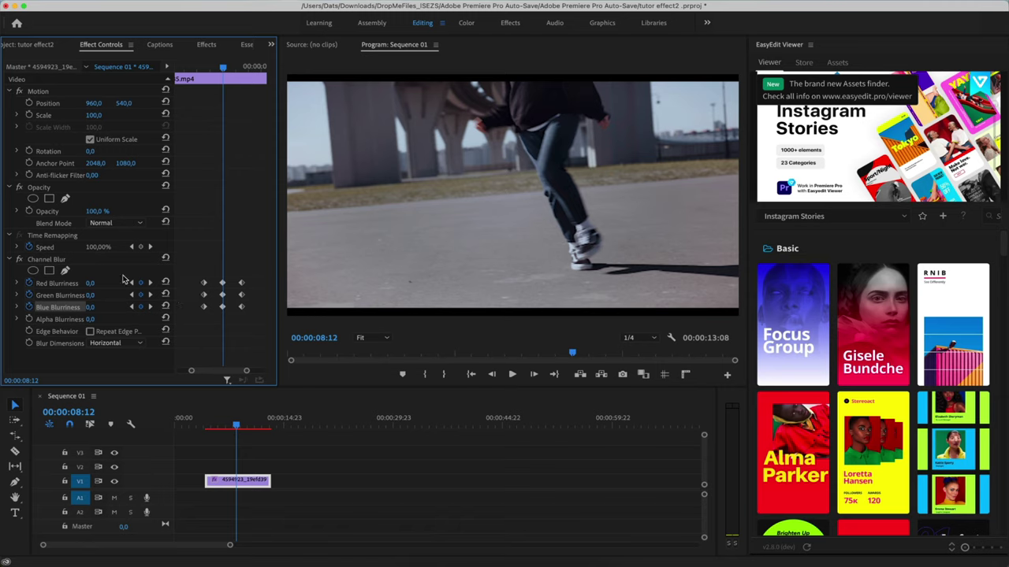
Scrub the peak Red Blurriness value, check its velocity graph, and return before the blur starts.
mouse_move(92, 284)
mouse_down()
mouse_move(139, 283)
mouse_move(104, 306)
mouse_up()
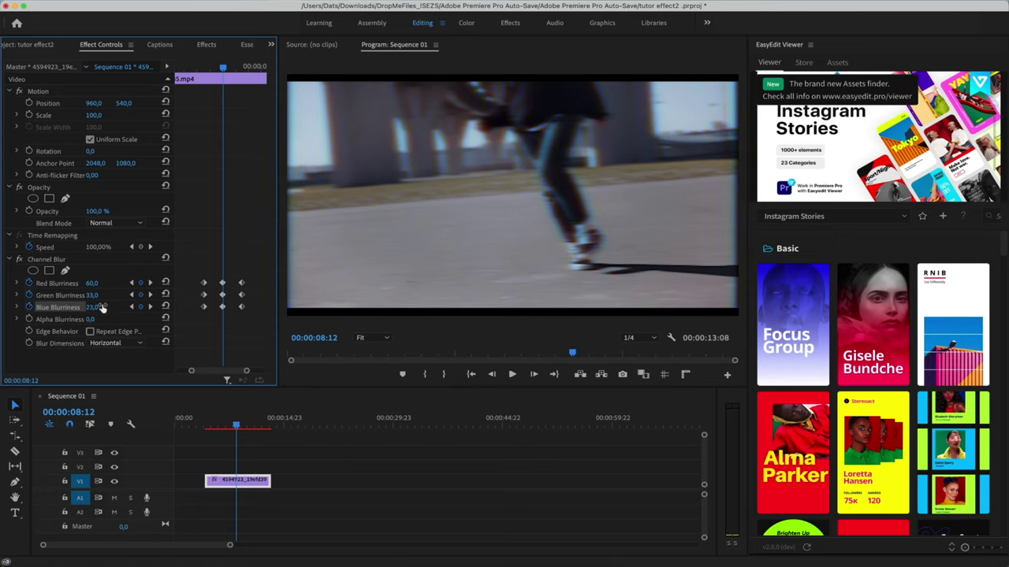
drag(92, 283, 181, 283)
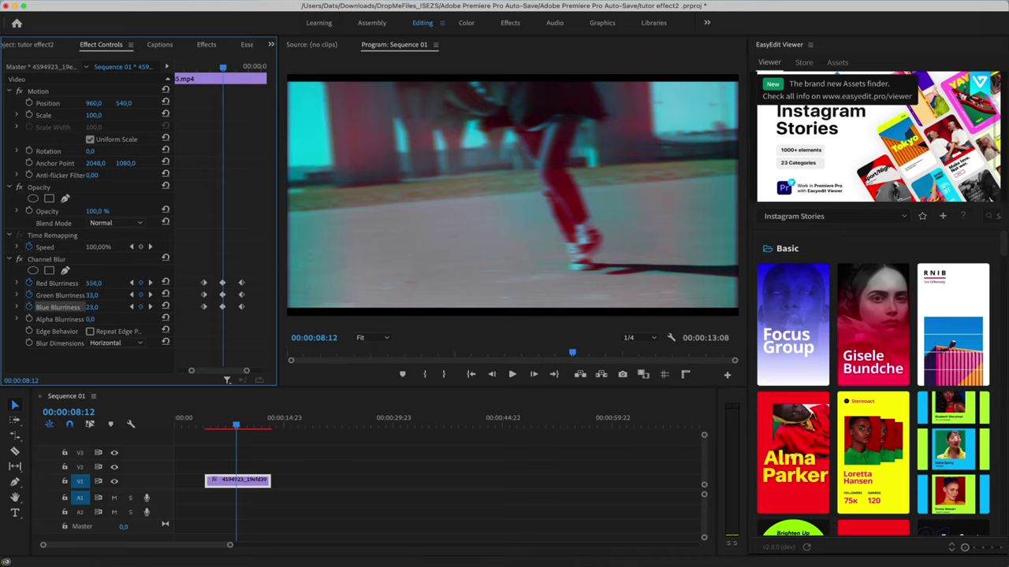
drag(93, 282, 47, 282)
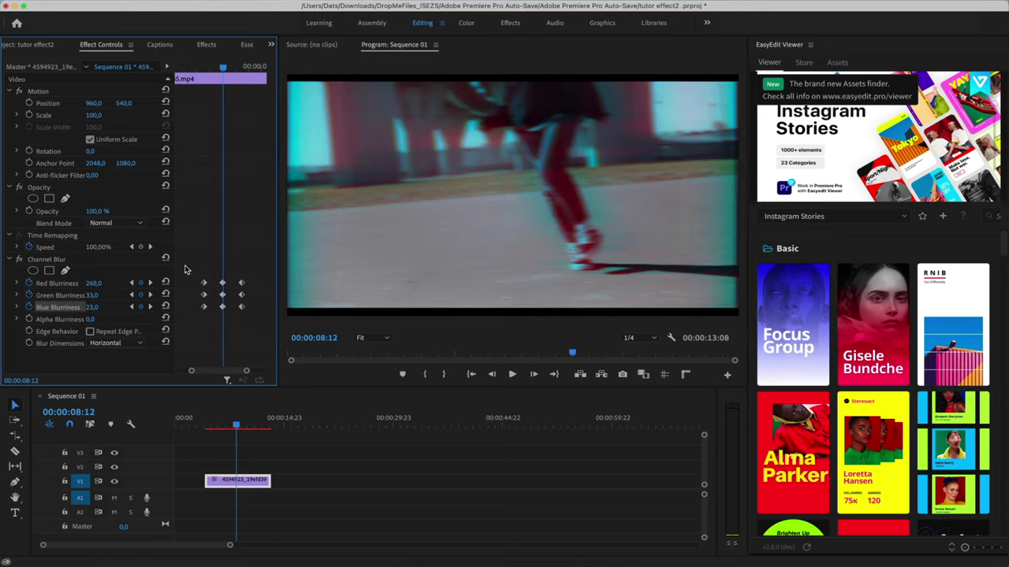
click(15, 283)
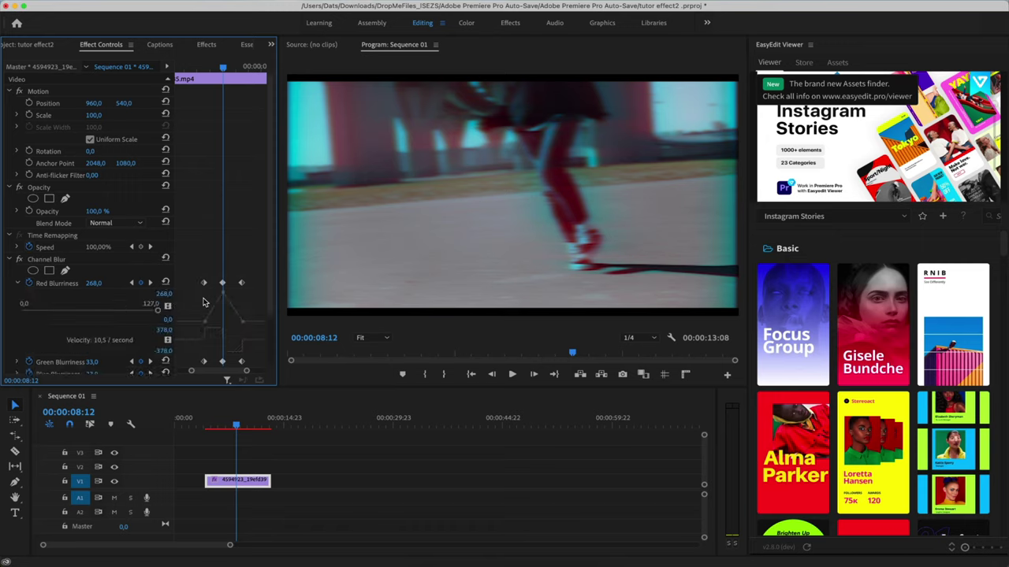
click(17, 283)
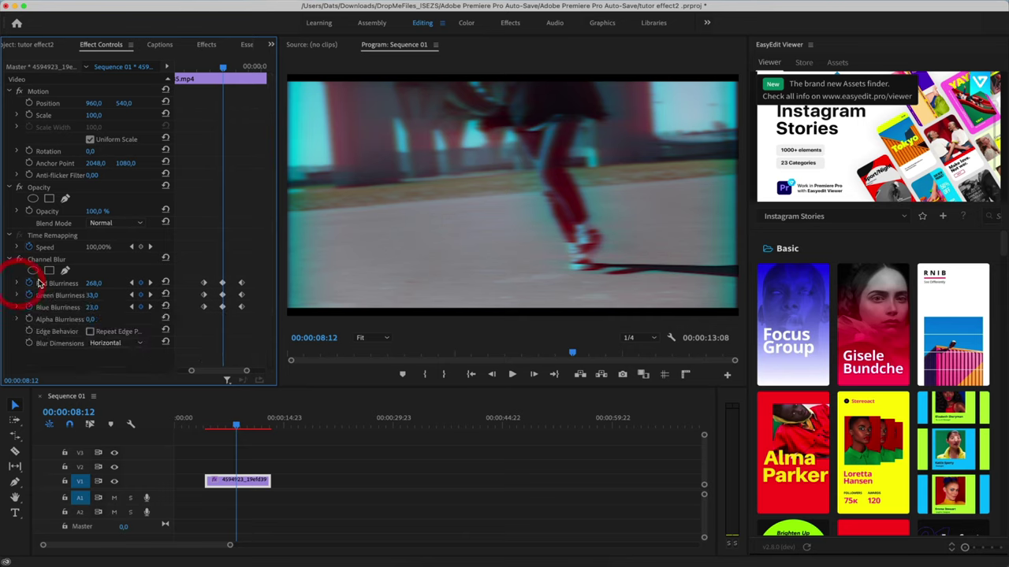
click(219, 425)
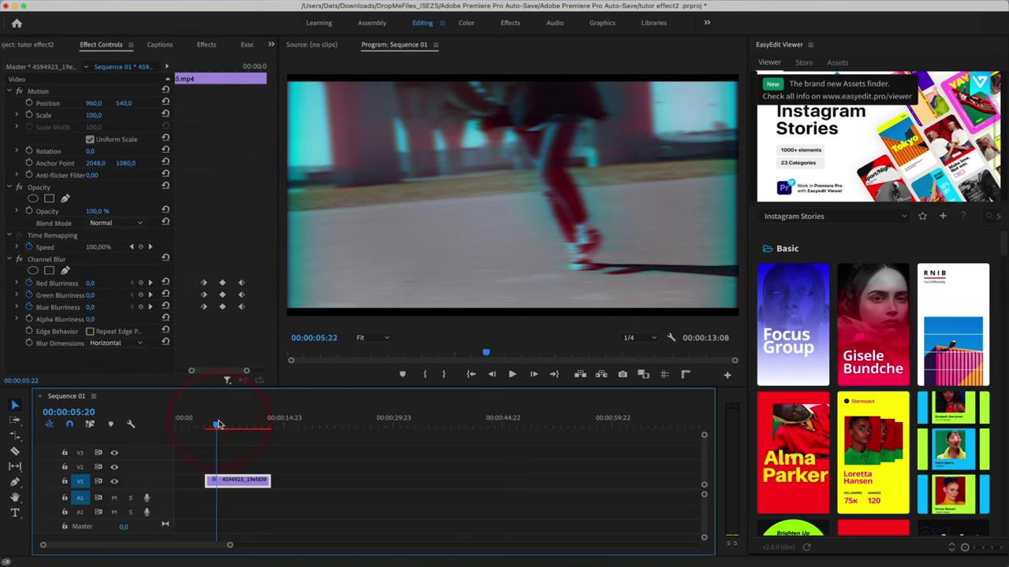
Render the previews, replay the blur passage, zoom the timeline, and park the playhead at 00:00:07:14.
key(Return)
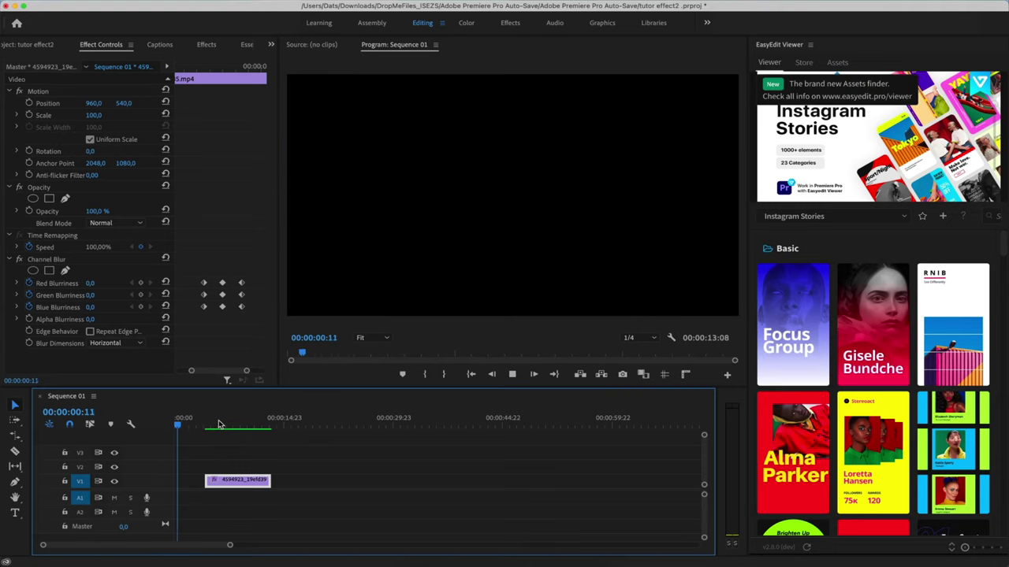
click(207, 425)
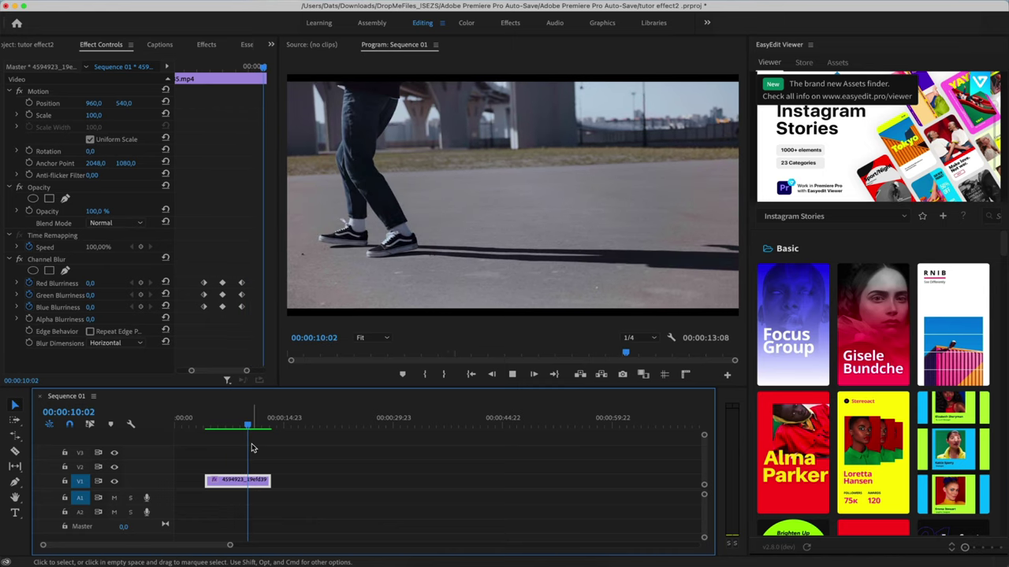
click(226, 426)
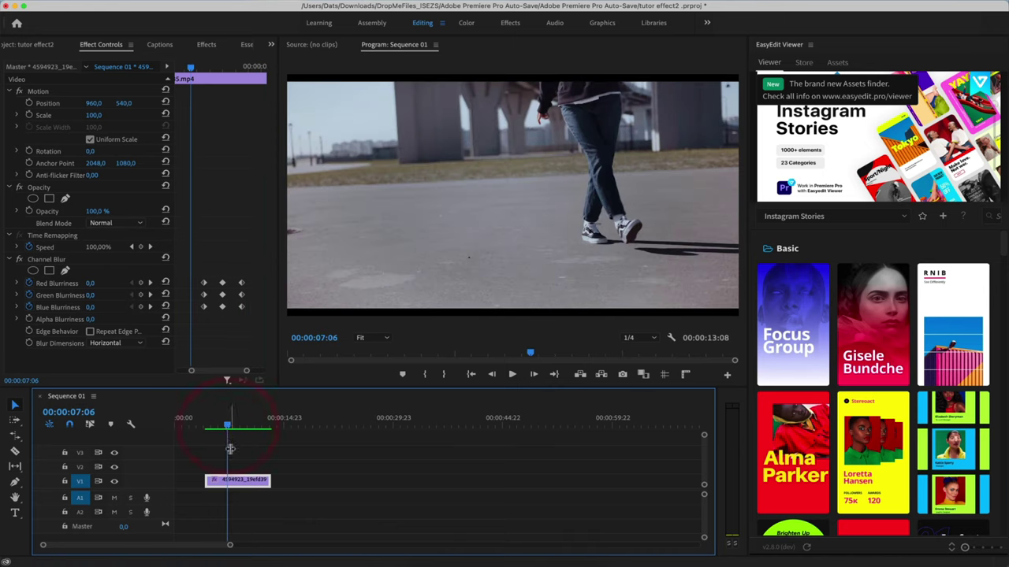
key(=)
key(=)
drag(221, 425, 229, 425)
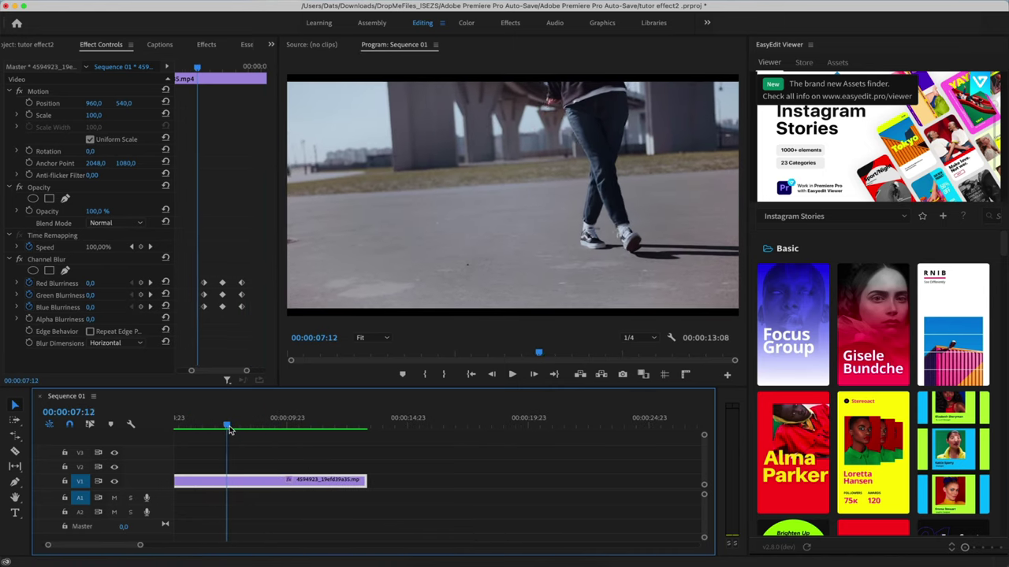
Insert Glitch 007 from the Hyper library's Sound Fx > Glitch under the clip at the playhead.
click(833, 218)
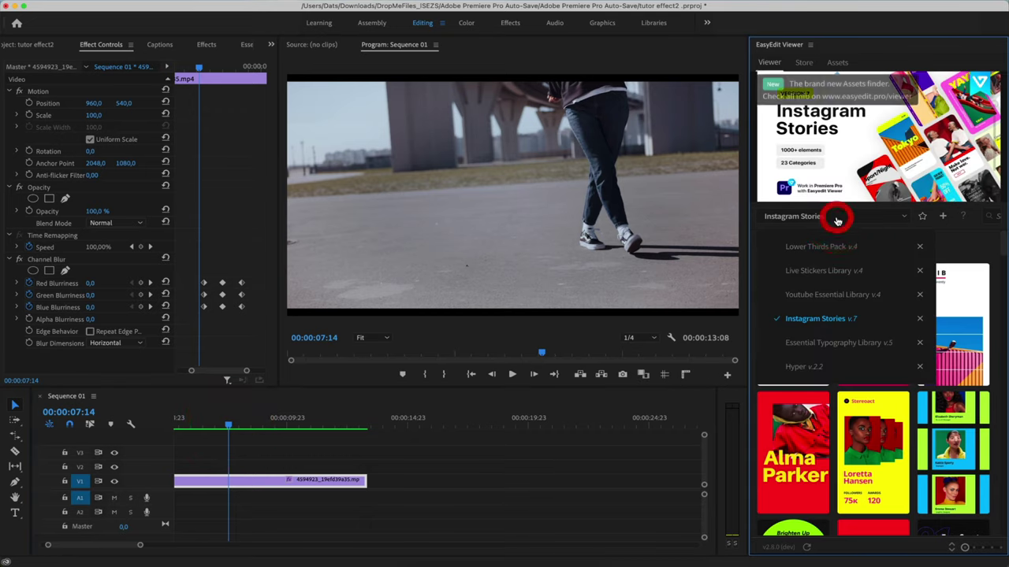
click(817, 367)
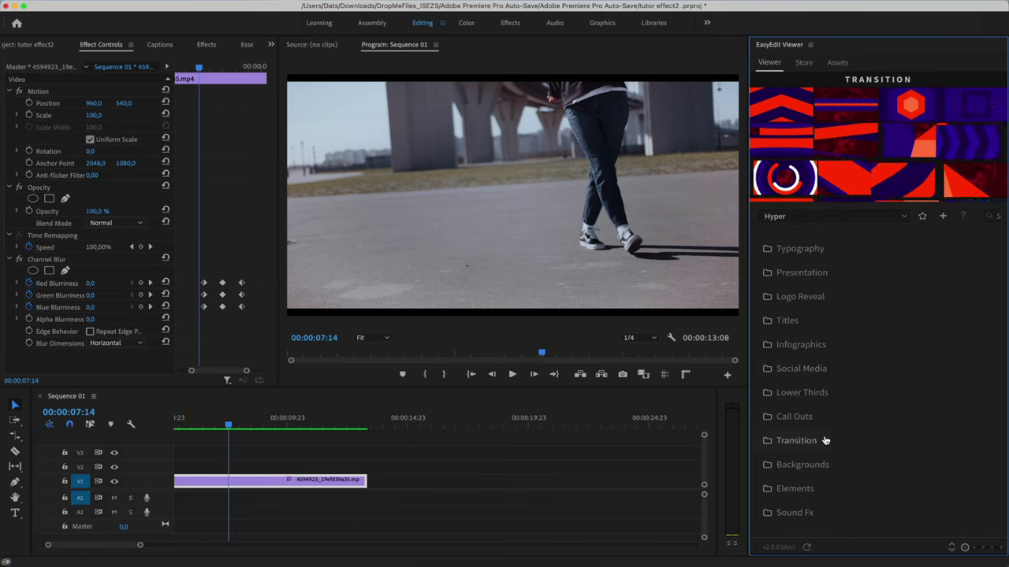
click(796, 513)
scroll(801, 517, down, 2)
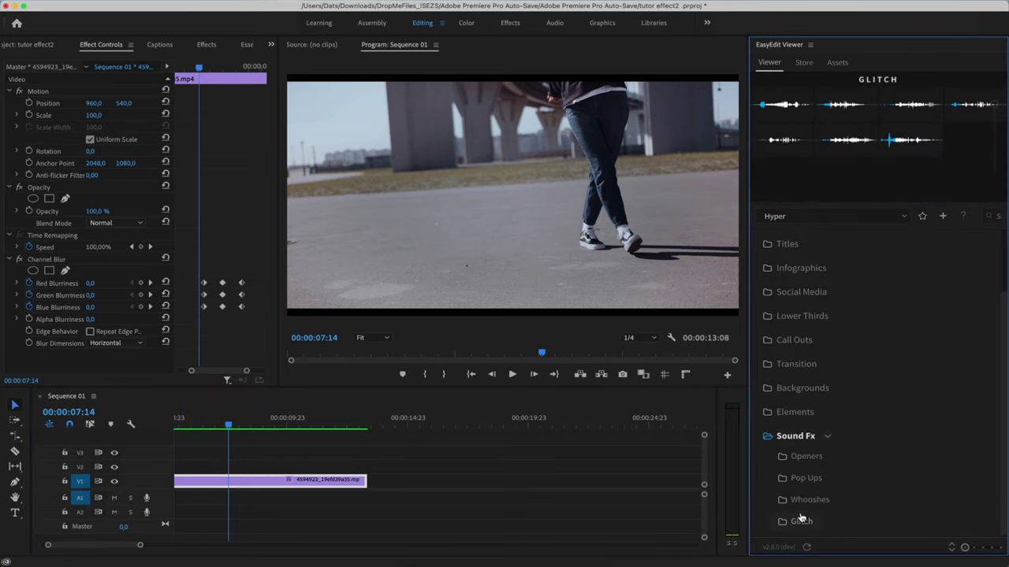
click(817, 521)
scroll(926, 407, down, 3)
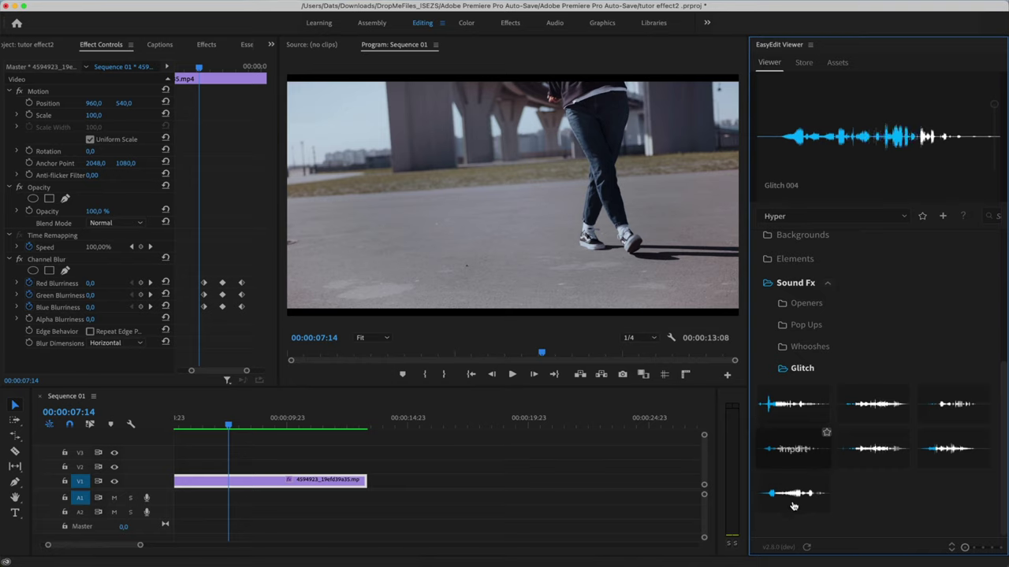
mouse_move(793, 501)
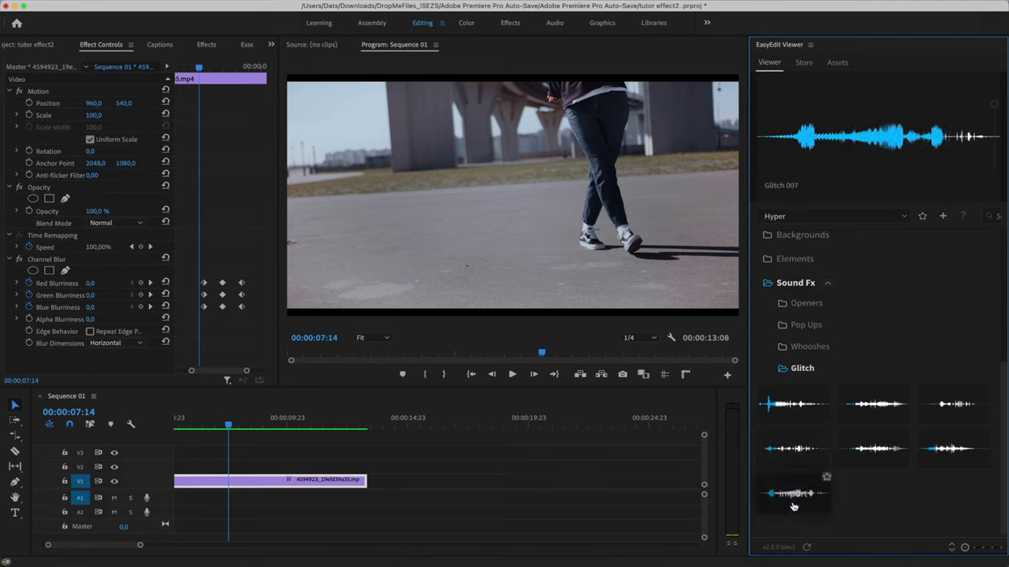
click(795, 494)
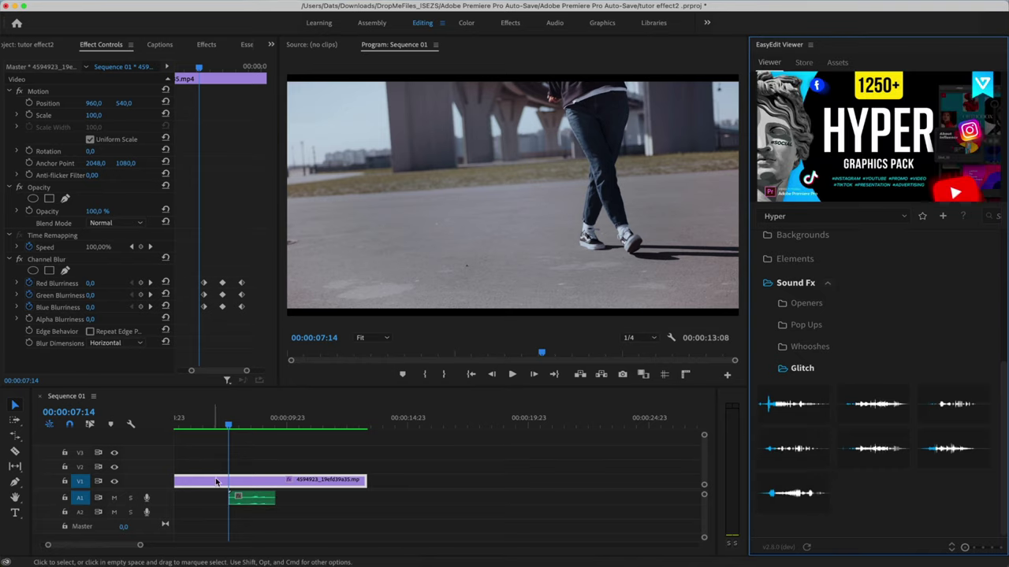
Trim the glitch sound's start and slide it earlier to match the blur peak.
alt+scroll(218, 510, up, 3)
alt+scroll(218, 509, up, 2)
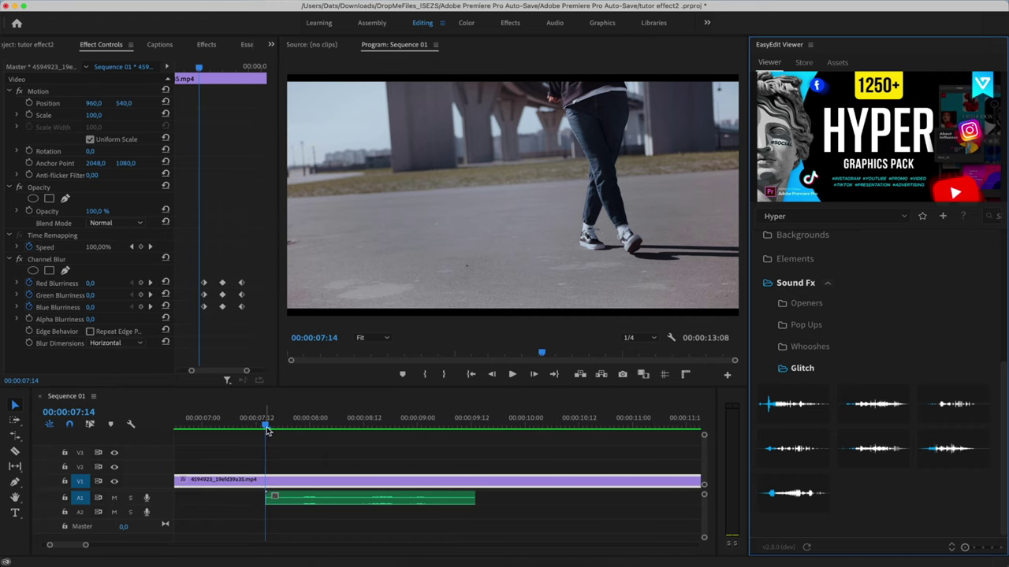
drag(267, 498, 324, 497)
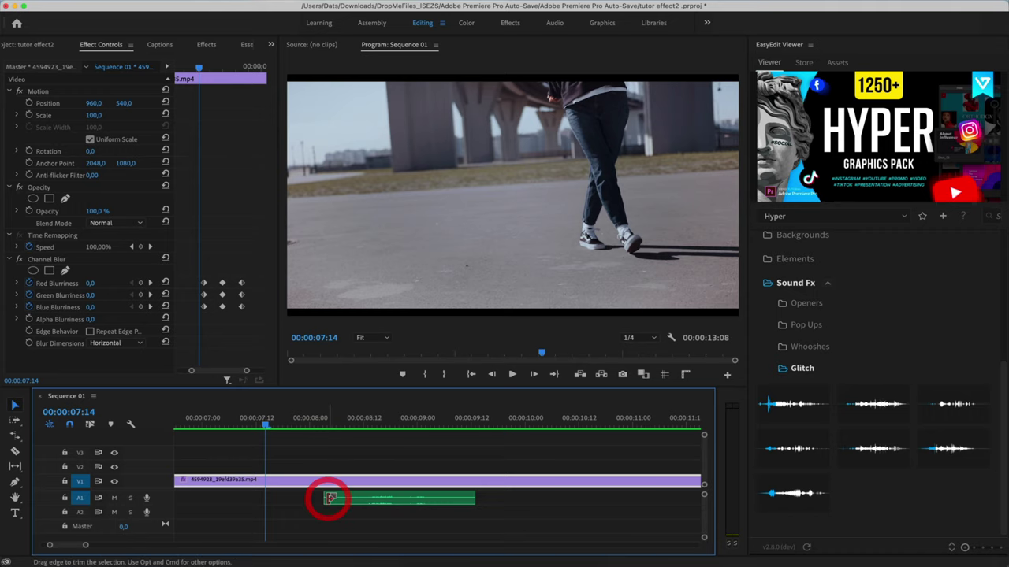
drag(264, 428, 359, 440)
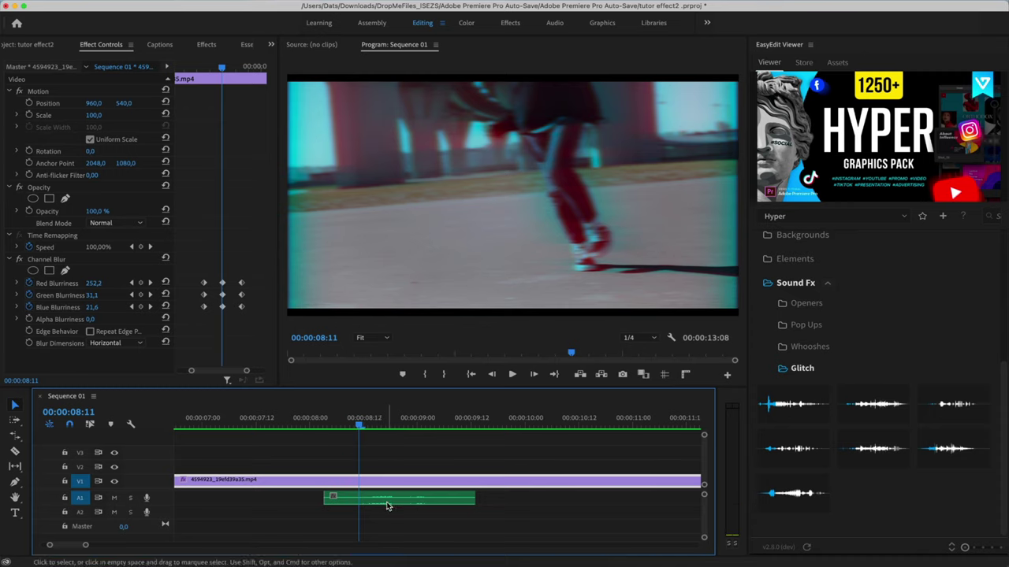
drag(387, 506, 359, 507)
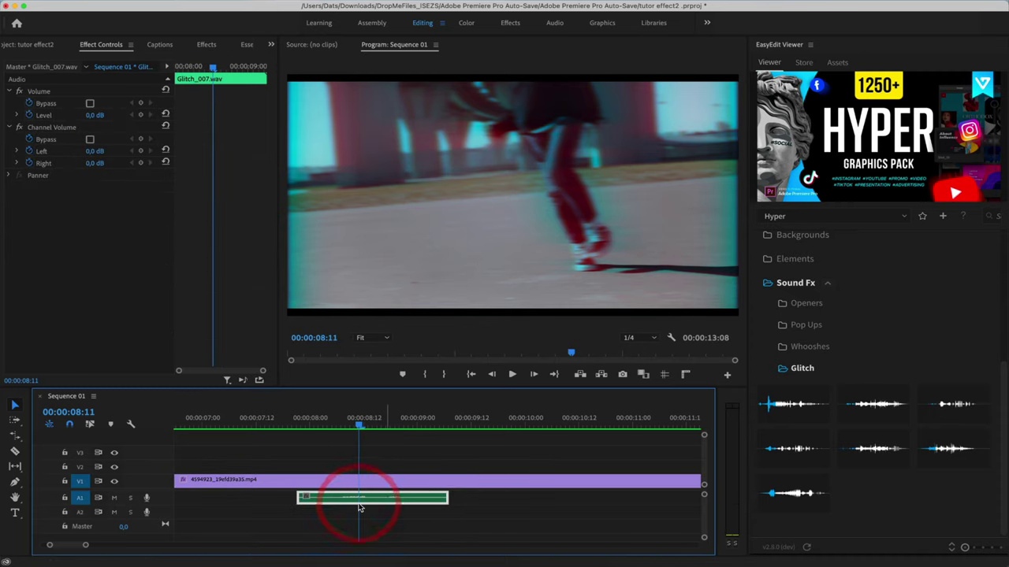
click(288, 426)
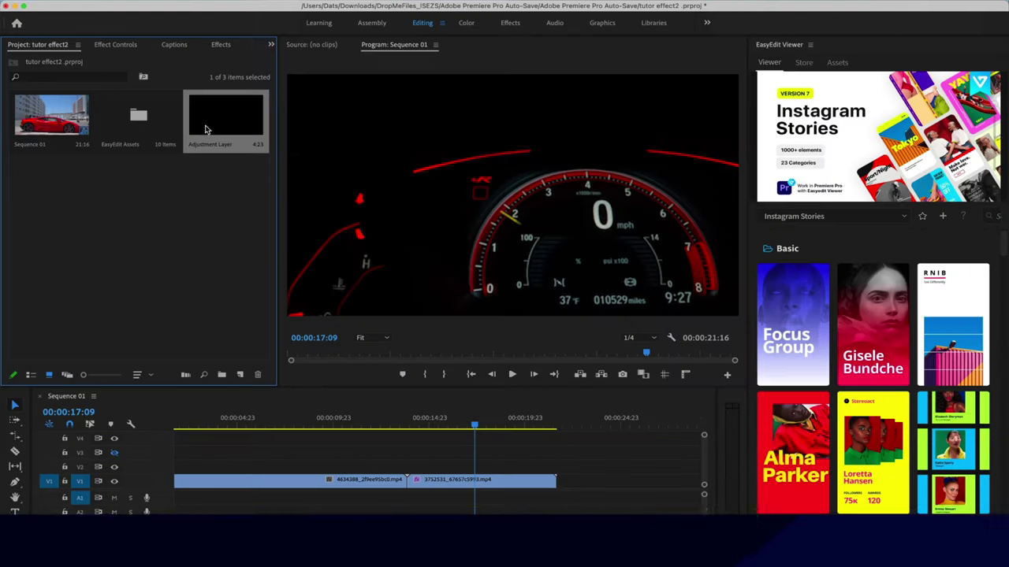
Create a new 1920×1080 Adjustment Layer in the Project panel.
click(205, 200)
right_click(206, 203)
mouse_move(264, 257)
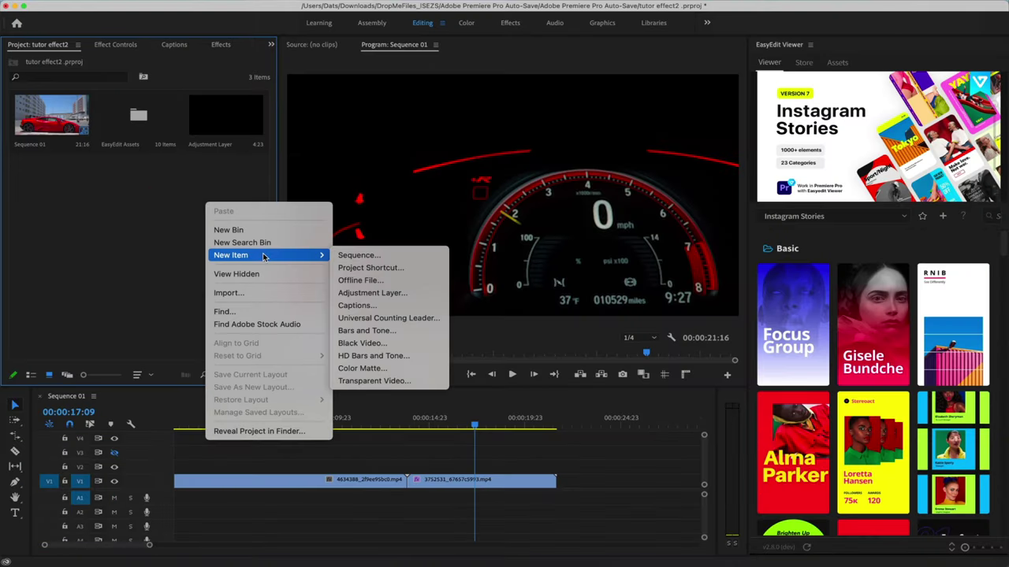
click(383, 293)
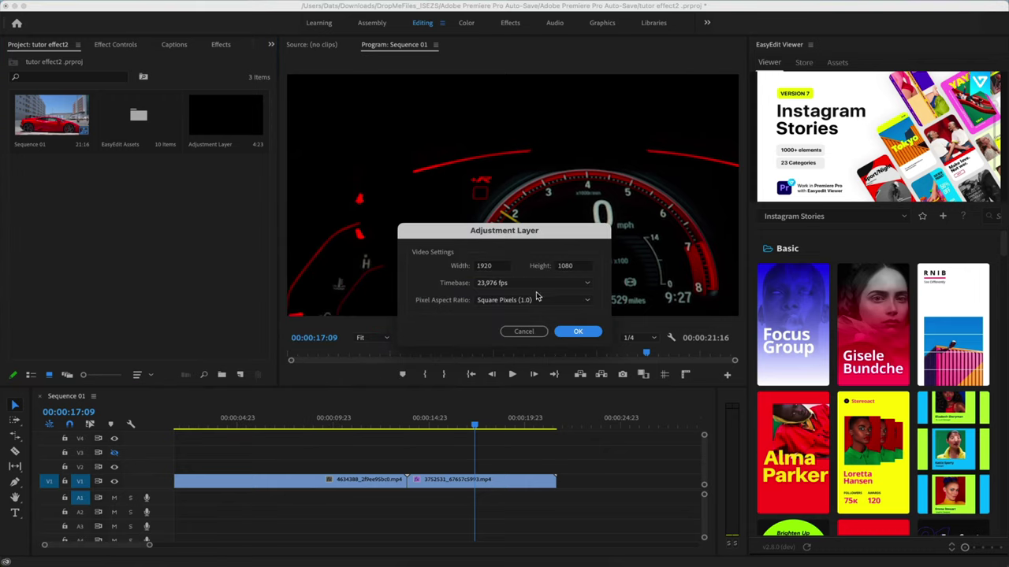
click(576, 332)
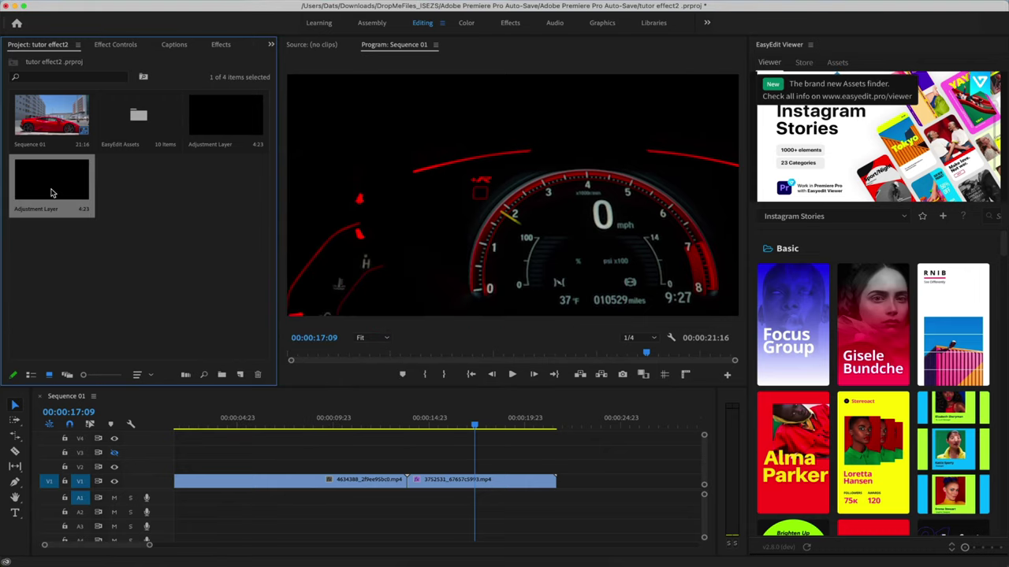
Place the adjustment layer on V2, extend its start earlier, and search Effects for solid.
mouse_move(51, 193)
mouse_down()
mouse_move(449, 465)
mouse_move(535, 465)
mouse_up()
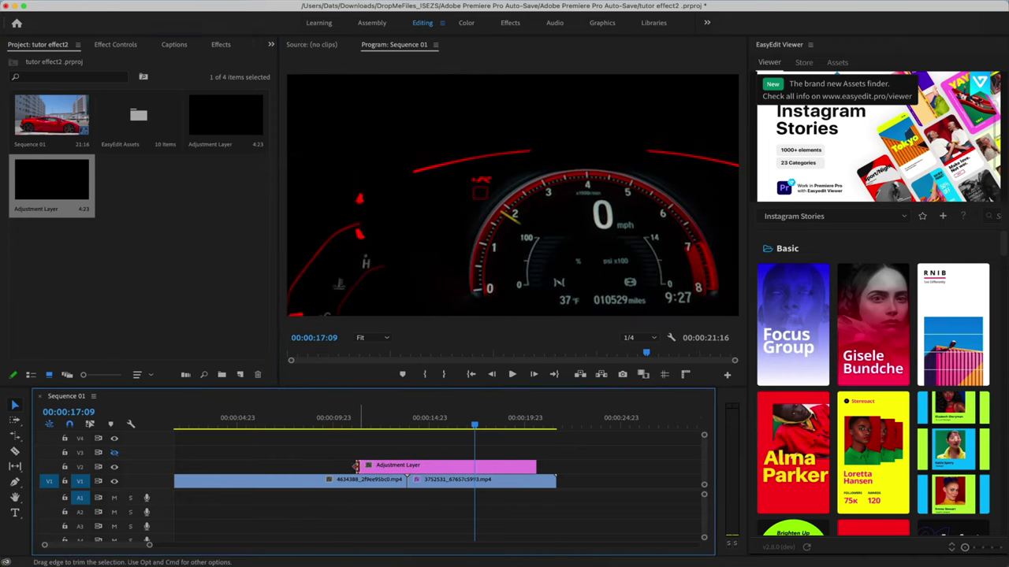
drag(355, 466, 262, 466)
click(381, 466)
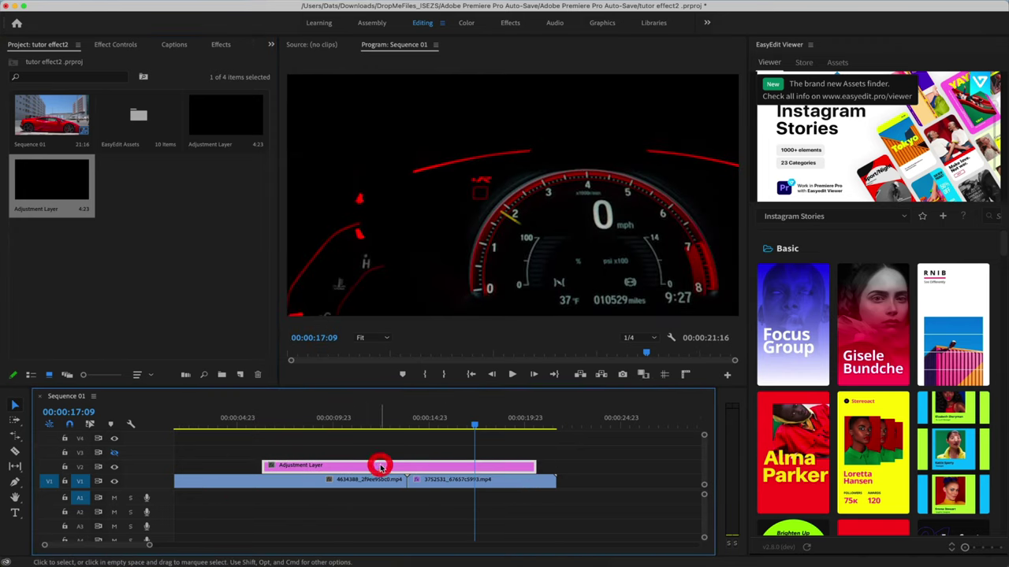
click(220, 45)
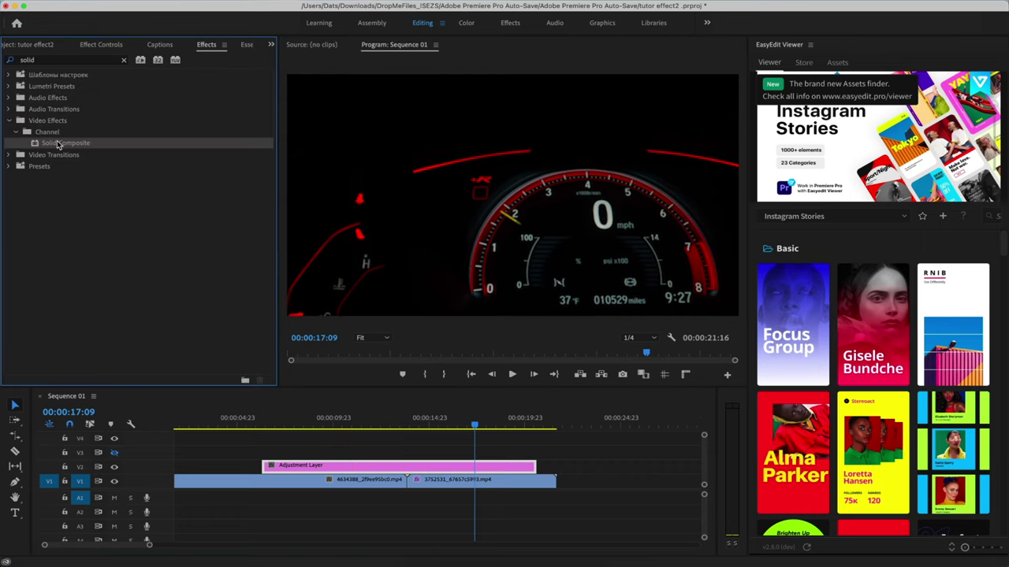
Apply Solid Composite to the V2 adjustment layer and view its settings at about 00:00:11:14.
double_click(56, 144)
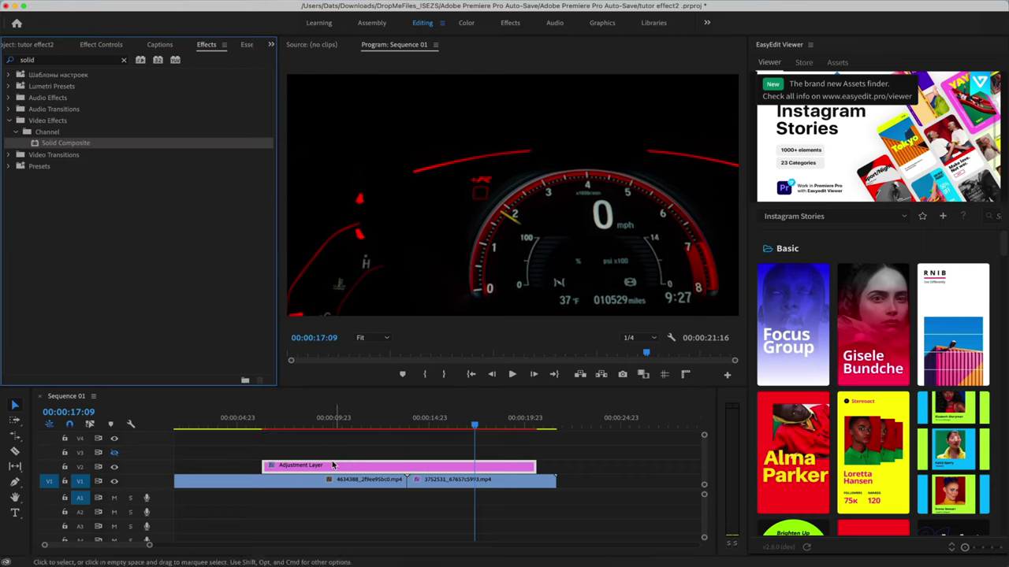
click(364, 423)
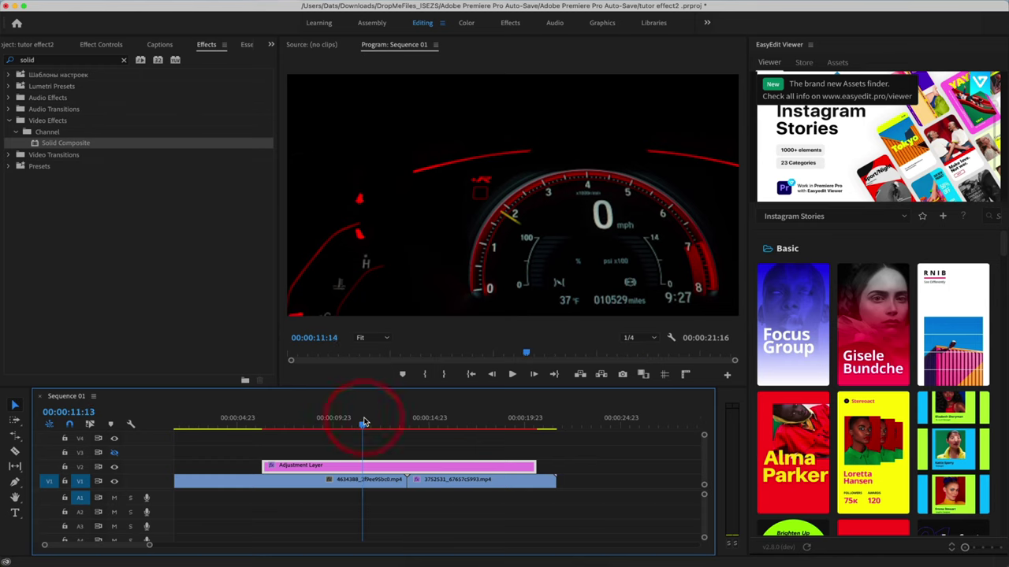
click(102, 45)
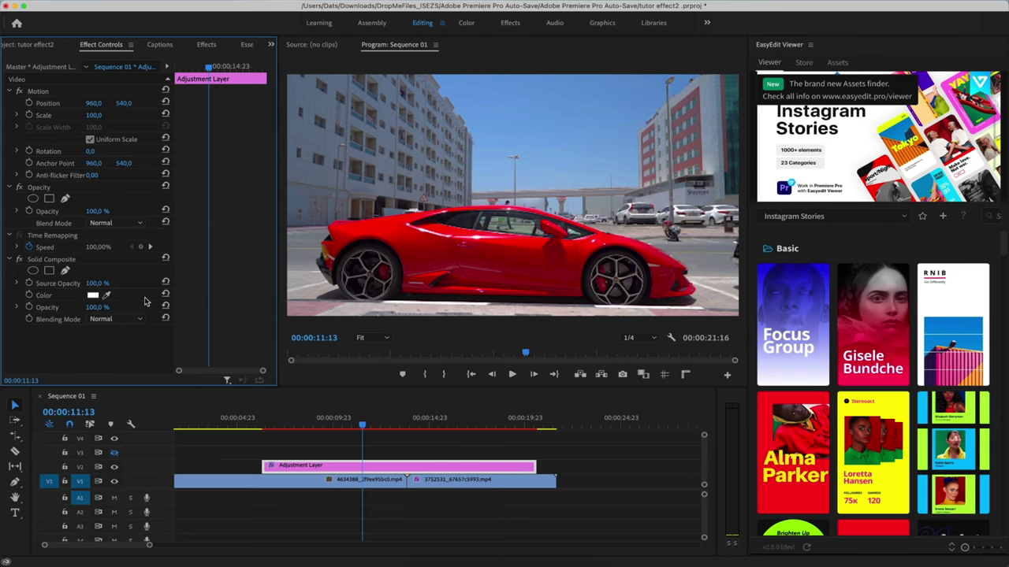
Set the Solid Composite colour to teal 19DDB9.
click(93, 296)
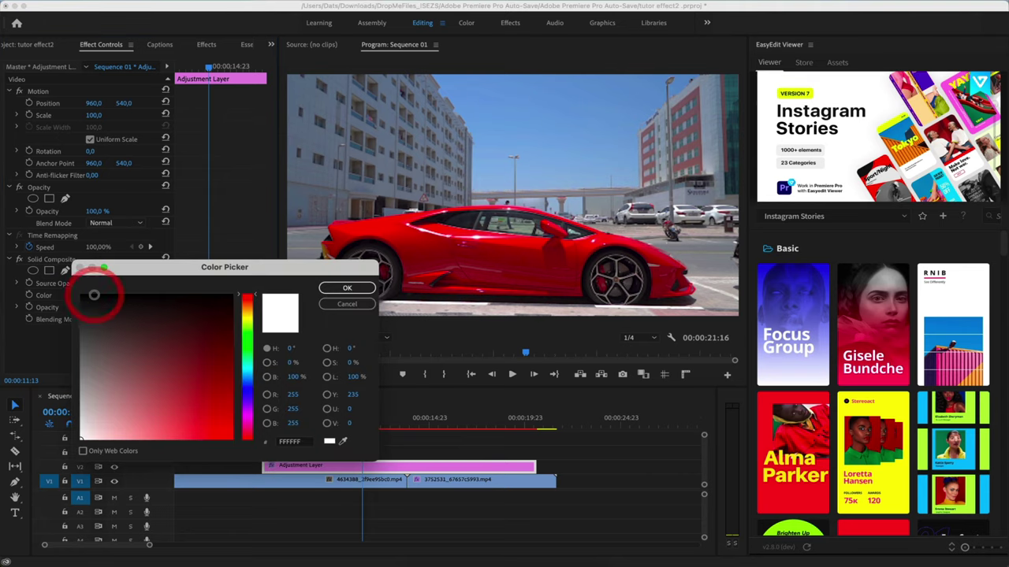
drag(150, 331, 181, 410)
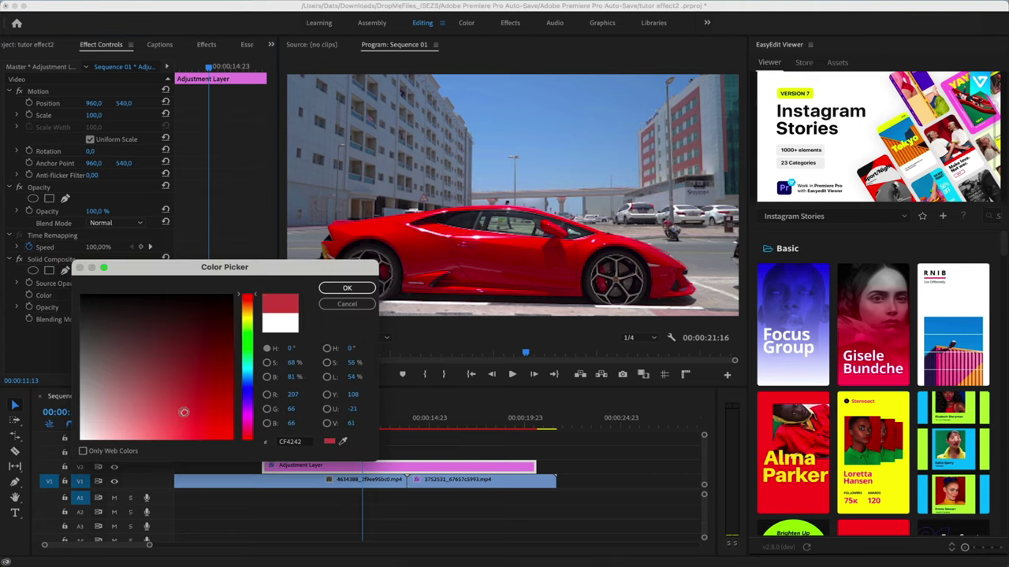
click(247, 363)
click(215, 420)
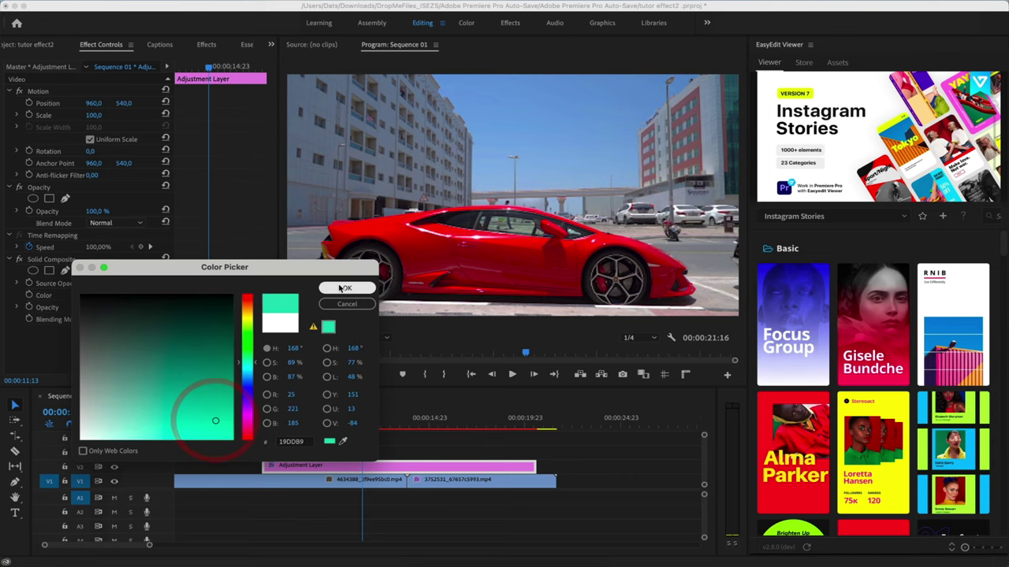
click(340, 288)
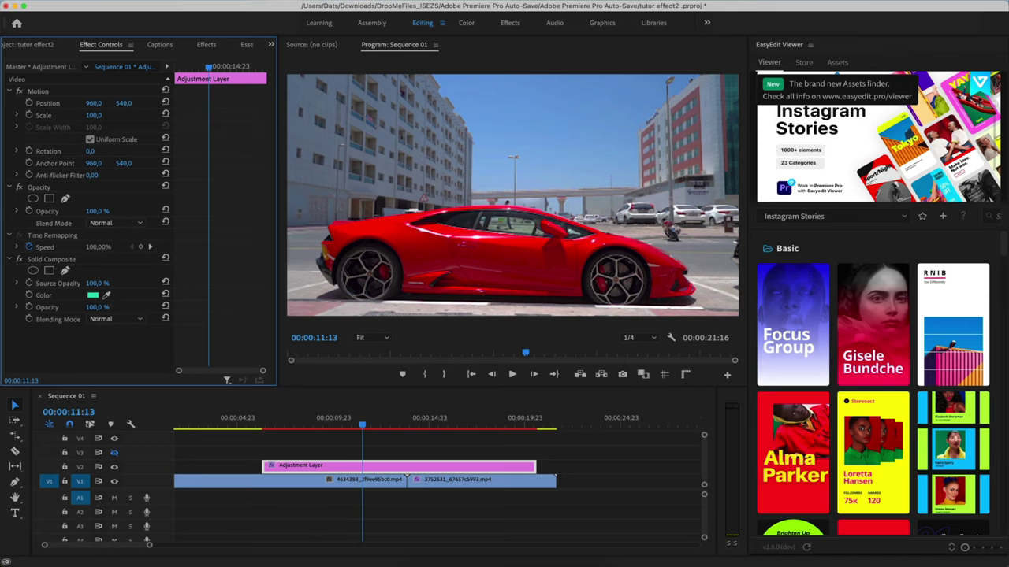
Set the tint to Add blending with 69% source opacity and 20% opacity.
mouse_move(96, 283)
mouse_down()
mouse_move(79, 283)
mouse_move(142, 283)
mouse_up()
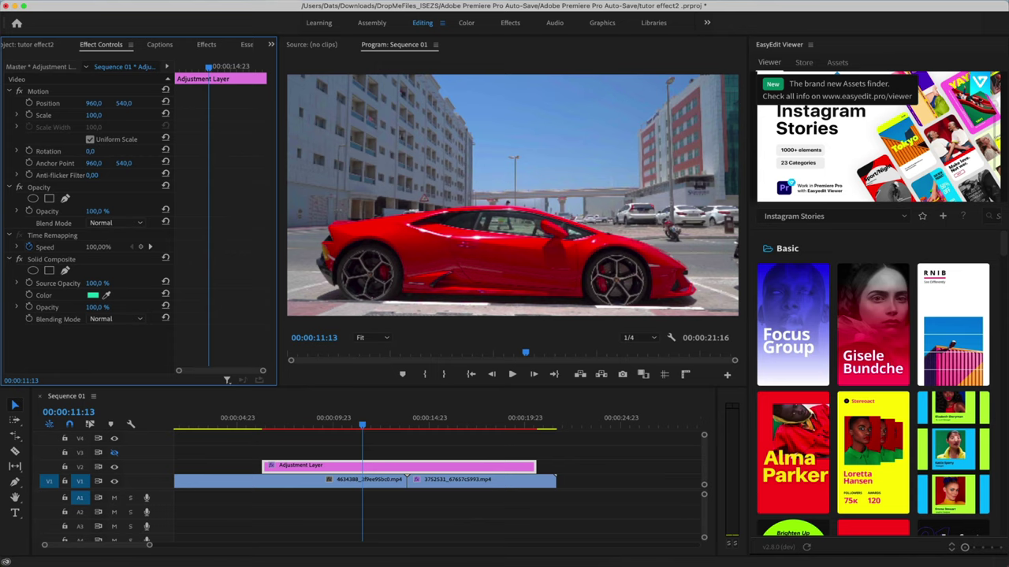
click(132, 319)
click(122, 349)
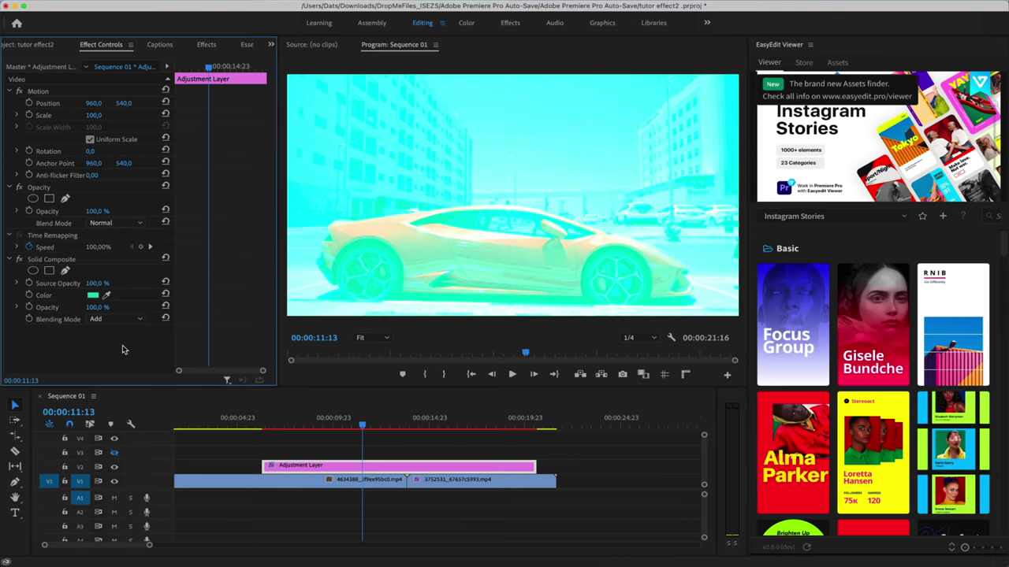
mouse_move(98, 283)
mouse_down()
mouse_move(75, 307)
mouse_move(99, 306)
mouse_move(79, 283)
mouse_move(102, 283)
mouse_up()
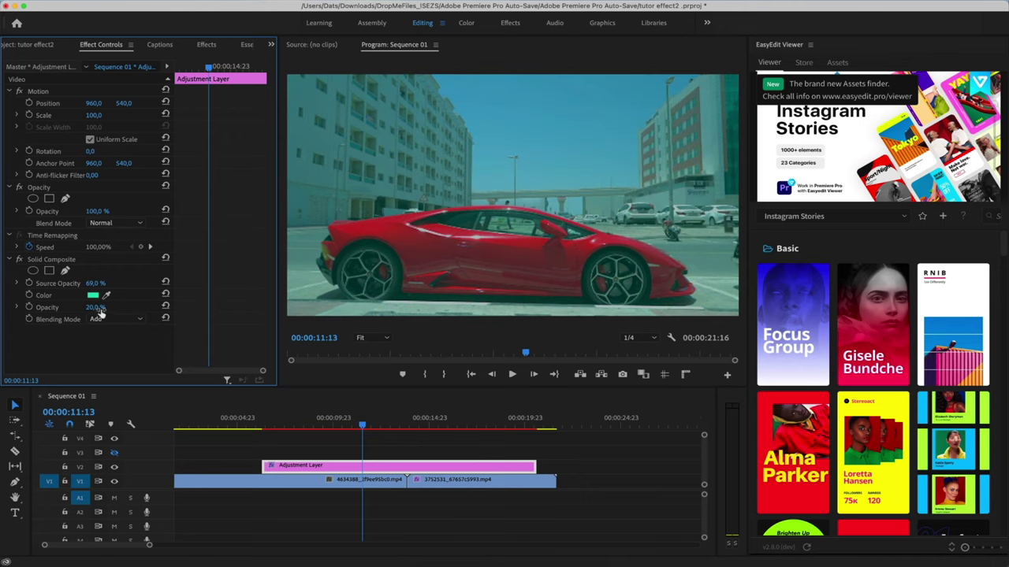
click(93, 295)
Change the tint to purple in Screen blending mode at 27% opacity.
click(247, 410)
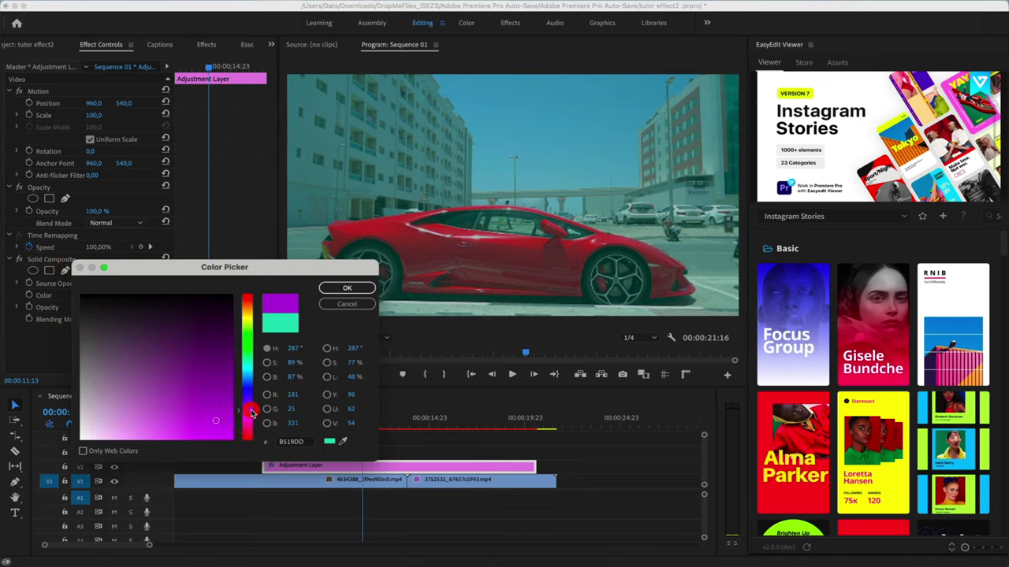
click(204, 377)
click(347, 287)
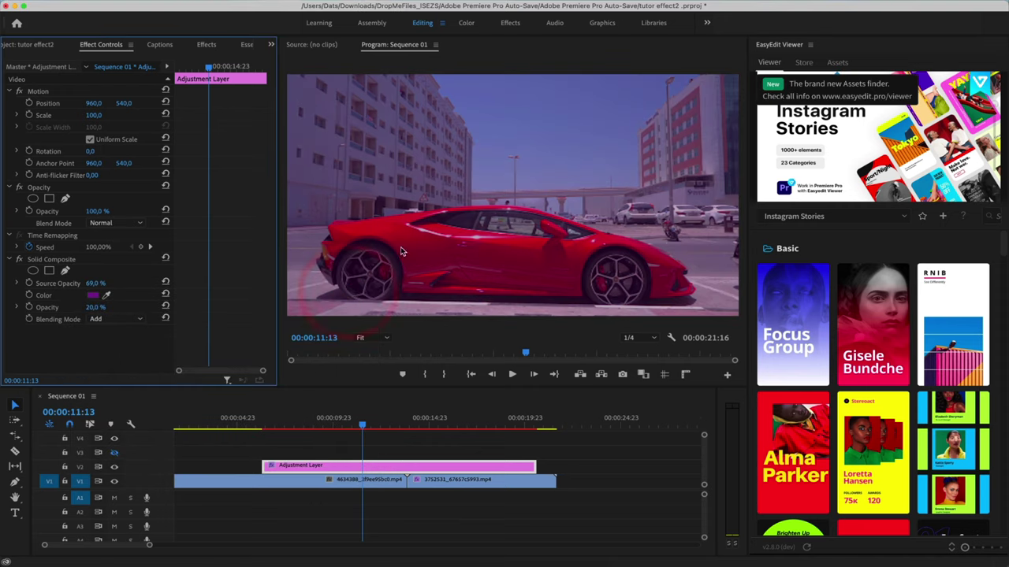
click(136, 321)
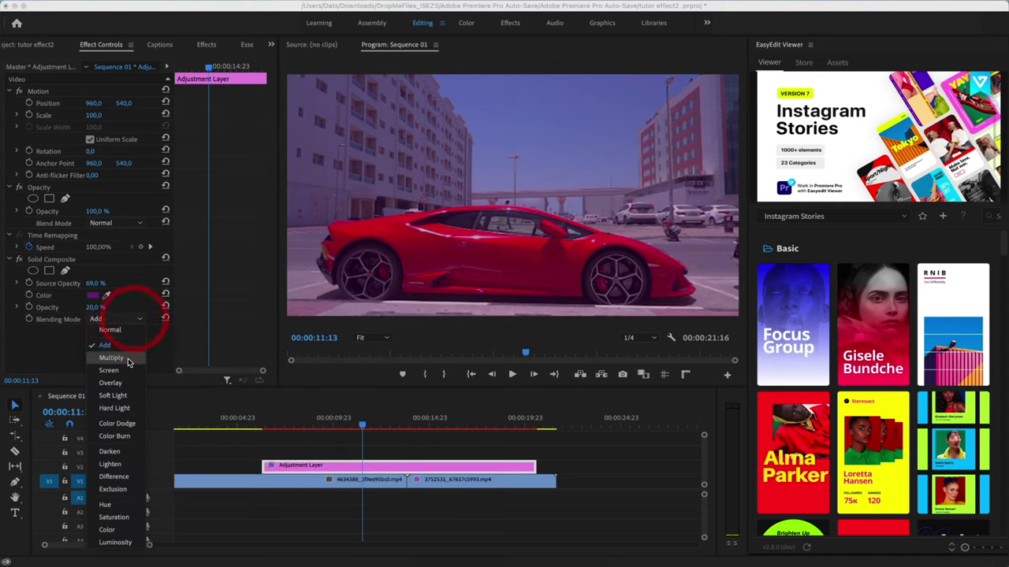
click(126, 355)
mouse_move(94, 306)
mouse_down()
mouse_move(105, 292)
mouse_move(89, 315)
mouse_move(71, 306)
mouse_up()
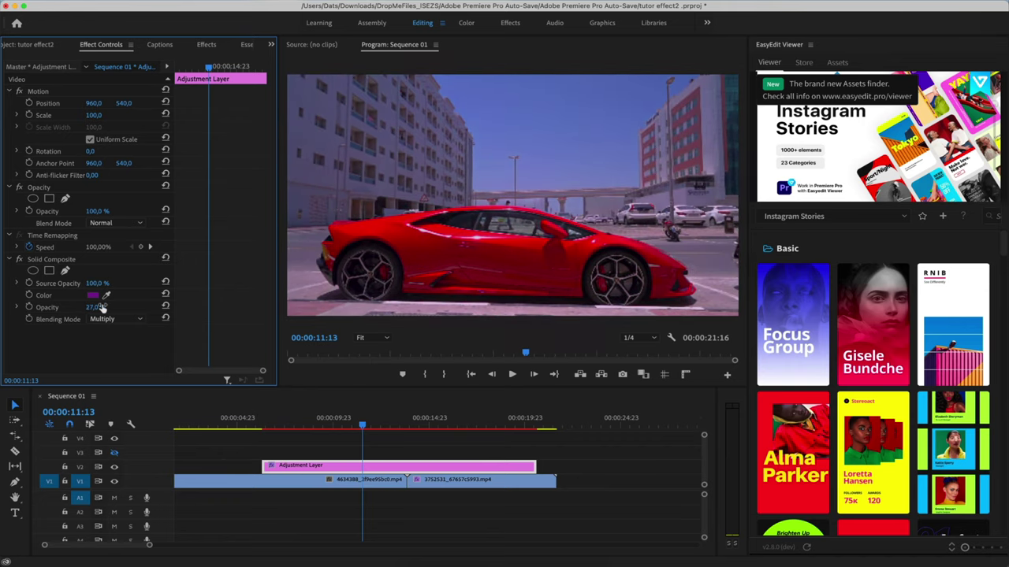
click(113, 320)
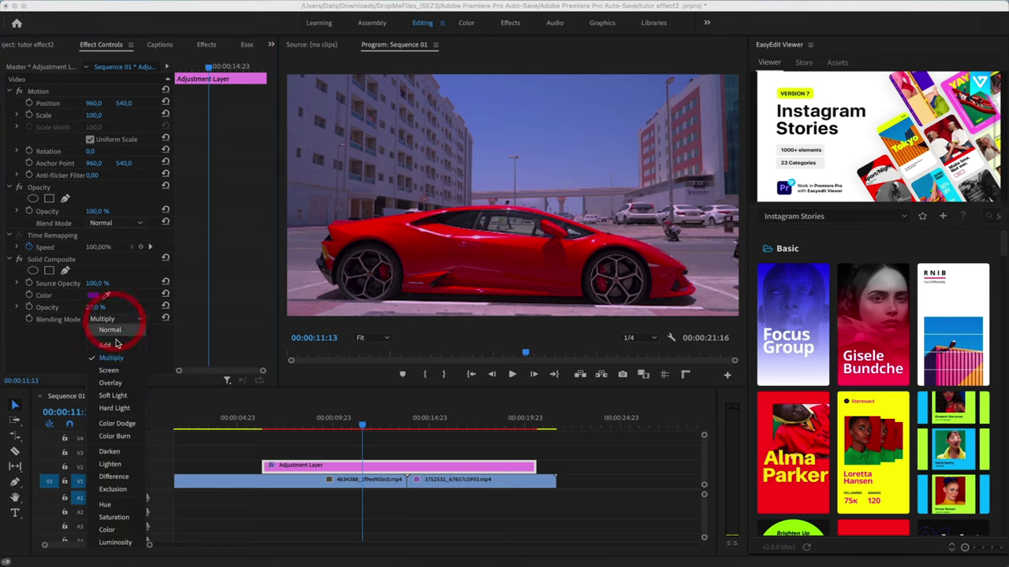
click(119, 368)
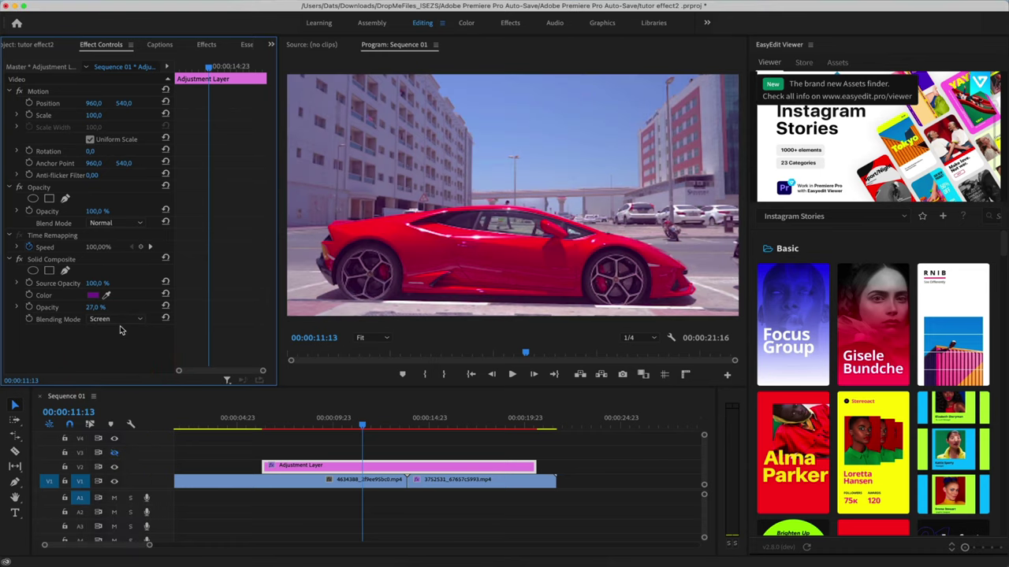
Start a freeform pen mask with points around the car's front and underside.
click(63, 273)
click(322, 248)
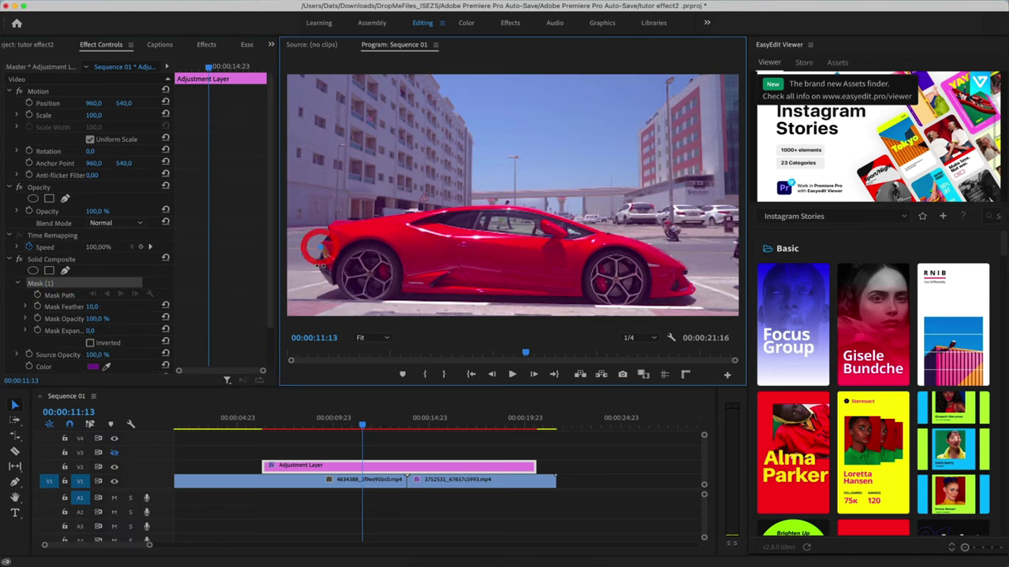
click(318, 269)
click(344, 292)
click(415, 303)
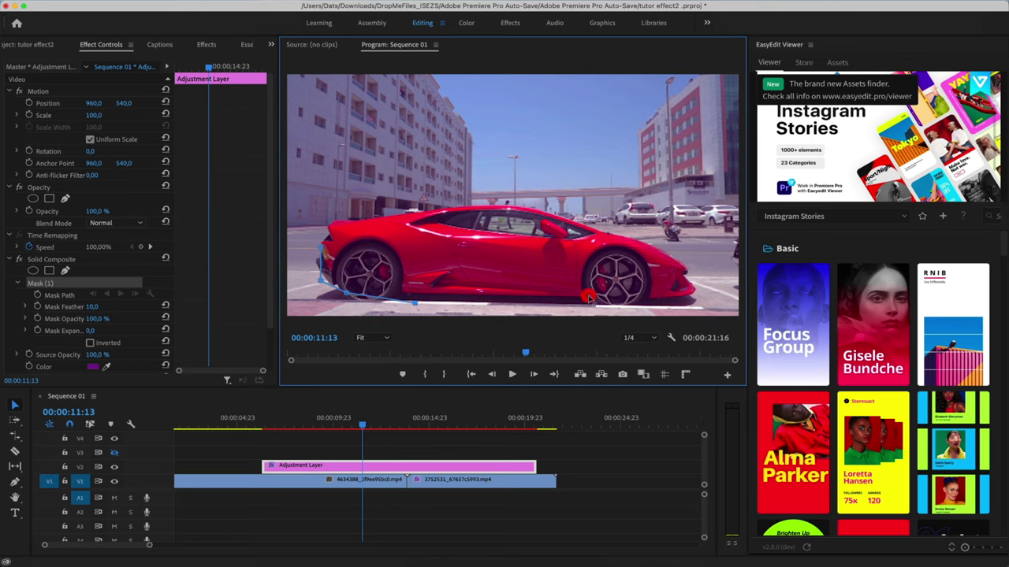
Finish the mask points along the car's underside, rear and roofline, and close the outline.
click(590, 296)
click(690, 290)
click(673, 256)
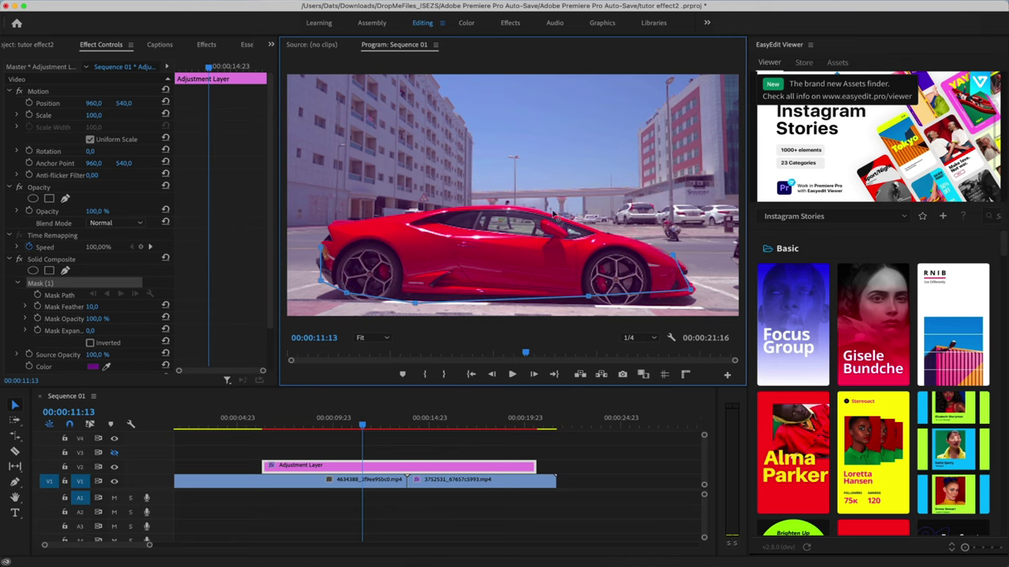
click(551, 211)
click(444, 208)
click(353, 207)
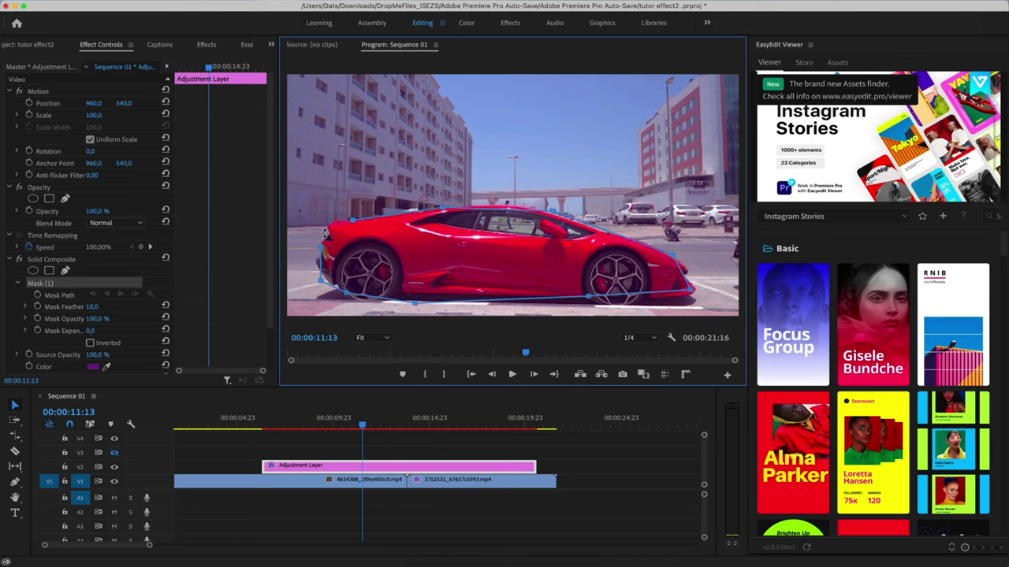
click(322, 248)
click(320, 239)
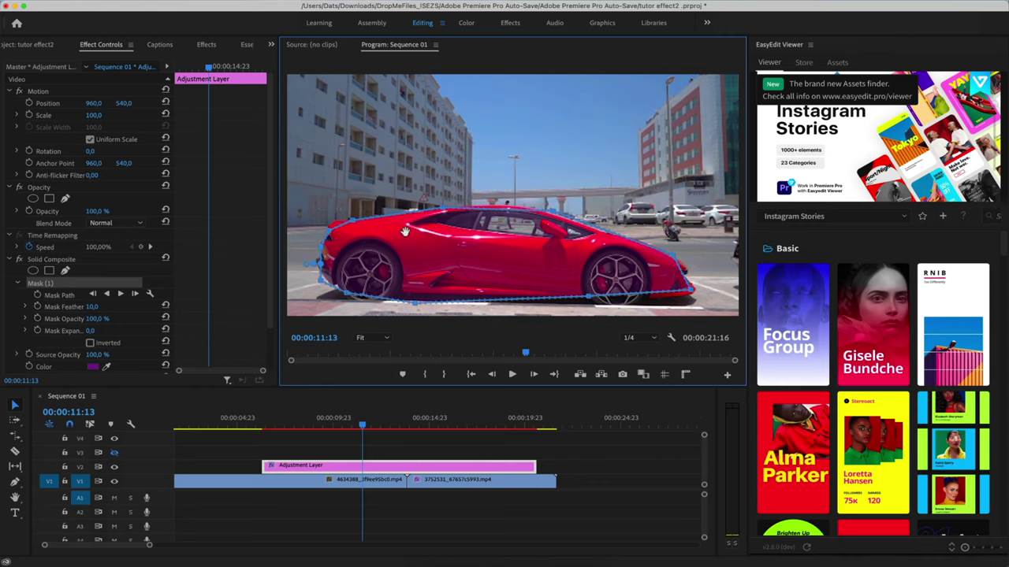
Invert the mask with 138 feather and preview playback from 00:00:08:17.
click(90, 344)
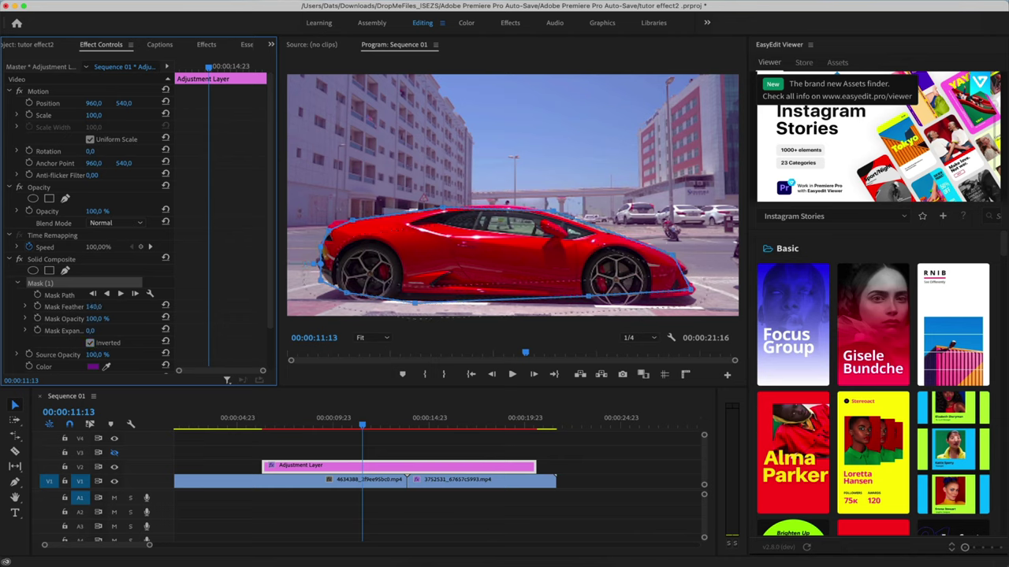
click(309, 424)
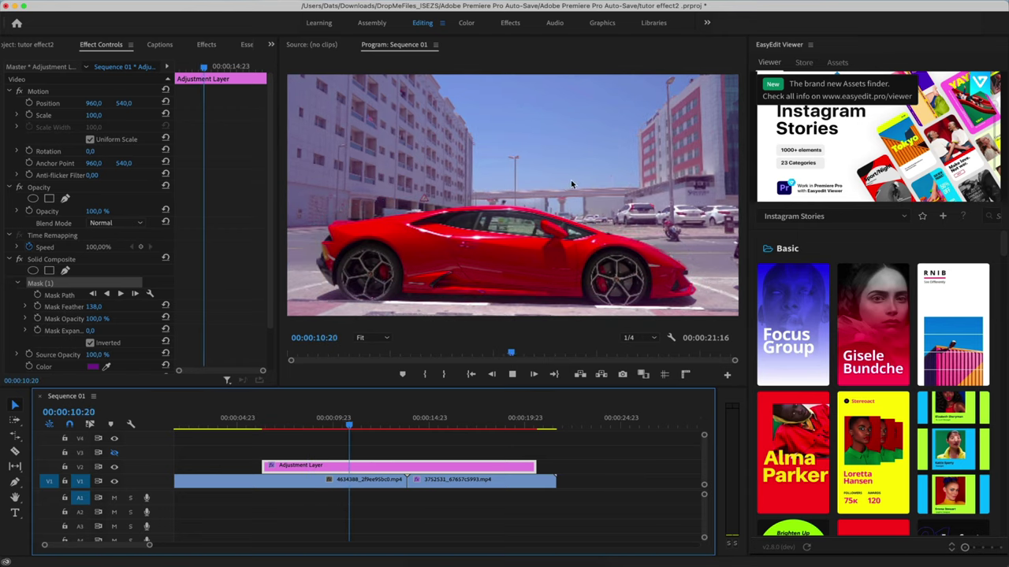
key(space)
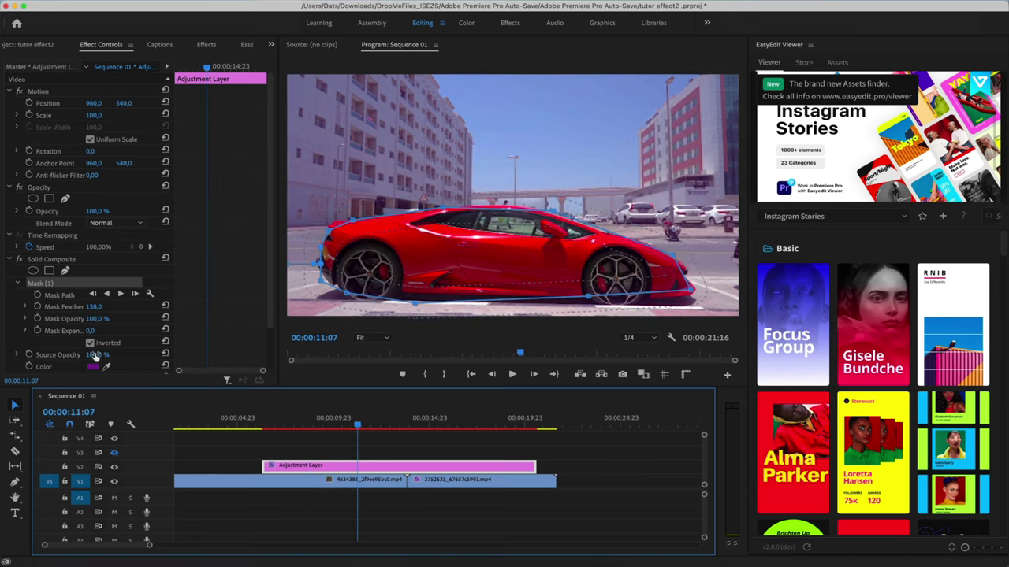
Delete Mask (1) from the tint, then set Normal blending, 100% opacity and 46% source opacity.
right_click(49, 290)
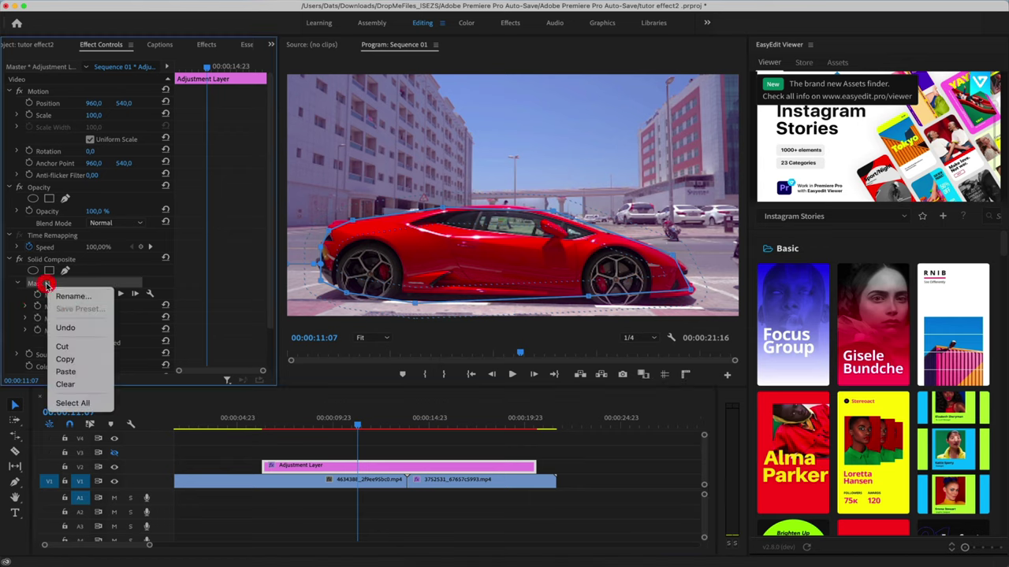
click(77, 348)
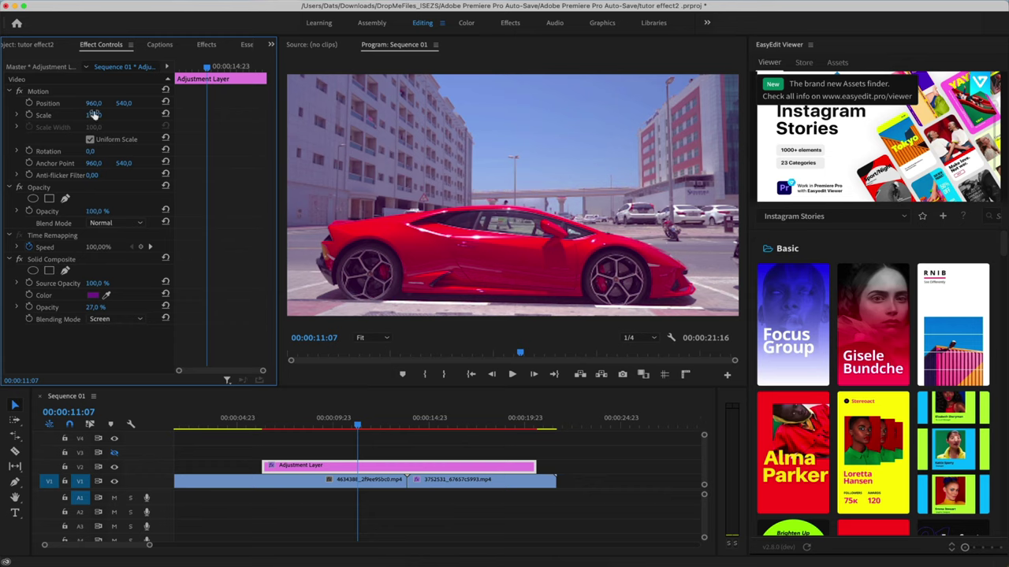
drag(101, 115, 55, 115)
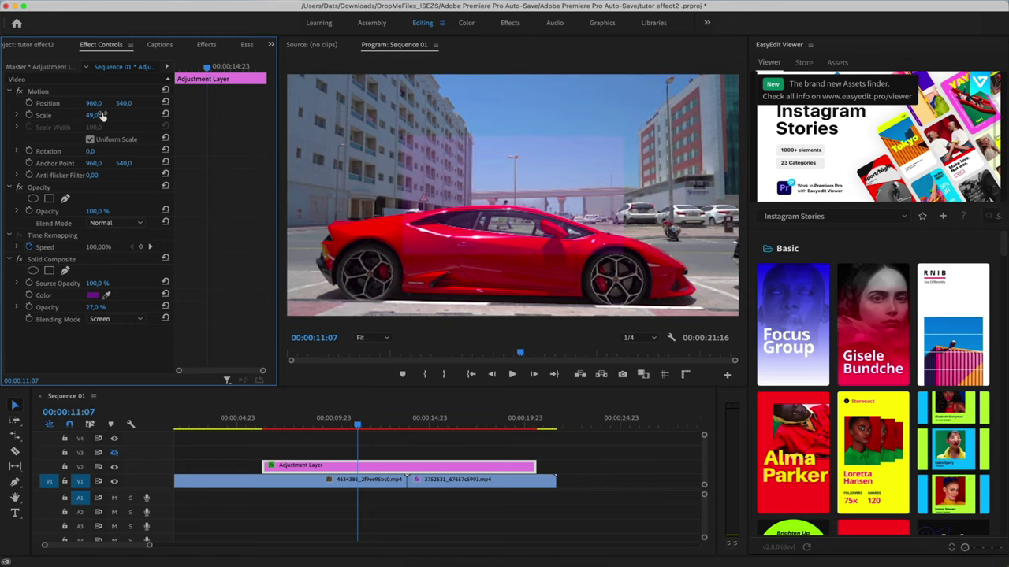
click(112, 317)
click(118, 331)
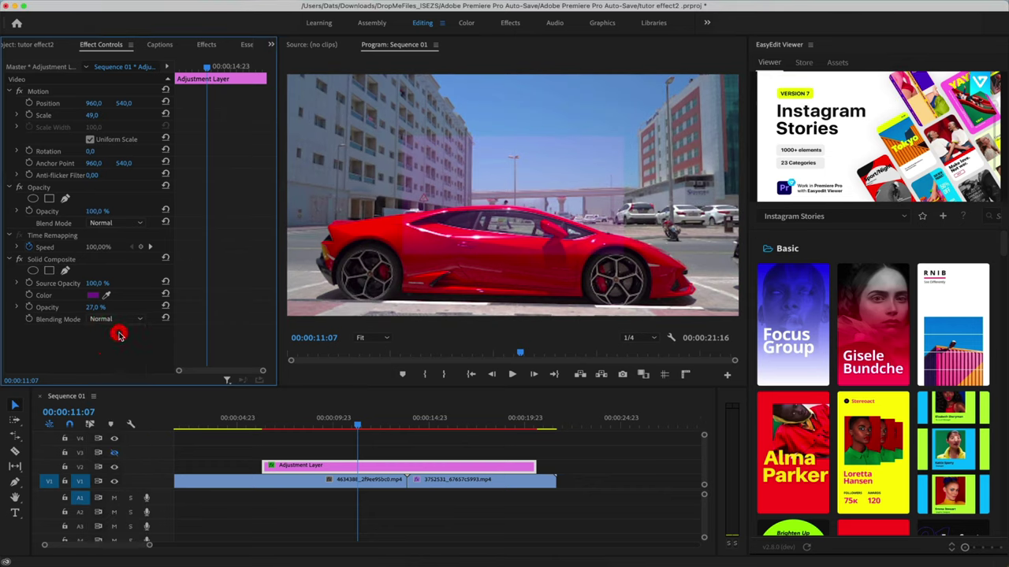
mouse_move(96, 307)
mouse_down()
mouse_move(134, 307)
mouse_move(71, 283)
mouse_move(101, 284)
mouse_up()
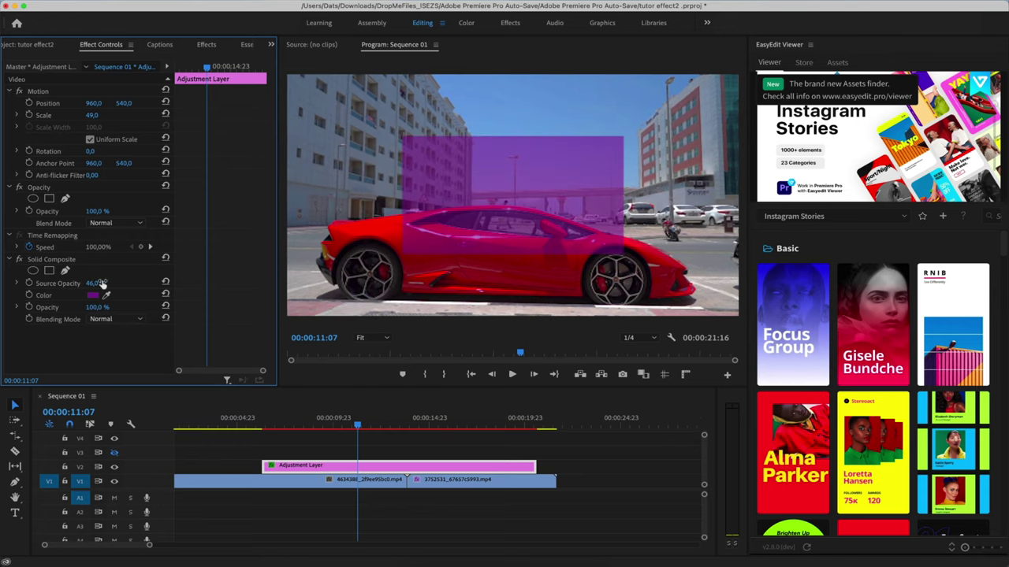
Scale the purple solid to 59, rotate it 89° and move it to position 1962, 527.
drag(93, 115, 101, 115)
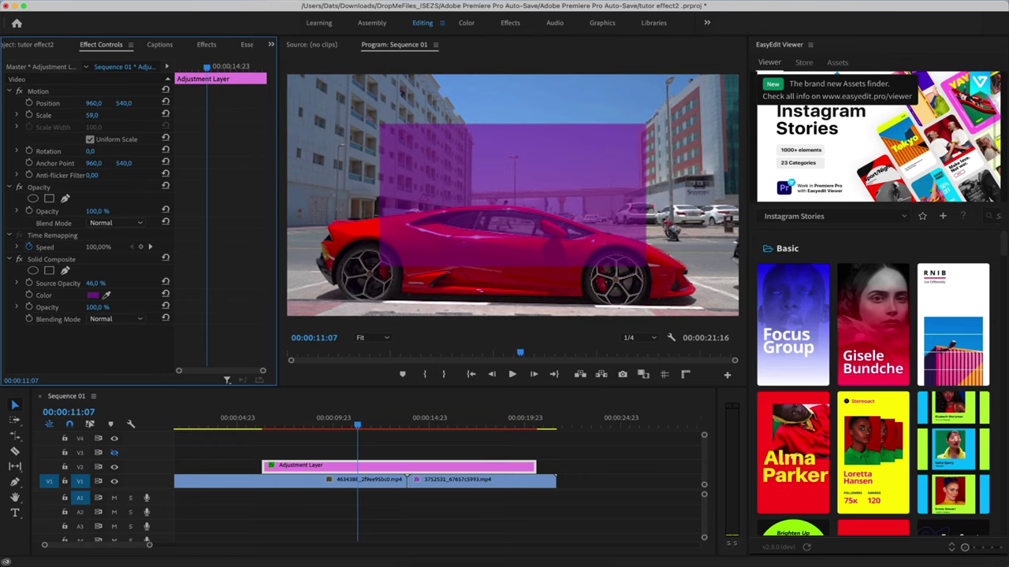
mouse_move(90, 150)
mouse_down()
mouse_move(126, 151)
mouse_move(100, 151)
mouse_up()
mouse_move(123, 103)
mouse_down()
mouse_move(79, 103)
mouse_move(158, 103)
mouse_up()
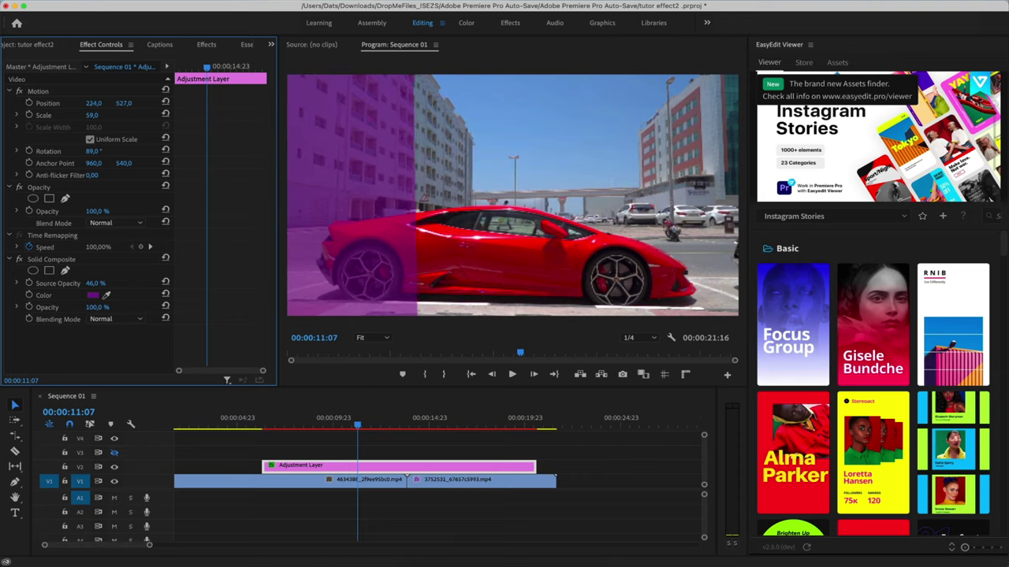
drag(95, 103, 98, 104)
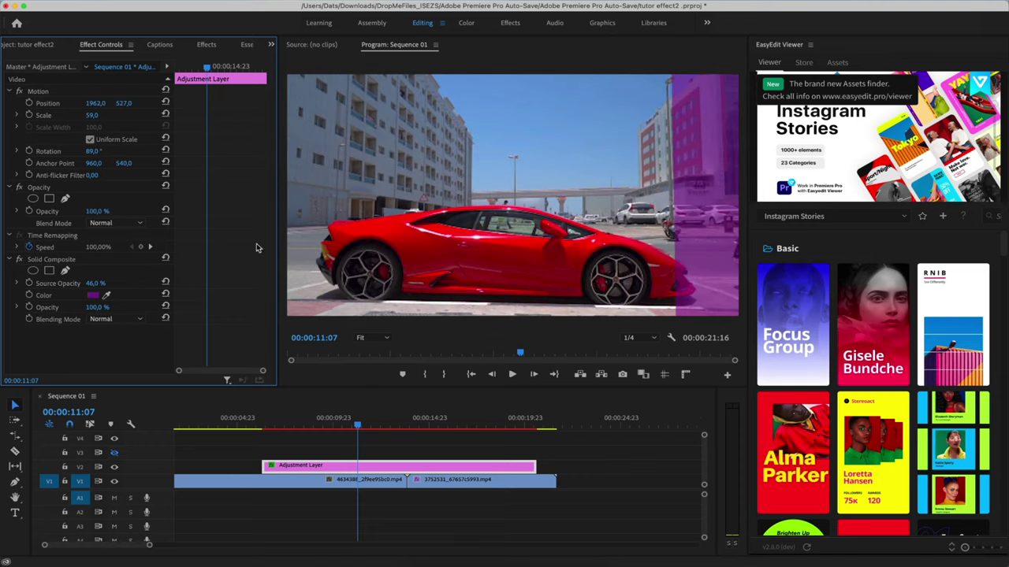
Split the adjustment layer and give the second piece 100% source opacity and centred 960, 540 position.
key(c)
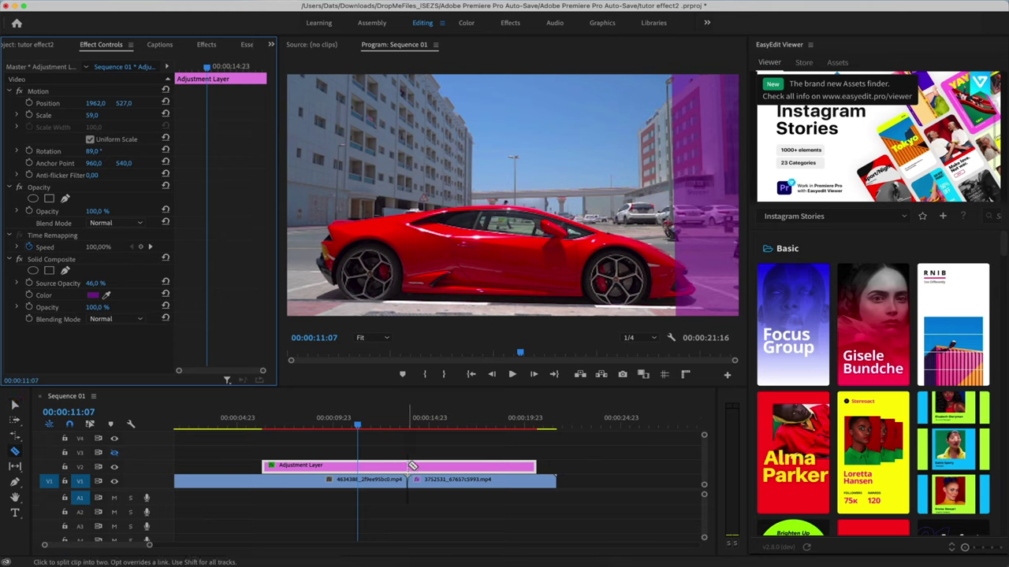
click(409, 466)
key(v)
click(446, 465)
click(436, 423)
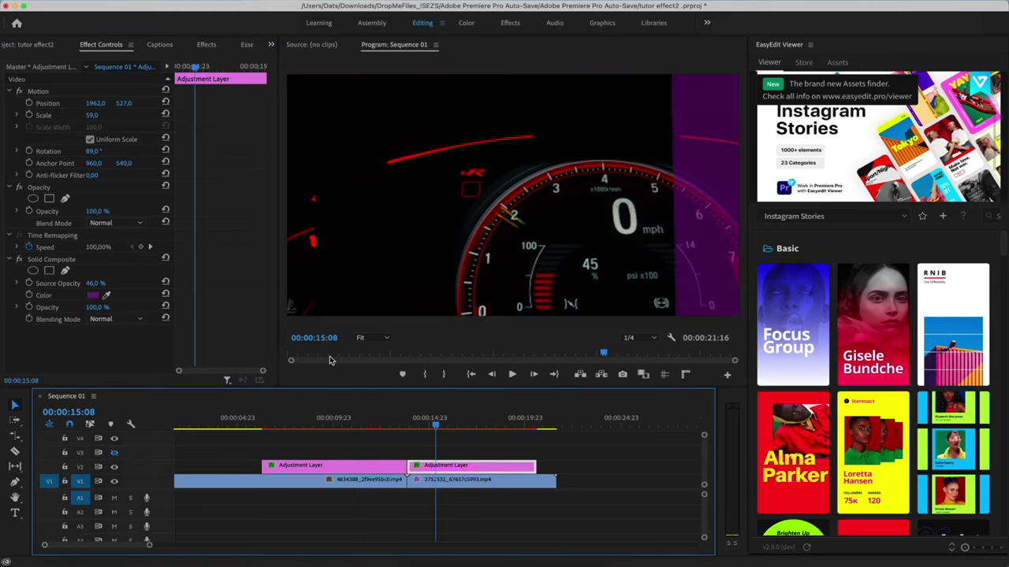
drag(93, 285, 105, 297)
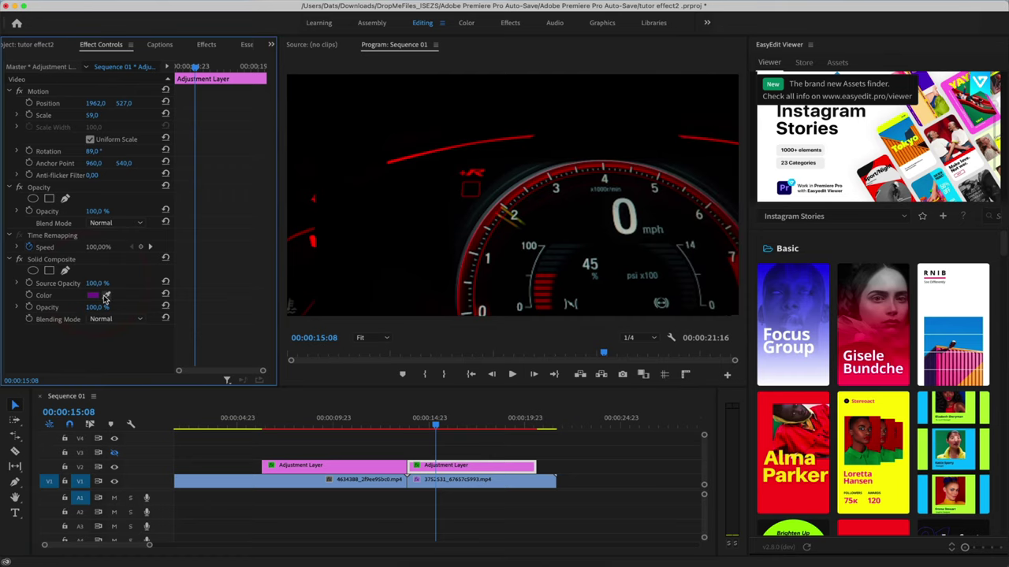
click(165, 103)
Change the Solid Composite colour to a bright green.
click(423, 423)
click(93, 295)
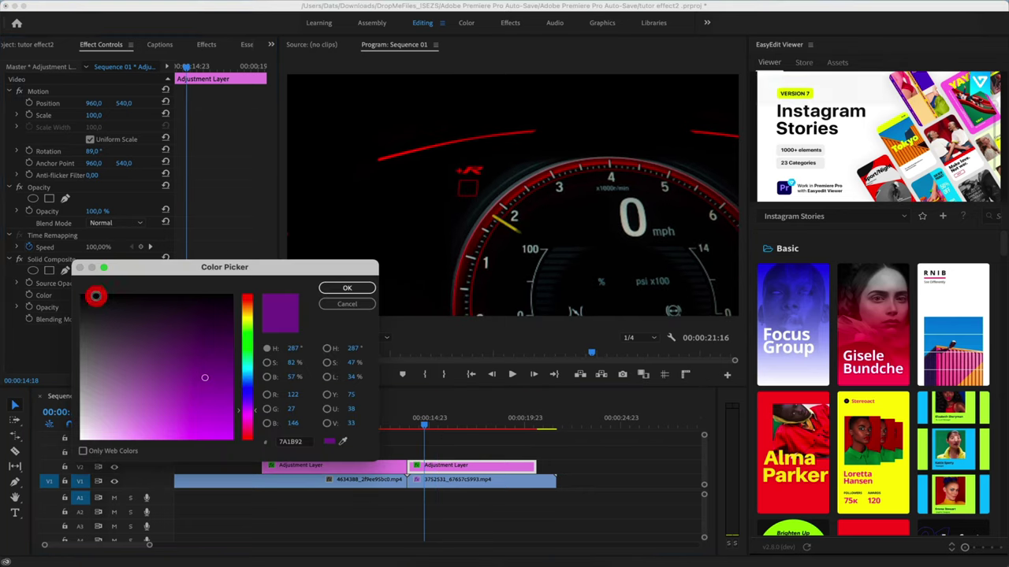
drag(246, 351, 246, 341)
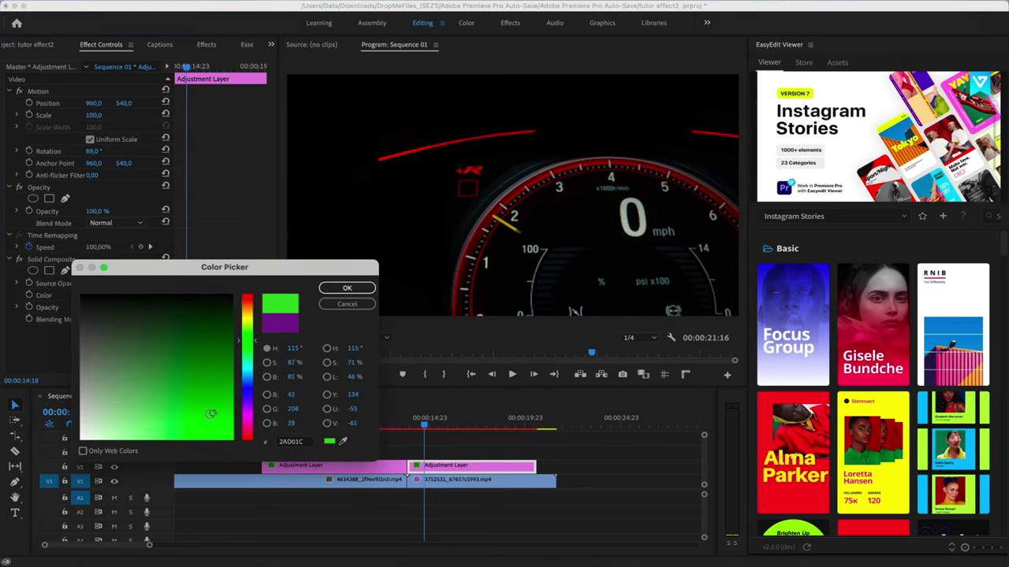
click(203, 419)
click(359, 289)
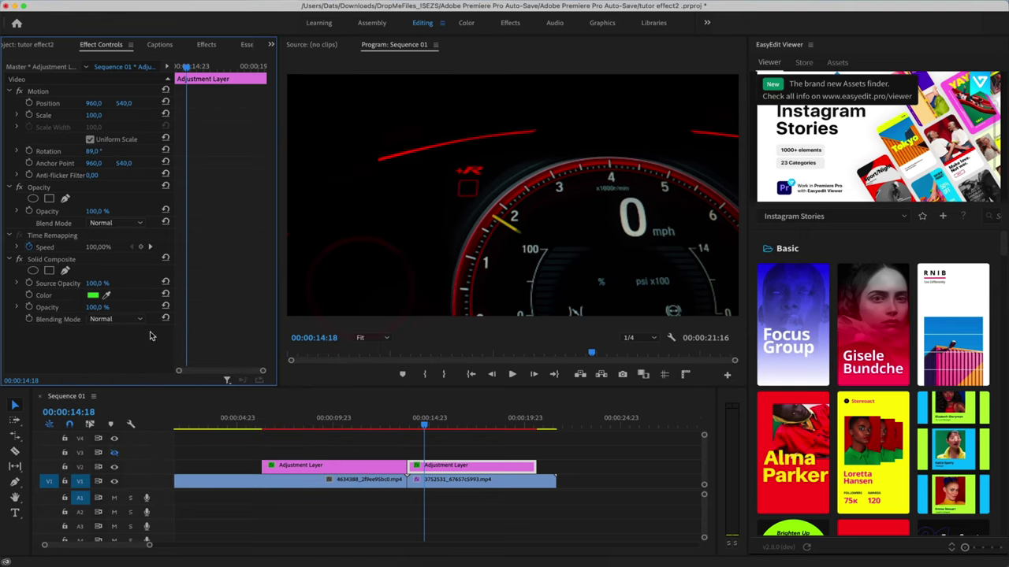
Lower the solid's source opacity to 86% and scale the adjustment layer to 271.
drag(96, 283, 83, 283)
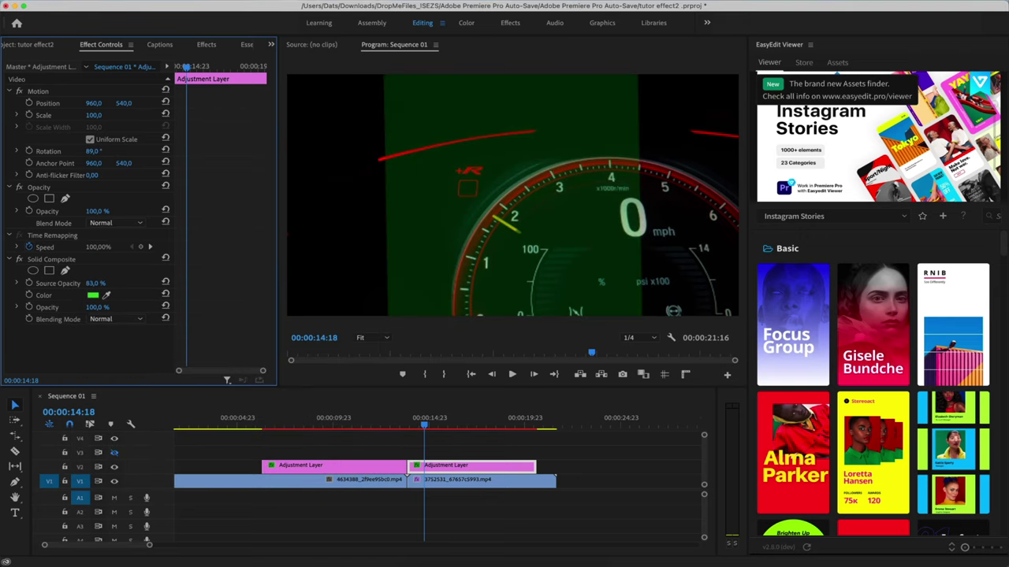
drag(95, 115, 240, 115)
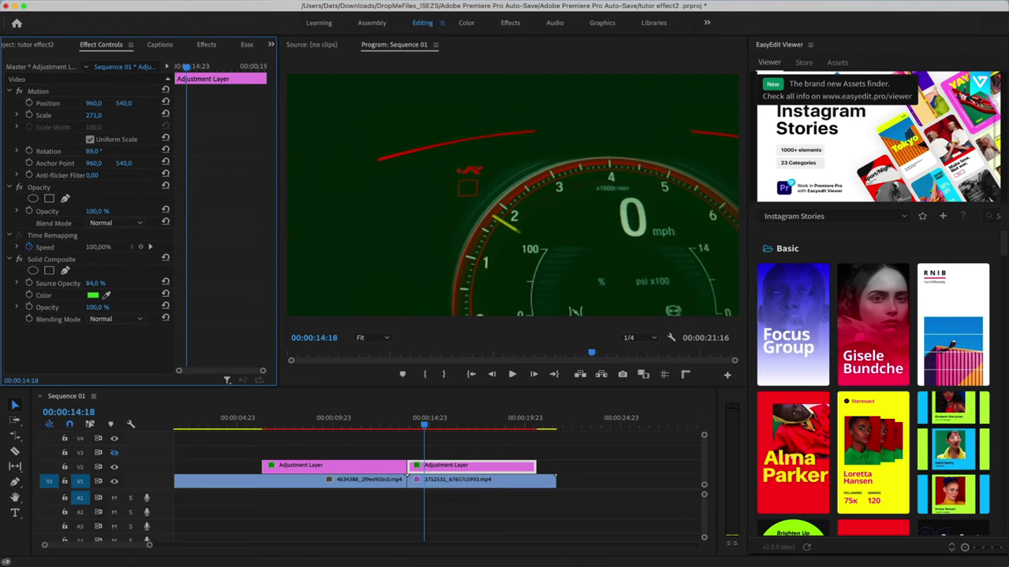
click(118, 320)
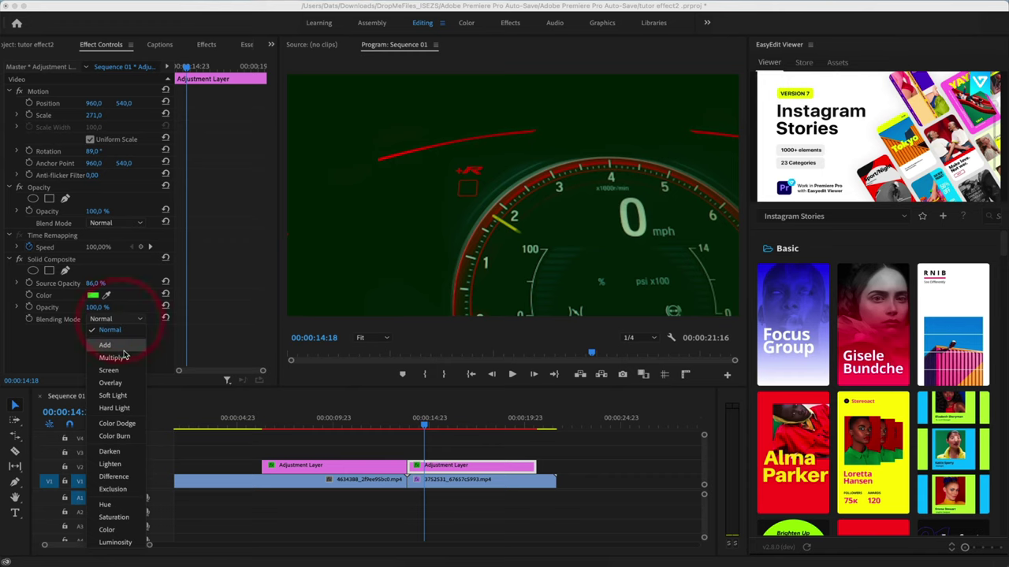
Try Add blending, then settle on Multiply for the green solid at about 63% opacity.
click(123, 350)
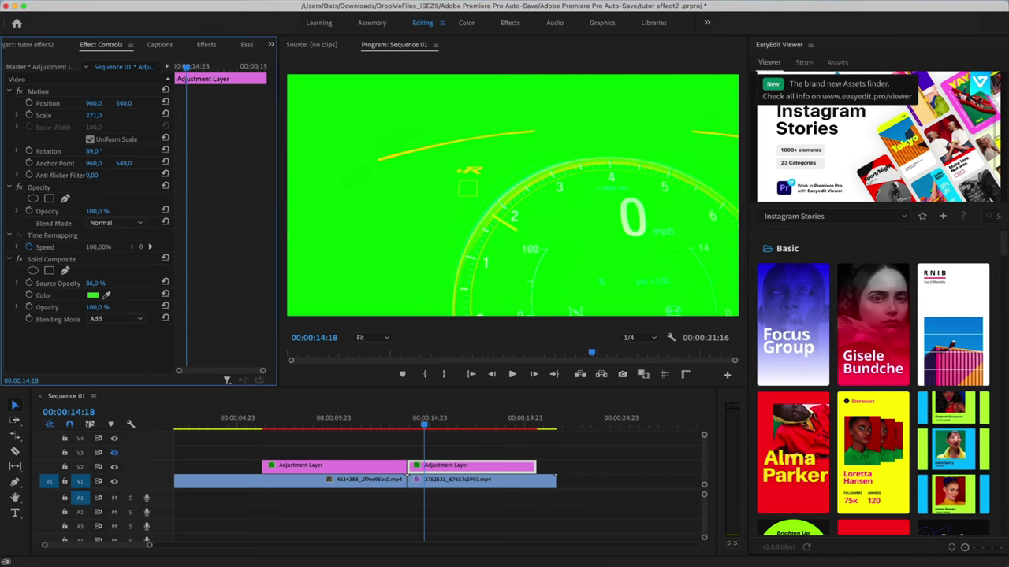
mouse_move(95, 283)
mouse_down()
mouse_move(111, 283)
mouse_move(47, 307)
mouse_up()
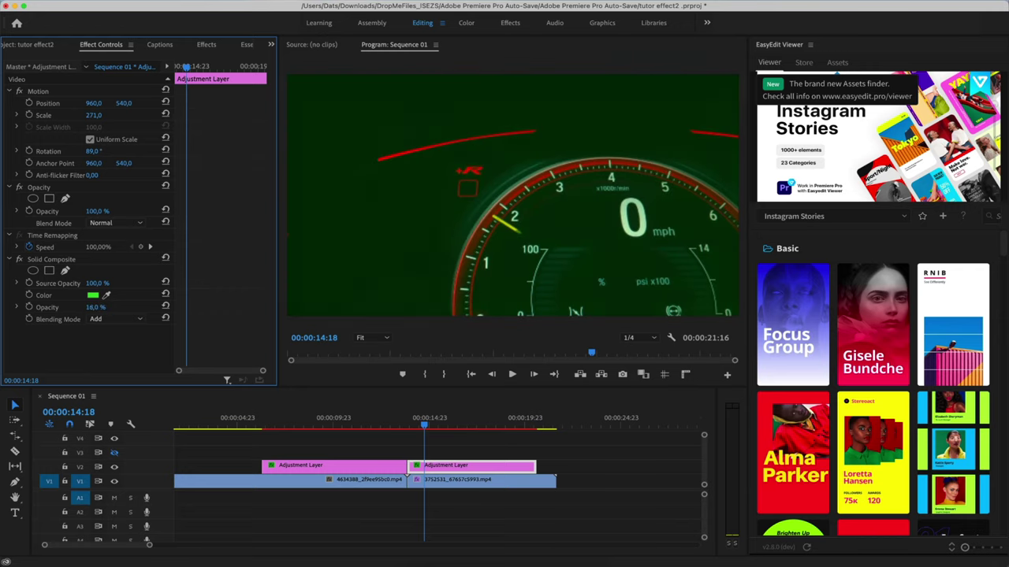
click(126, 320)
click(128, 357)
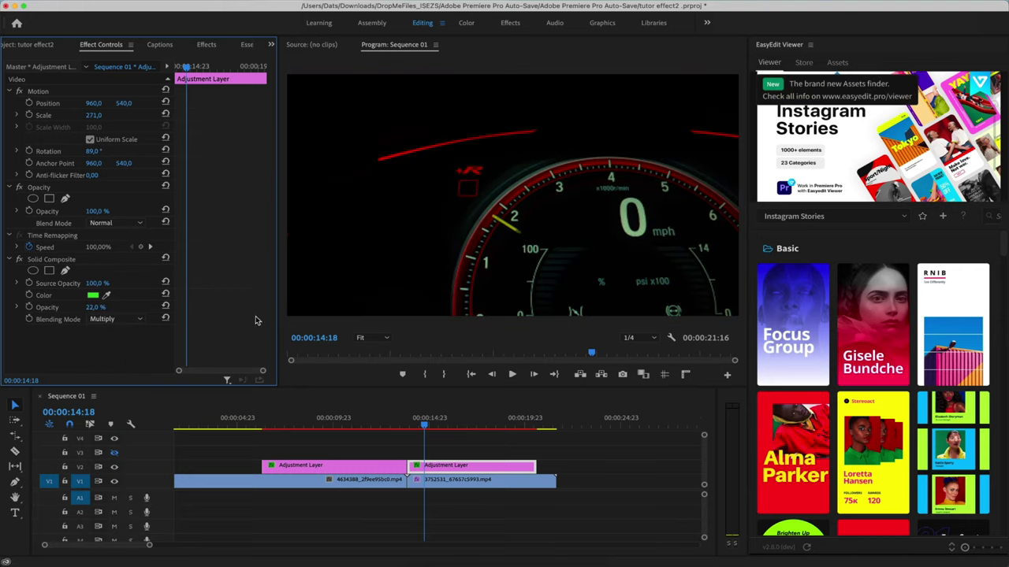
mouse_move(96, 306)
mouse_down()
mouse_move(131, 307)
mouse_move(103, 308)
mouse_move(94, 282)
mouse_up()
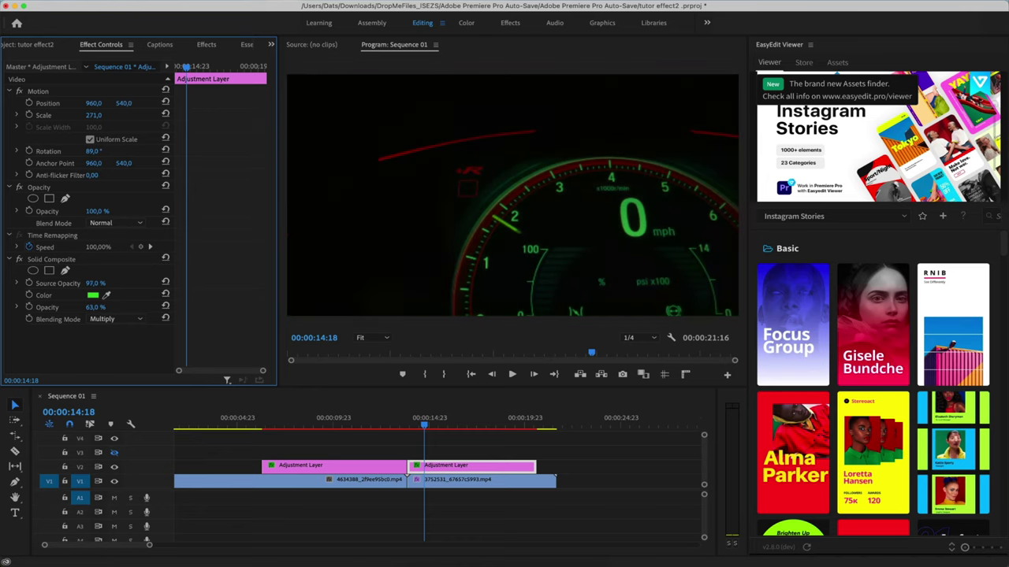
Play the sequence to preview the green tint, then switch the Solid Composite off to compare.
click(423, 426)
key(space)
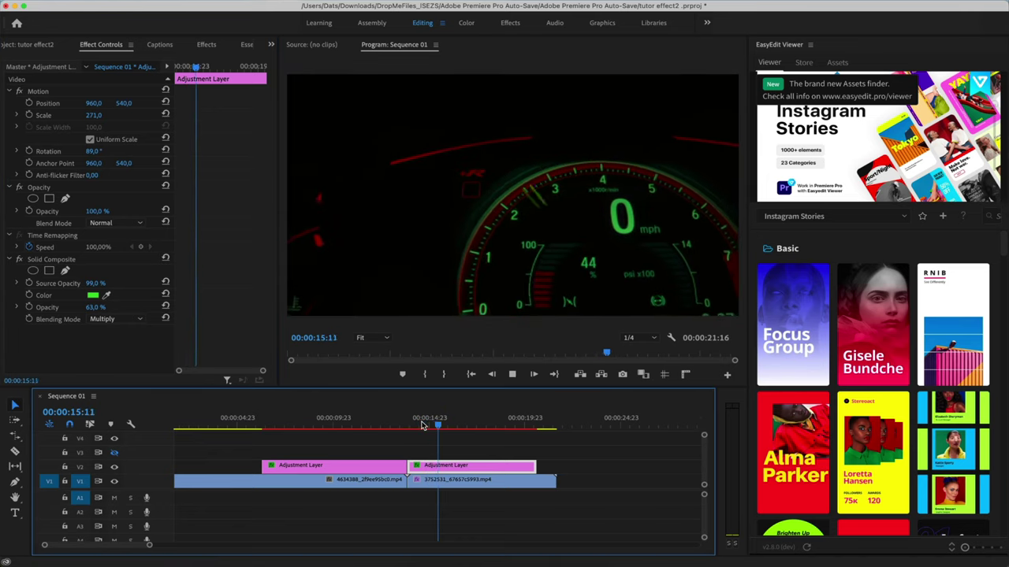
click(22, 262)
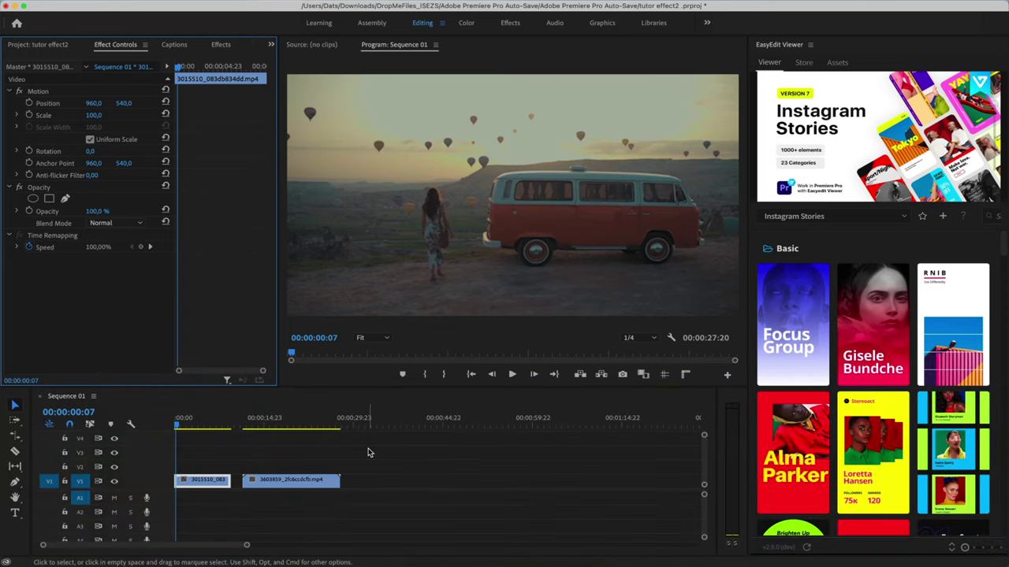
Search the effects for 'chan' and drag Change to Color onto both clips on V1.
click(222, 45)
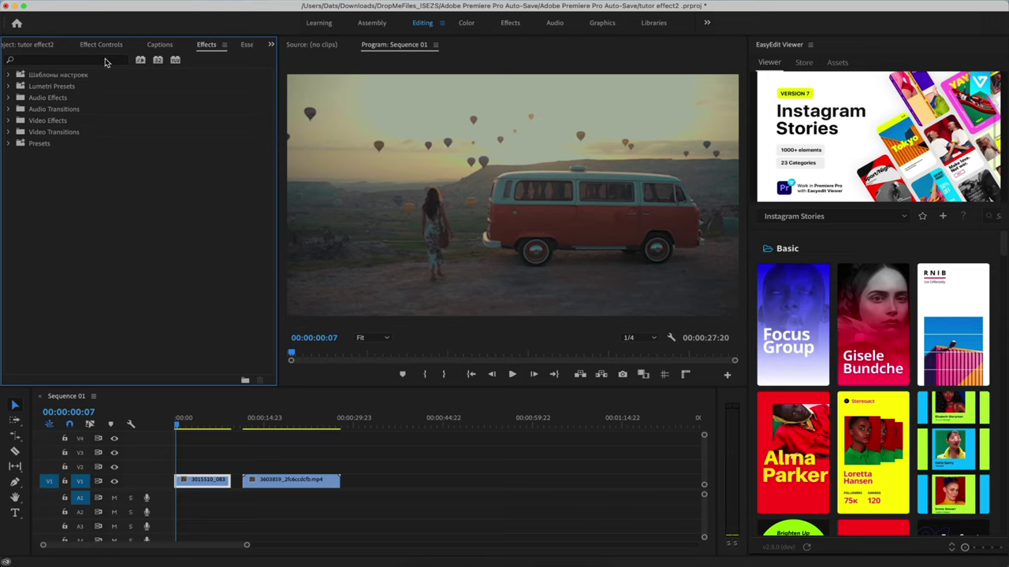
click(105, 59)
text(chan)
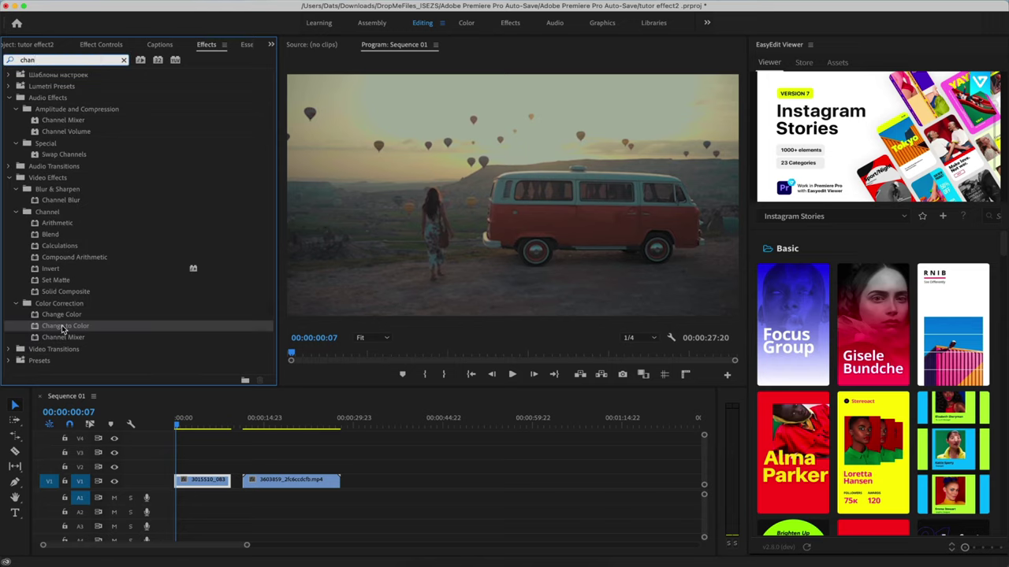
drag(63, 329, 213, 479)
click(260, 482)
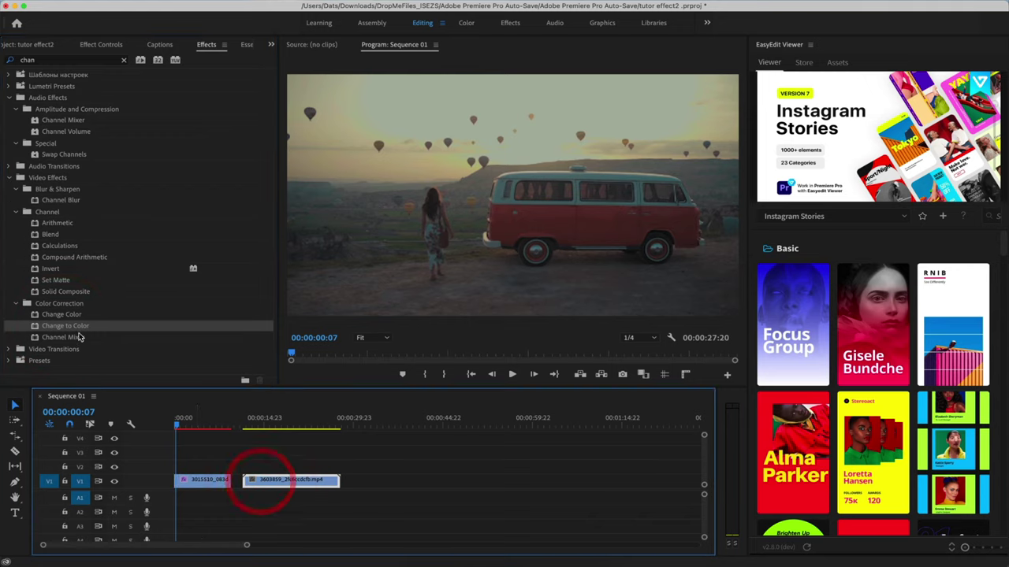
drag(65, 326, 289, 480)
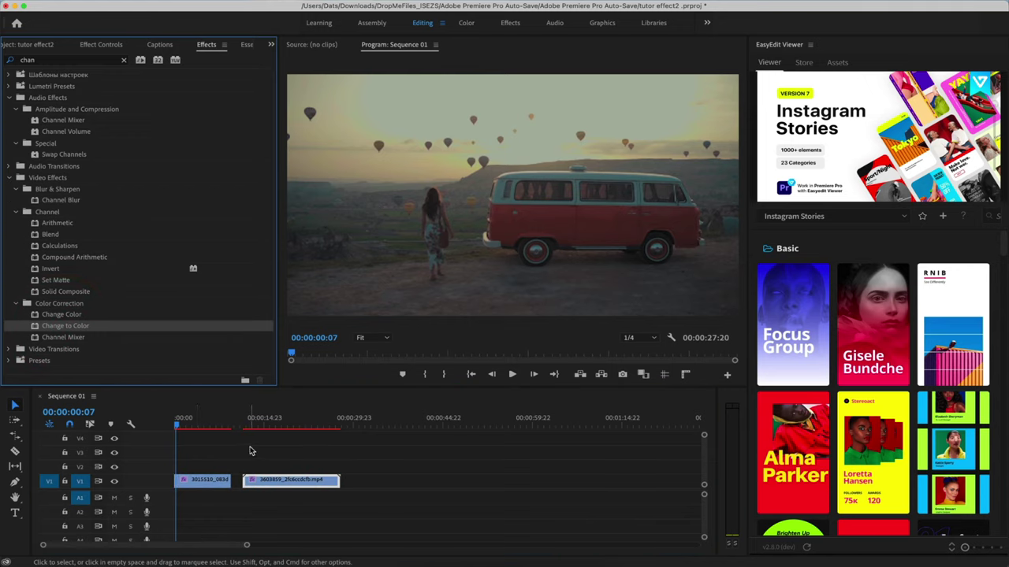
Select the van clip and eyedrop its red paint as Change to Color's From colour.
click(101, 44)
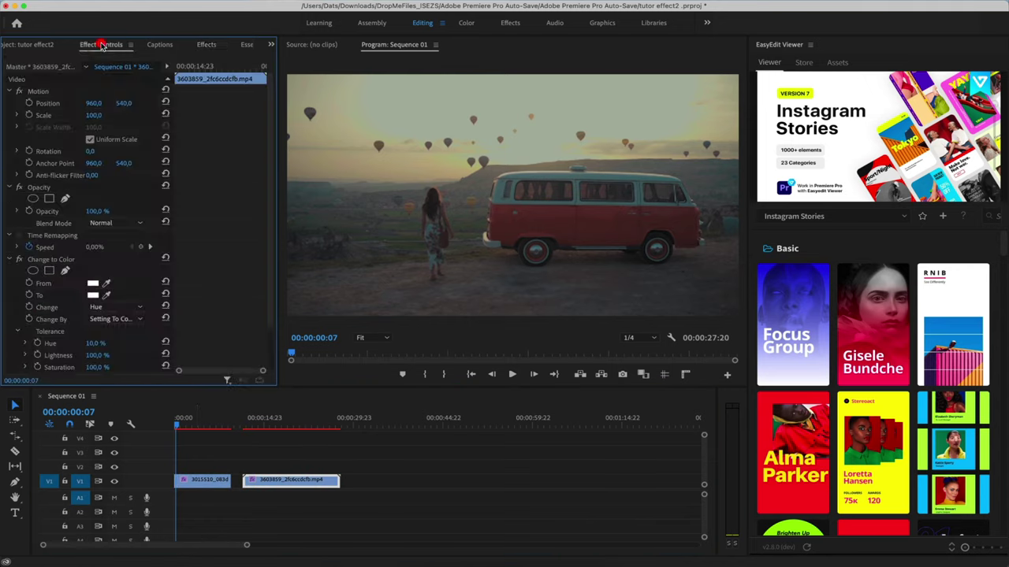
click(208, 484)
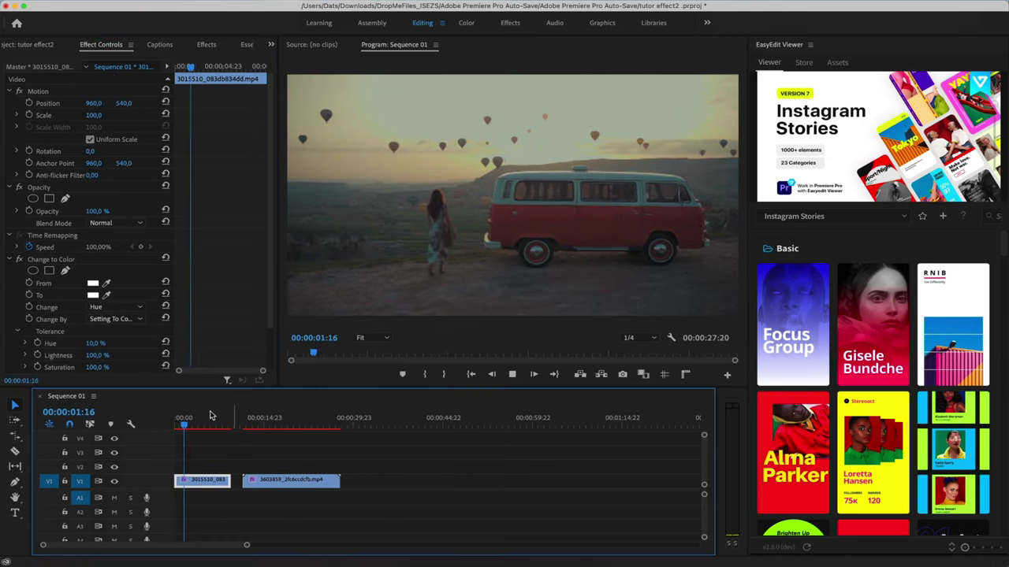
mouse_move(192, 428)
mouse_down()
mouse_move(227, 432)
mouse_move(178, 439)
mouse_up()
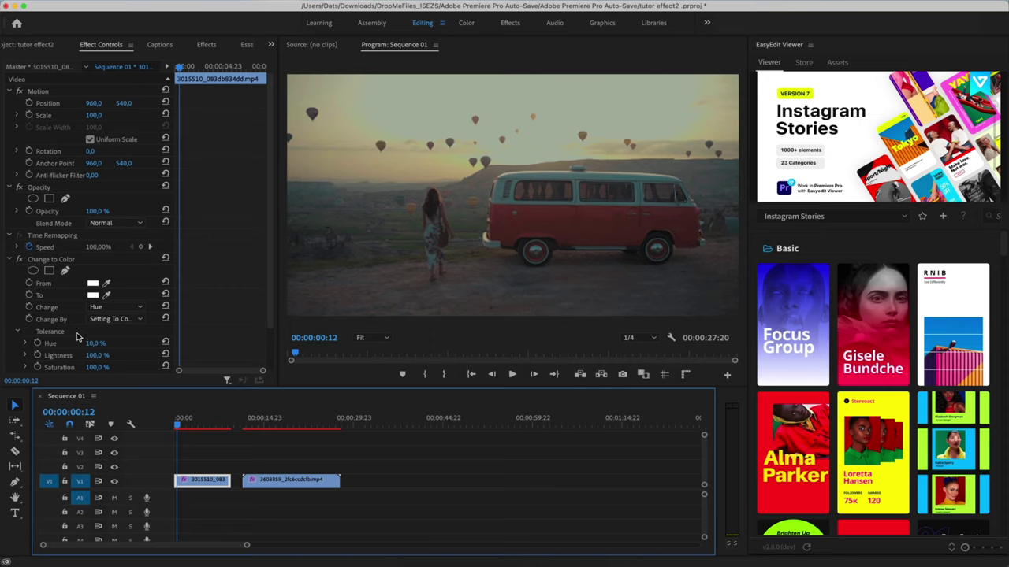
scroll(77, 337, down, 3)
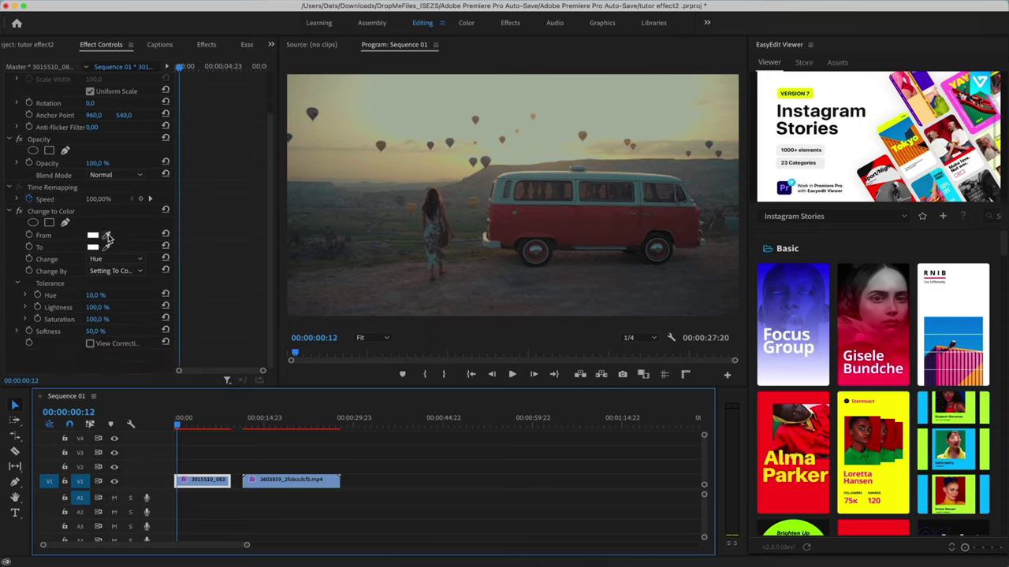
click(106, 236)
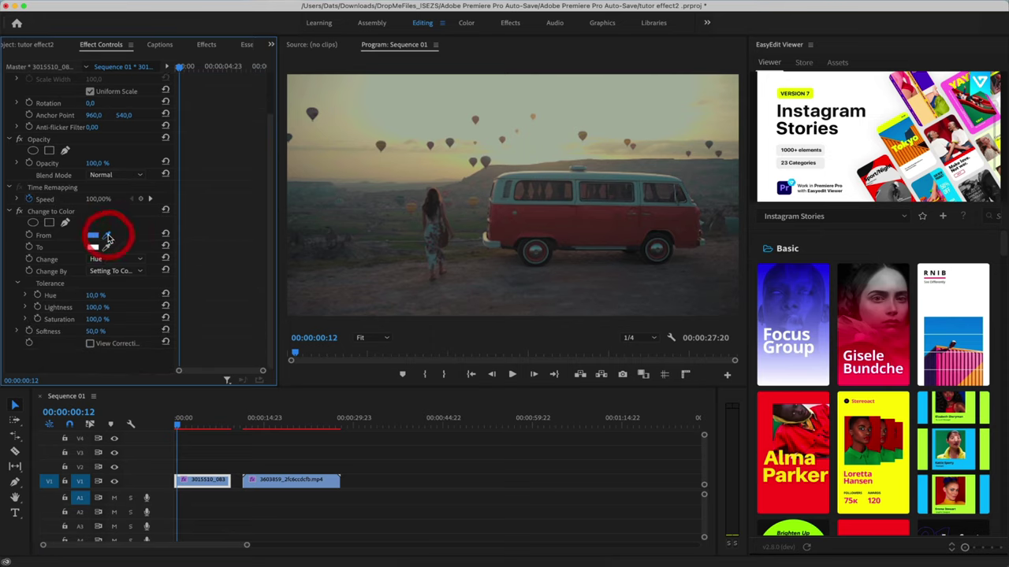
click(603, 210)
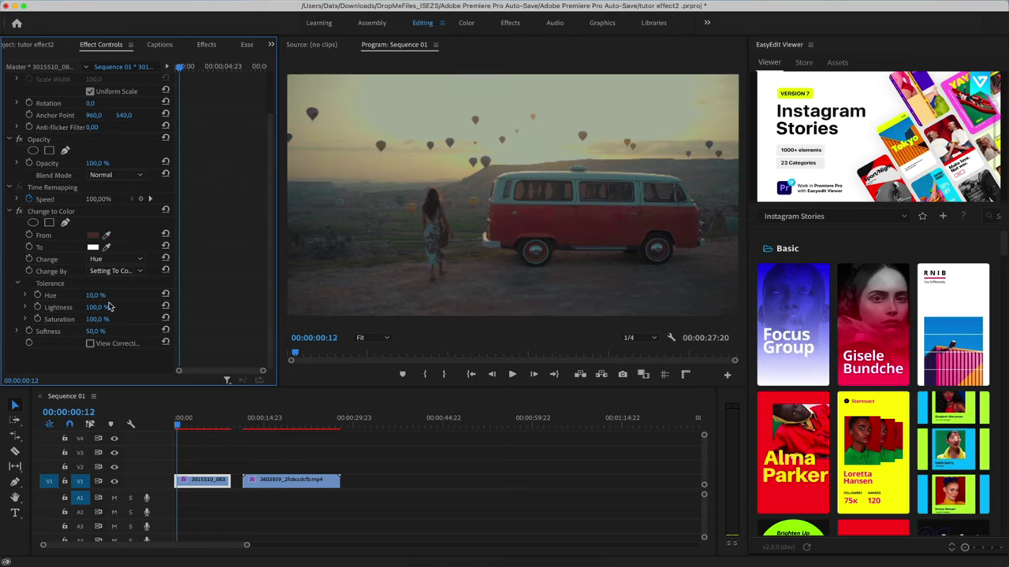
click(108, 249)
click(93, 247)
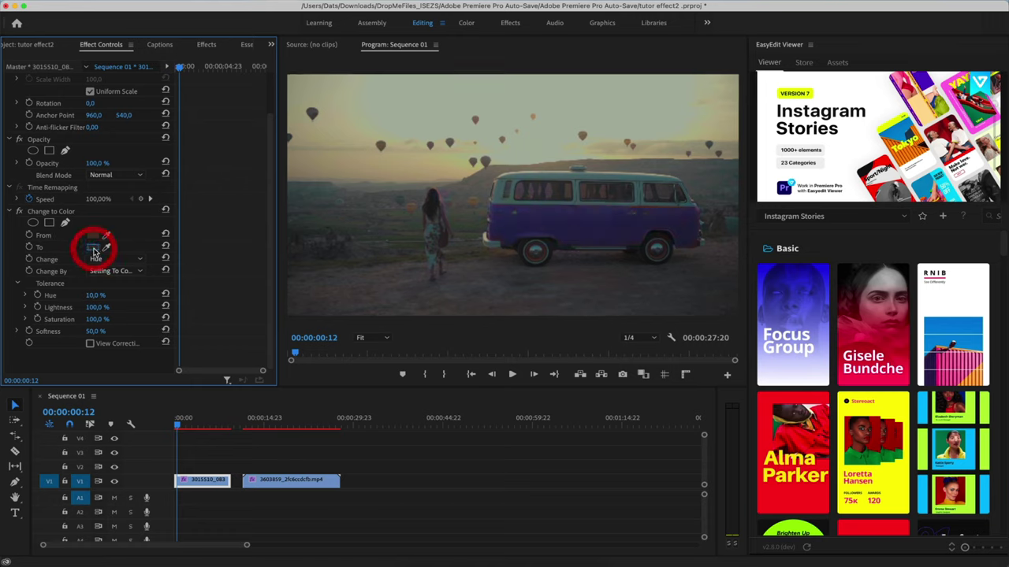
Set the Change to Color To colour to bright green.
click(250, 341)
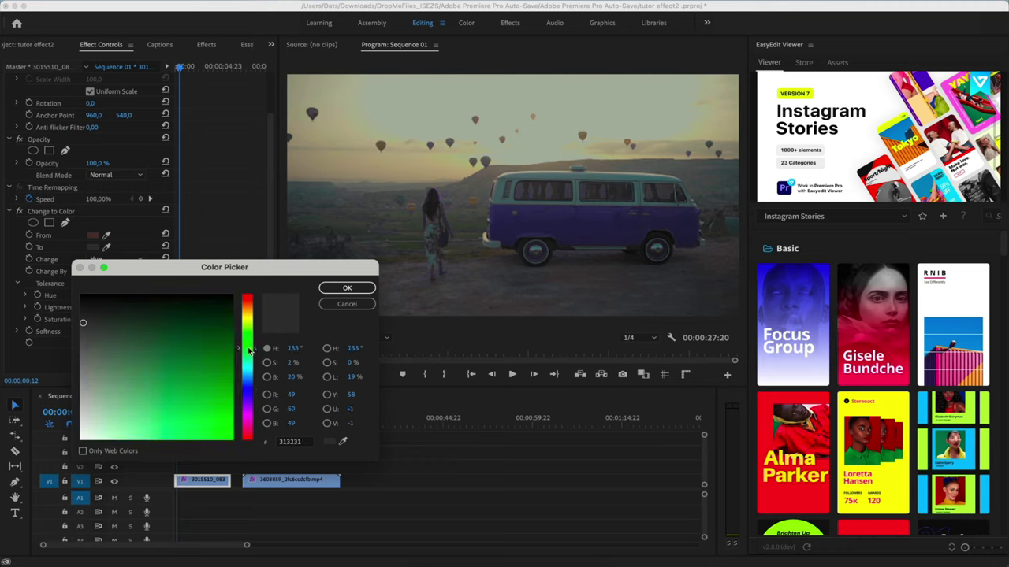
drag(217, 387, 203, 423)
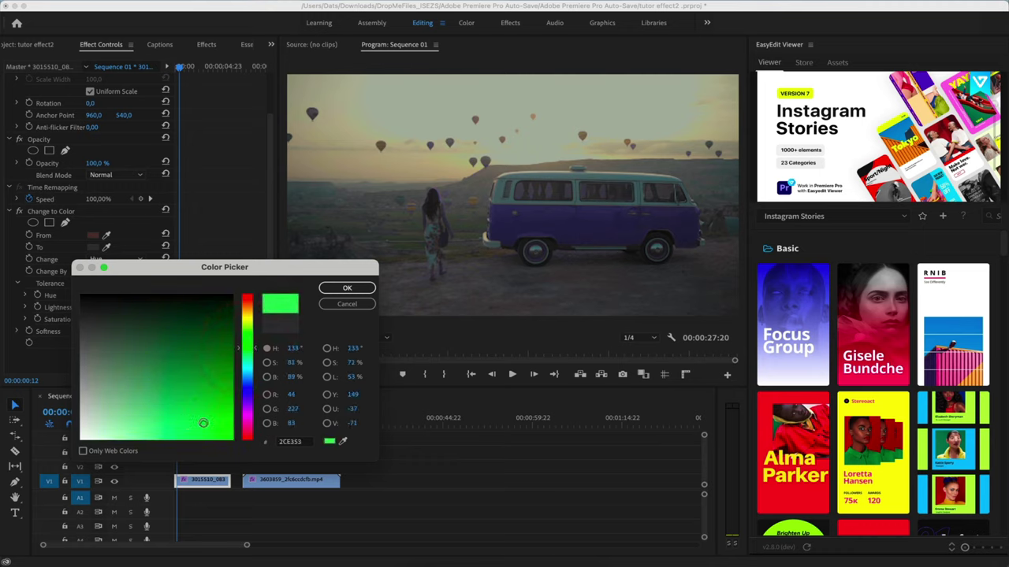
click(364, 287)
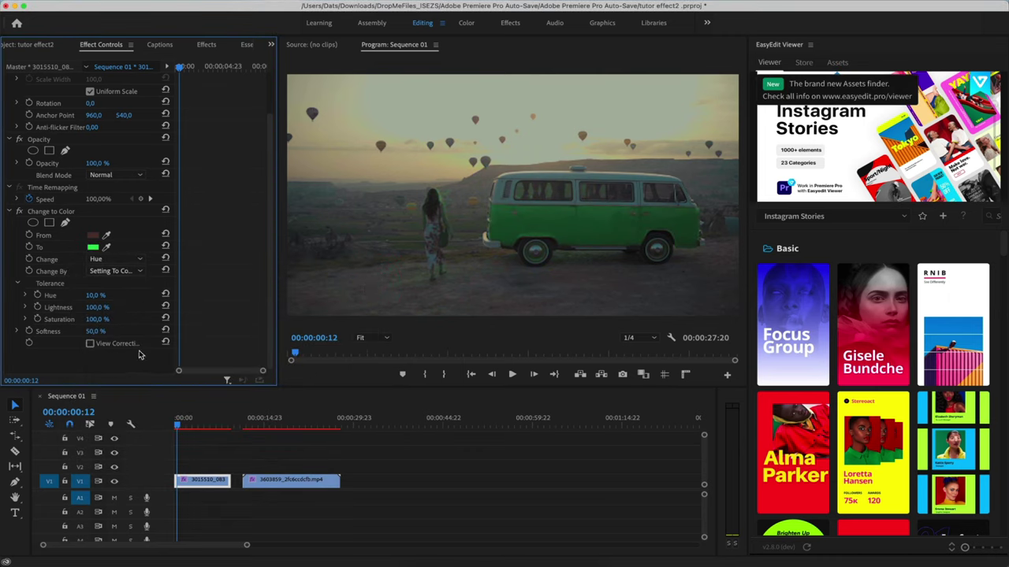
Set Hue tolerance to 20% and Softness to 10%, checking the result with View Correction Matte.
mouse_move(96, 295)
mouse_down()
mouse_move(74, 295)
mouse_move(109, 295)
mouse_move(48, 307)
mouse_up()
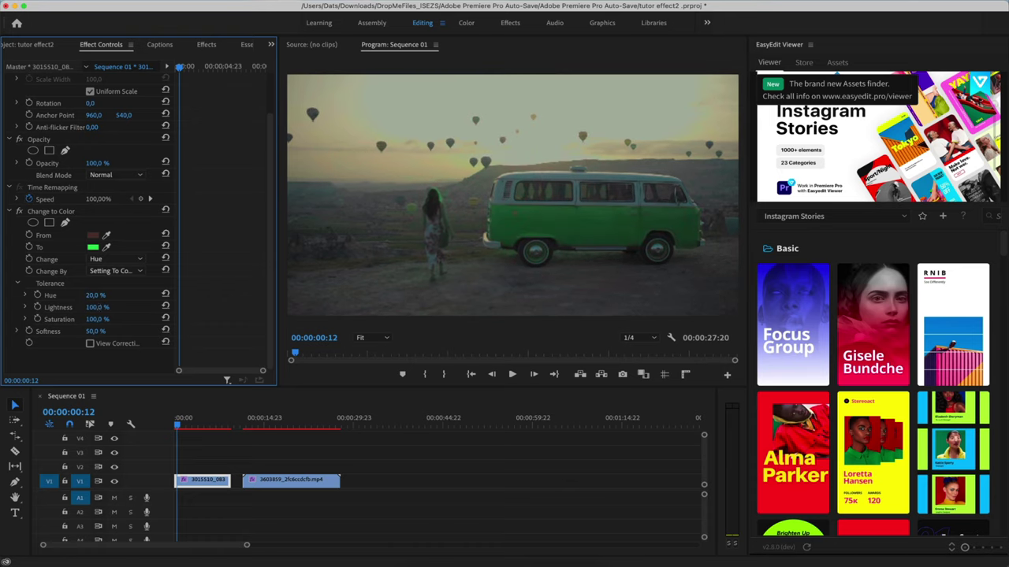
click(90, 345)
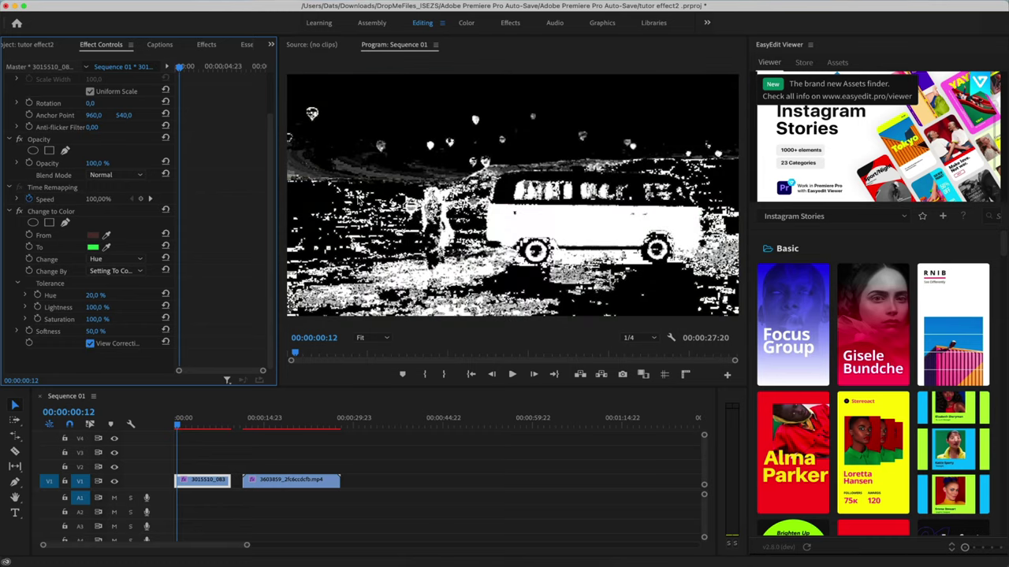
mouse_move(95, 332)
mouse_down()
mouse_move(134, 331)
mouse_move(47, 332)
mouse_move(101, 332)
mouse_up()
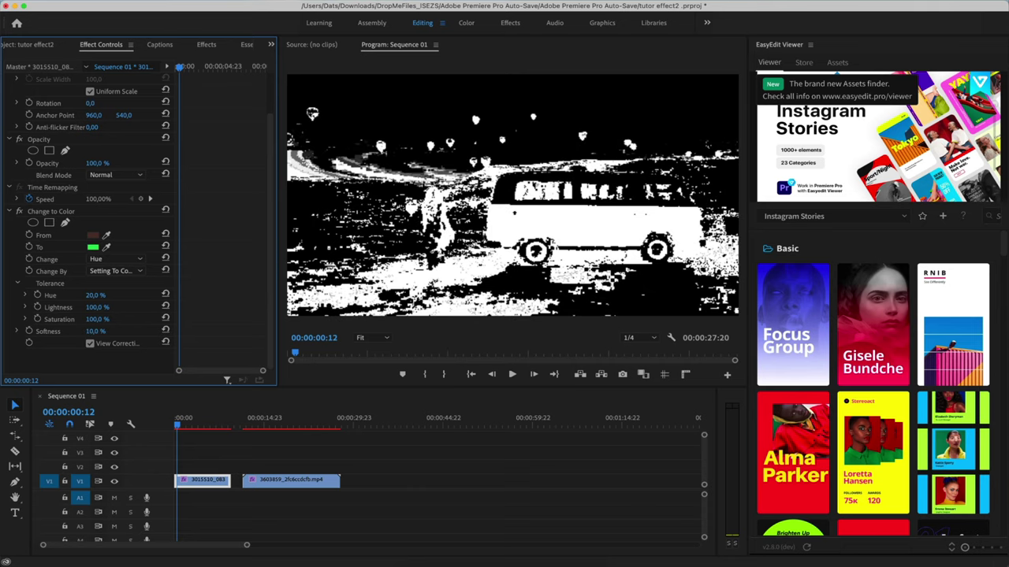
click(90, 345)
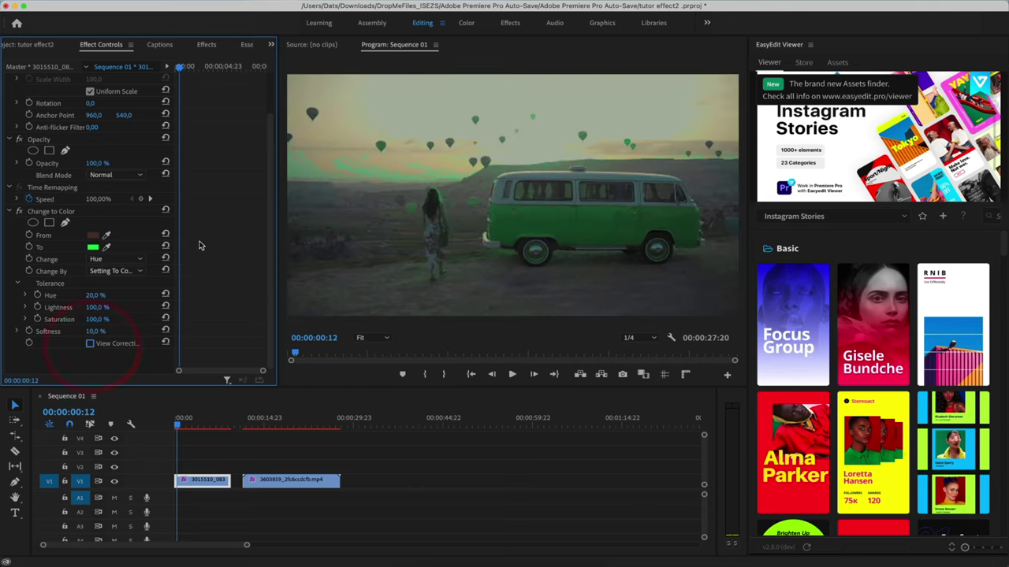
Draw a closed pen mask around the van and nudge its top-right corner to fit.
click(66, 222)
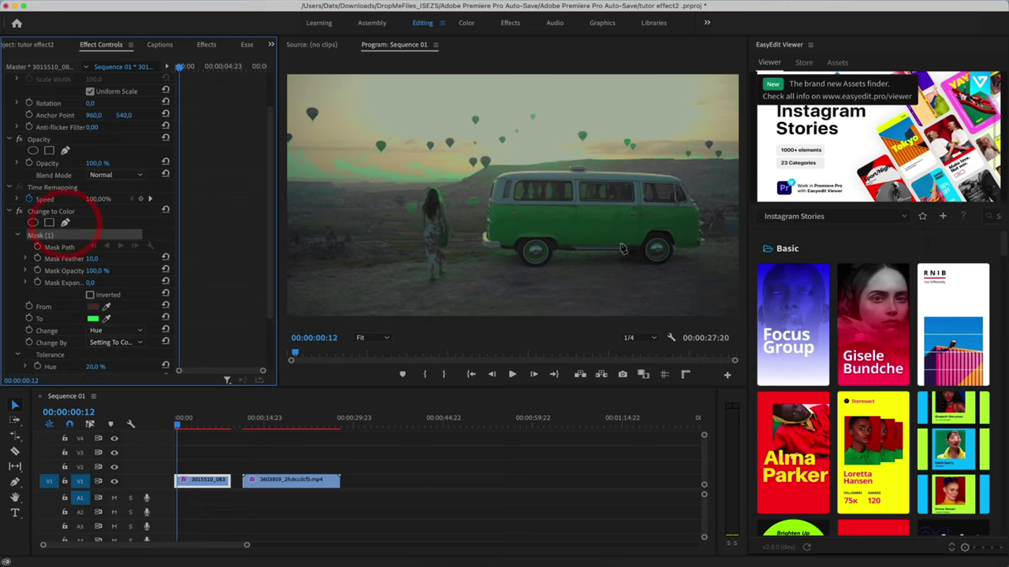
click(485, 201)
click(485, 236)
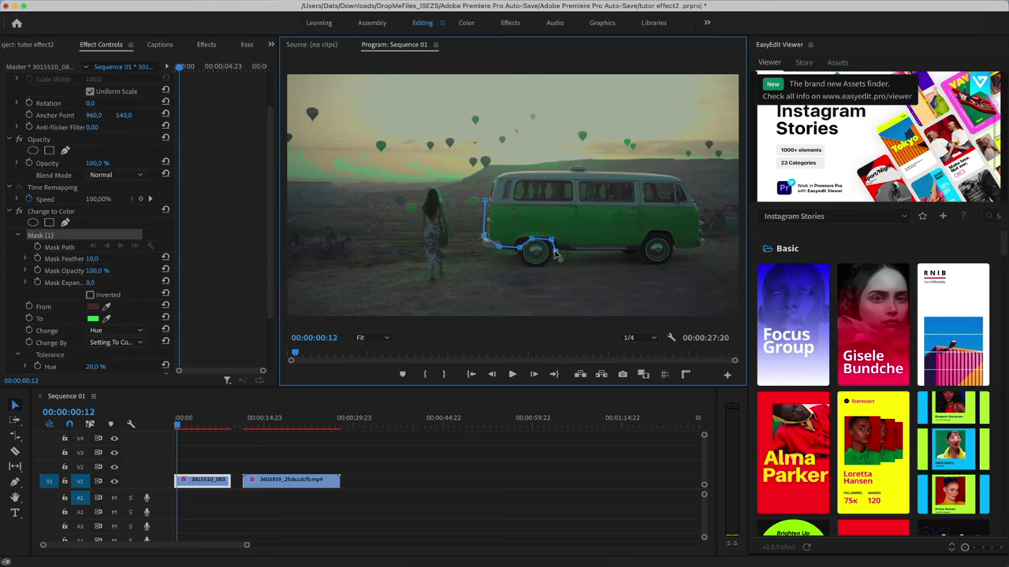
click(639, 249)
click(721, 206)
click(485, 199)
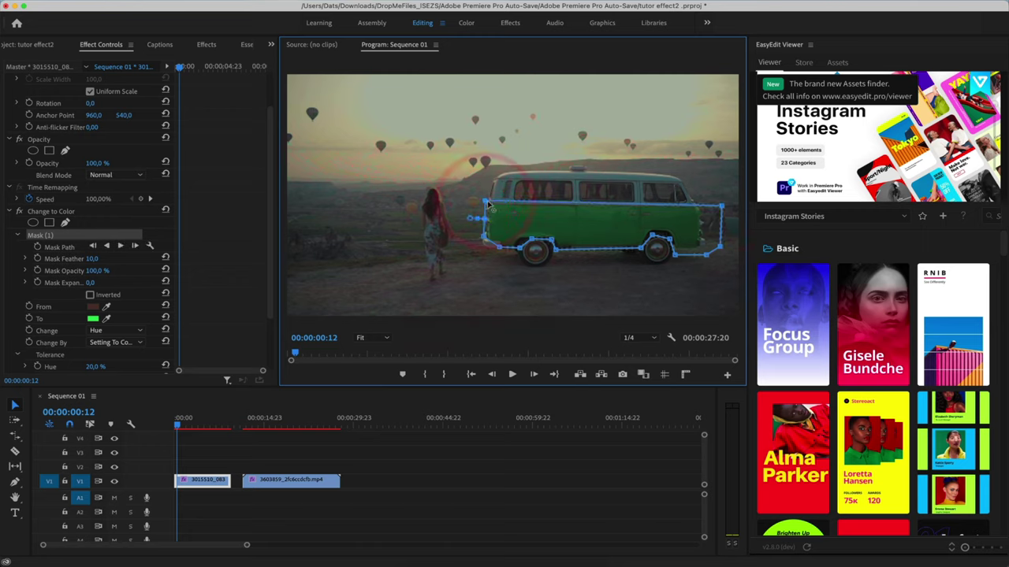
drag(722, 207, 719, 203)
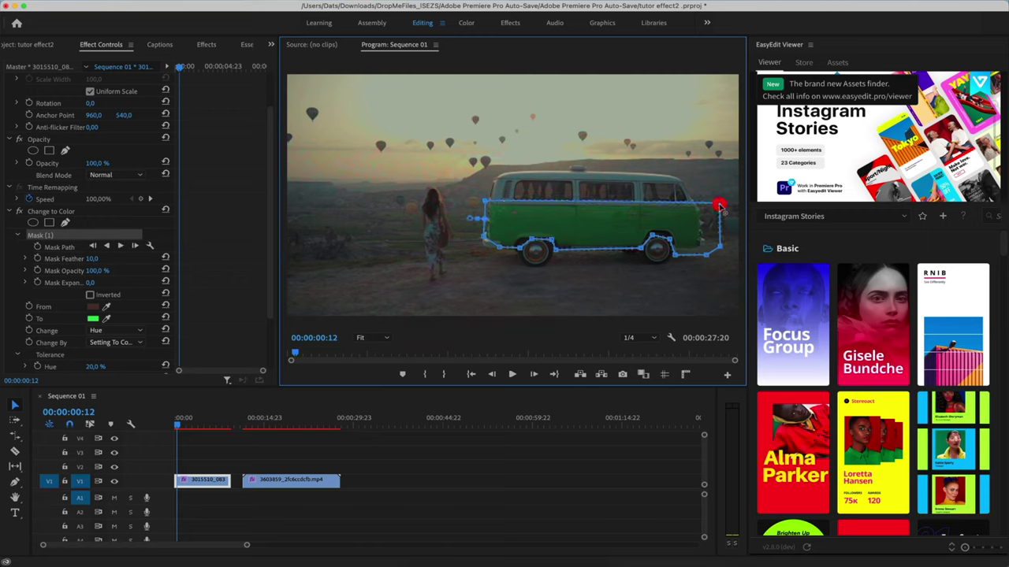
Track the van mask forward through the clip, then play it from near the start to check.
click(120, 248)
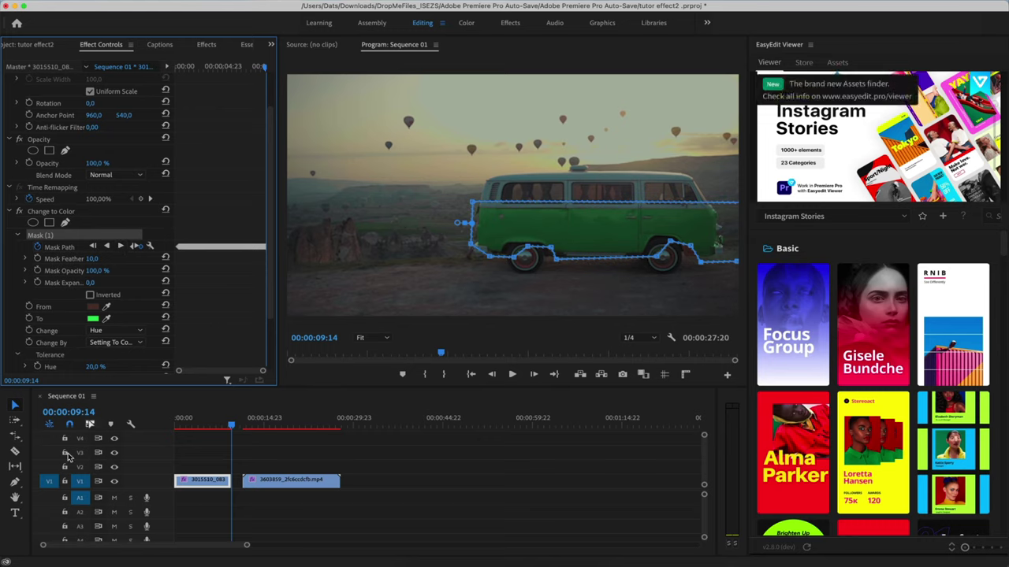
drag(210, 425, 185, 431)
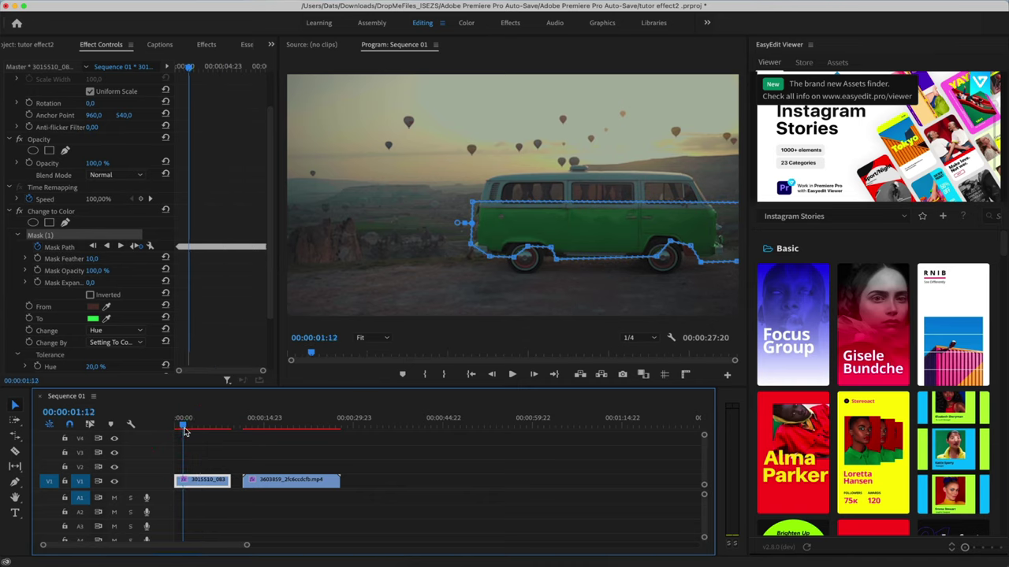
key(space)
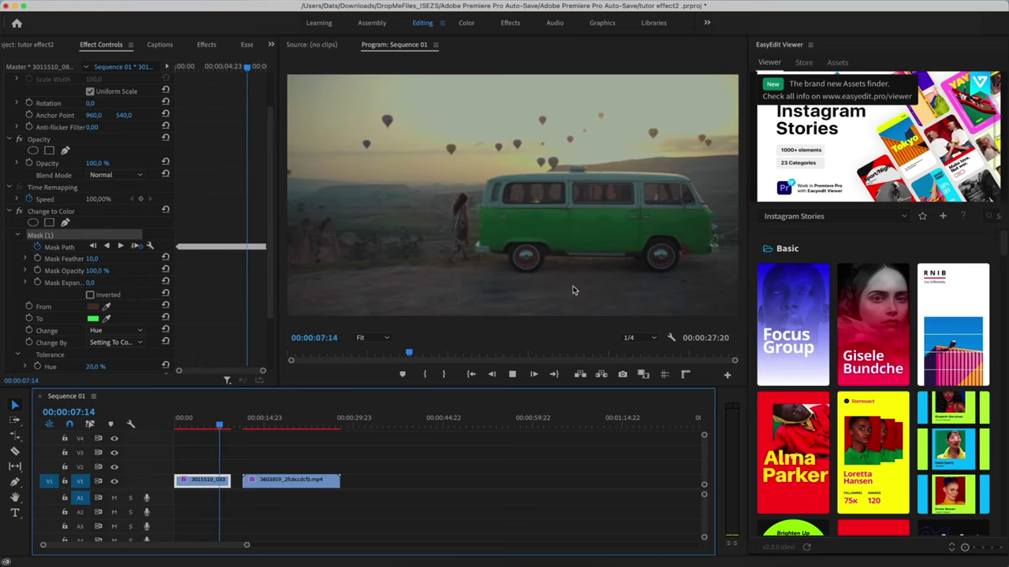
key(space)
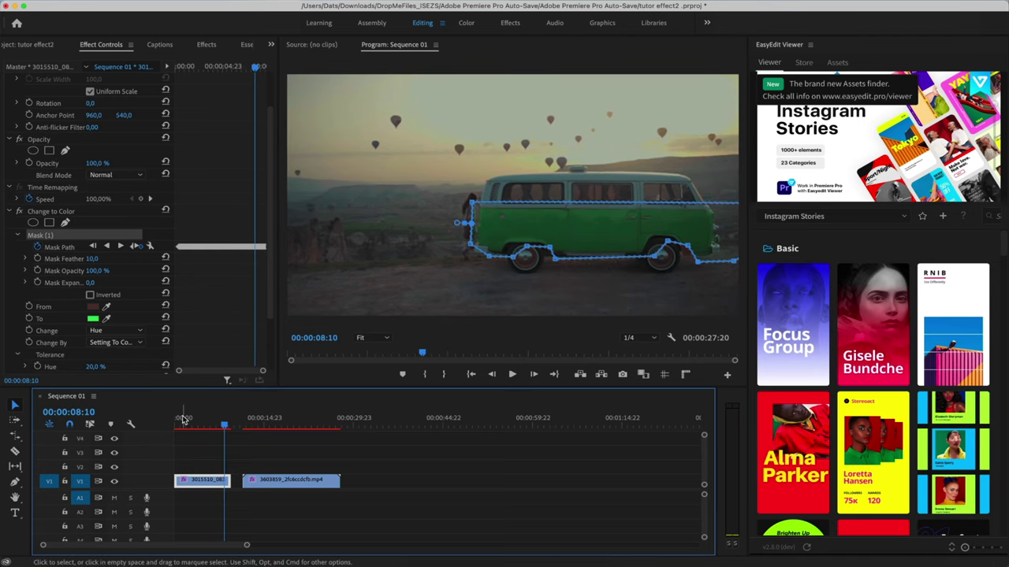
Try a yellow-green To colour for the van, then change it to magenta-pink.
click(94, 319)
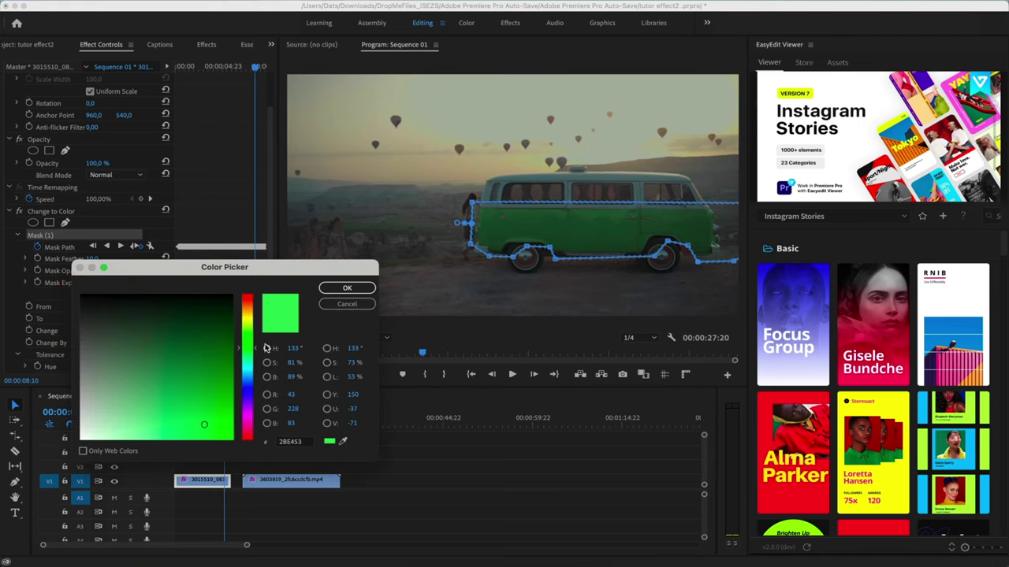
drag(248, 327, 246, 322)
mouse_move(151, 405)
mouse_down()
mouse_move(206, 370)
mouse_move(208, 416)
mouse_up()
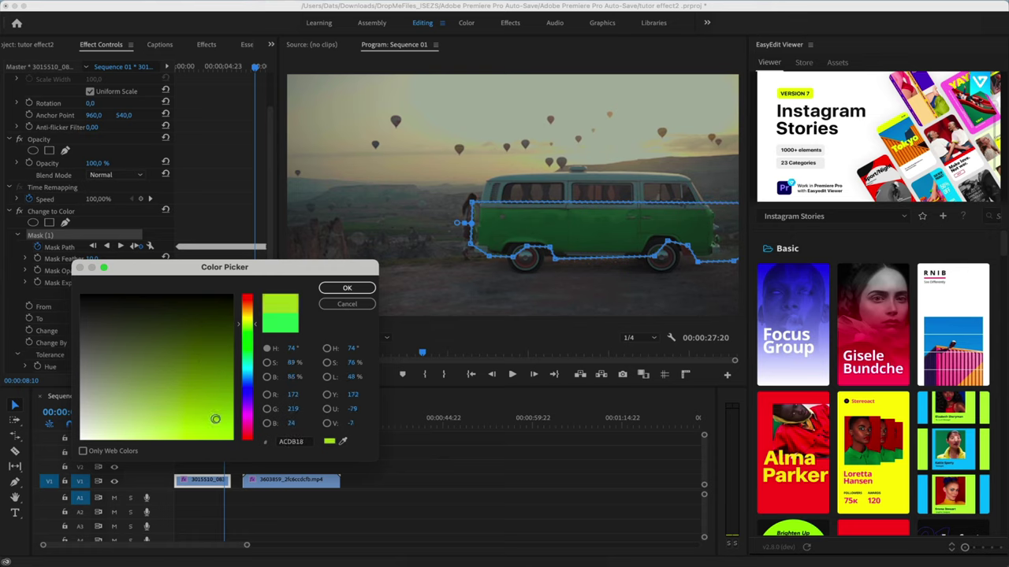
click(362, 290)
click(93, 319)
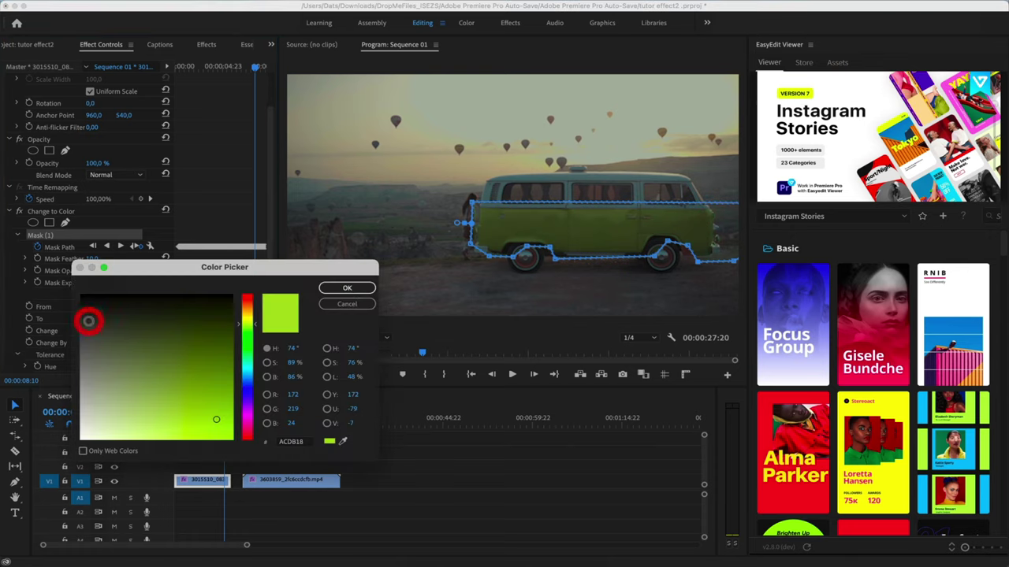
click(246, 432)
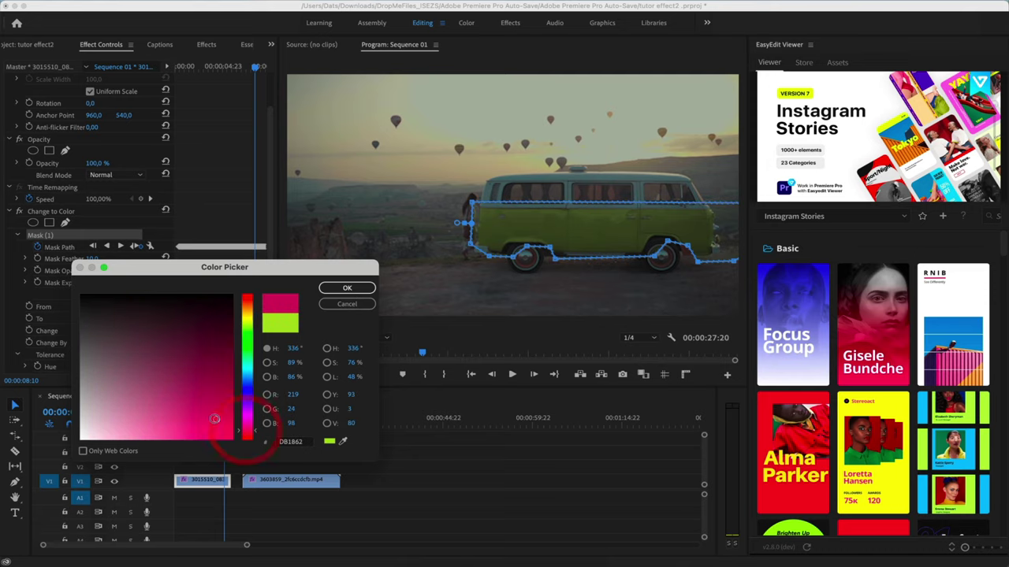
click(347, 288)
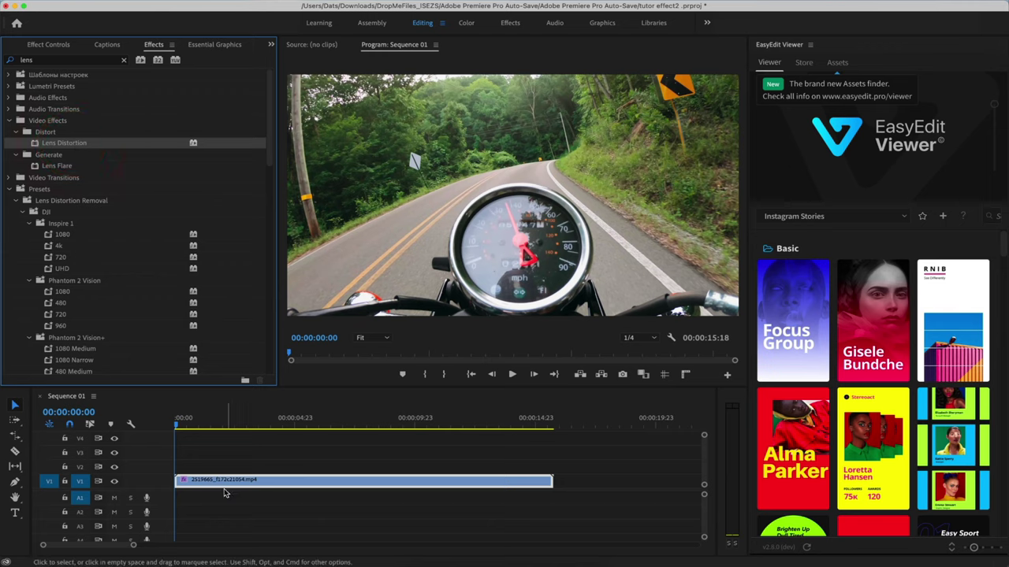
Apply Lens Distortion to the motorcycle clip and show its Effect Controls.
drag(64, 142, 227, 481)
click(49, 44)
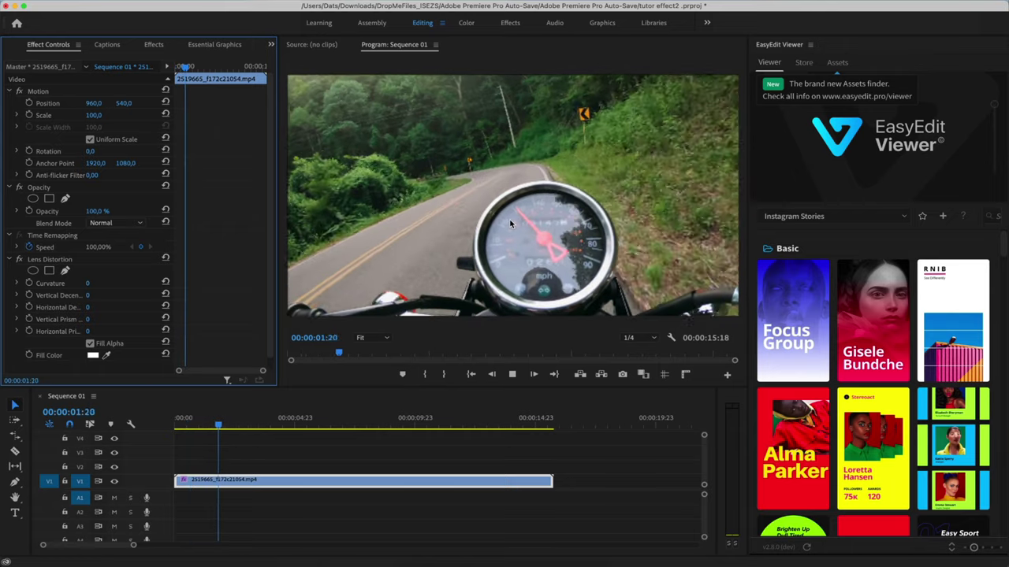
key(space)
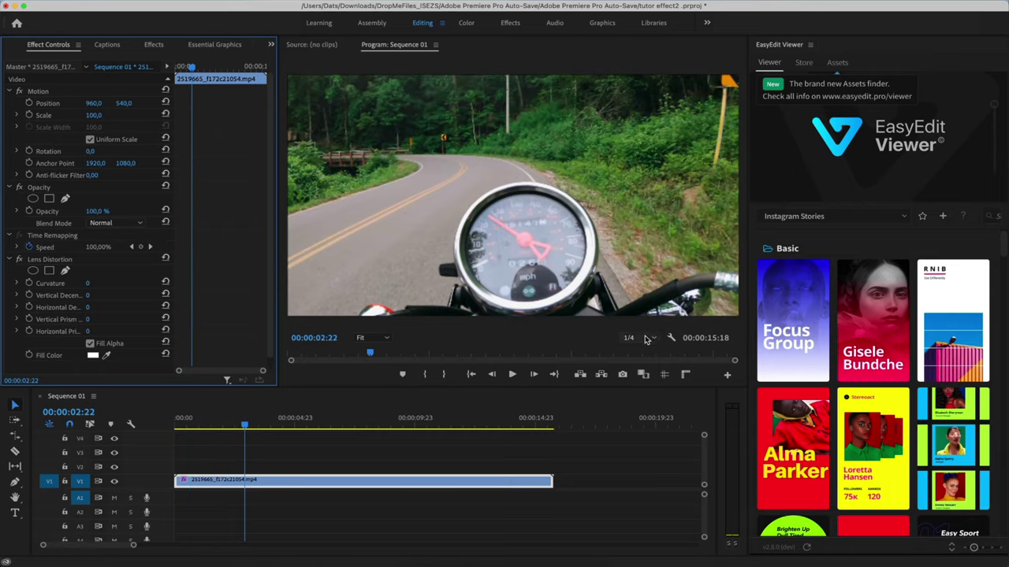
Set playback resolution to Full and preview the clip from an early frame.
click(645, 338)
click(634, 310)
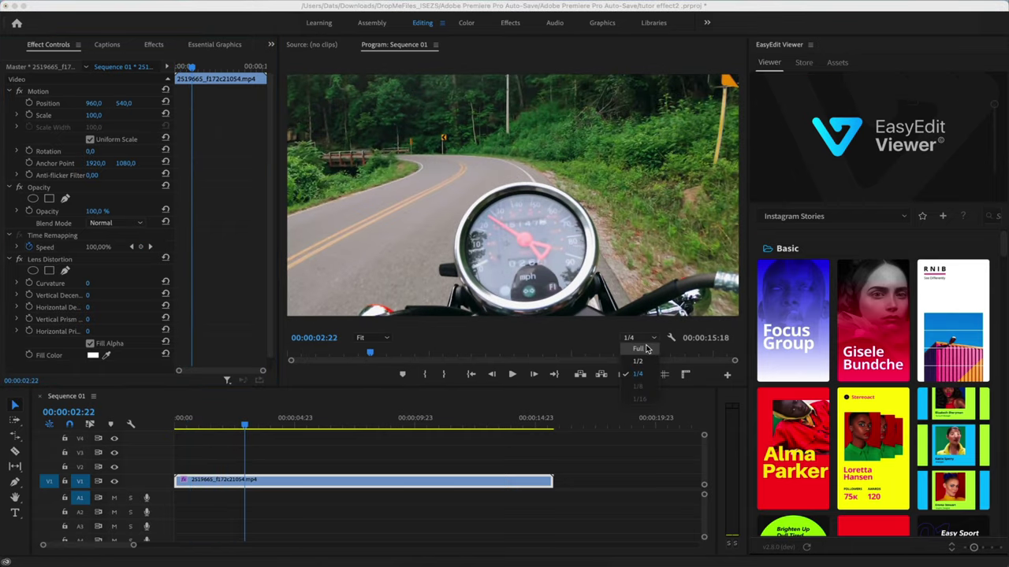
click(252, 426)
key(space)
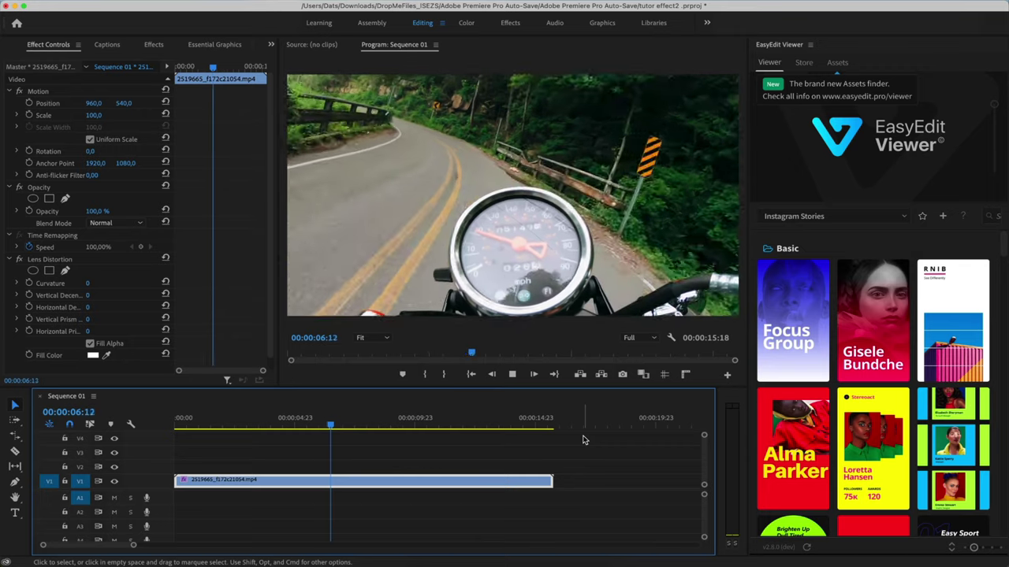
key(space)
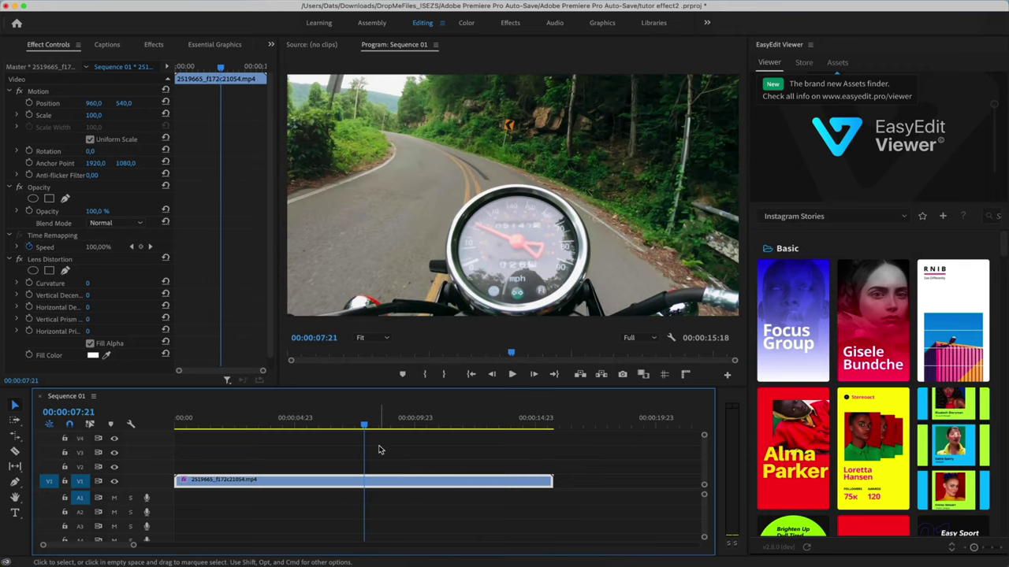
drag(350, 431, 318, 428)
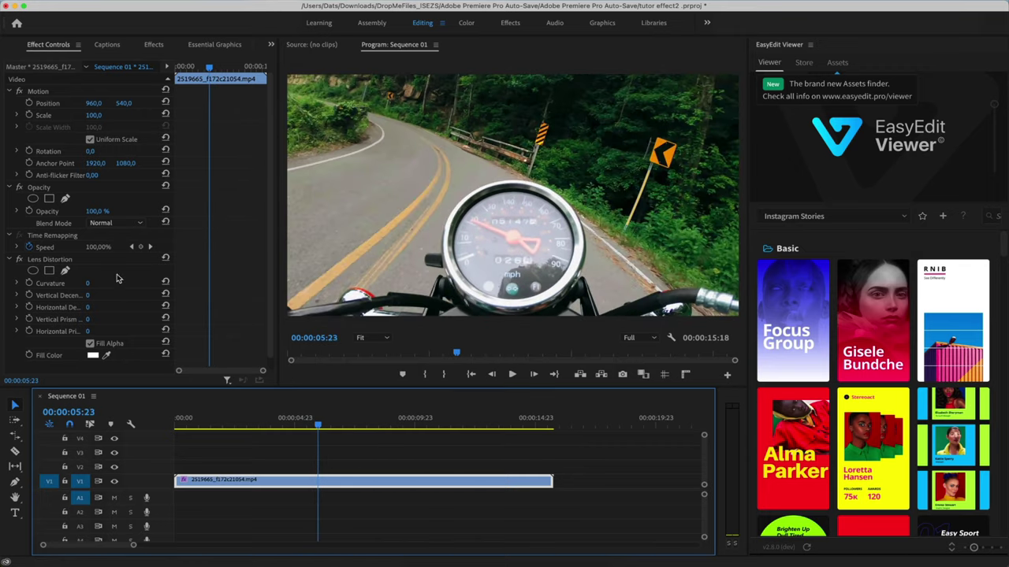
Test Curvature and vertical Decentering, then reset Curvature, both Decentering and both Prism values to zero.
drag(88, 286, 167, 285)
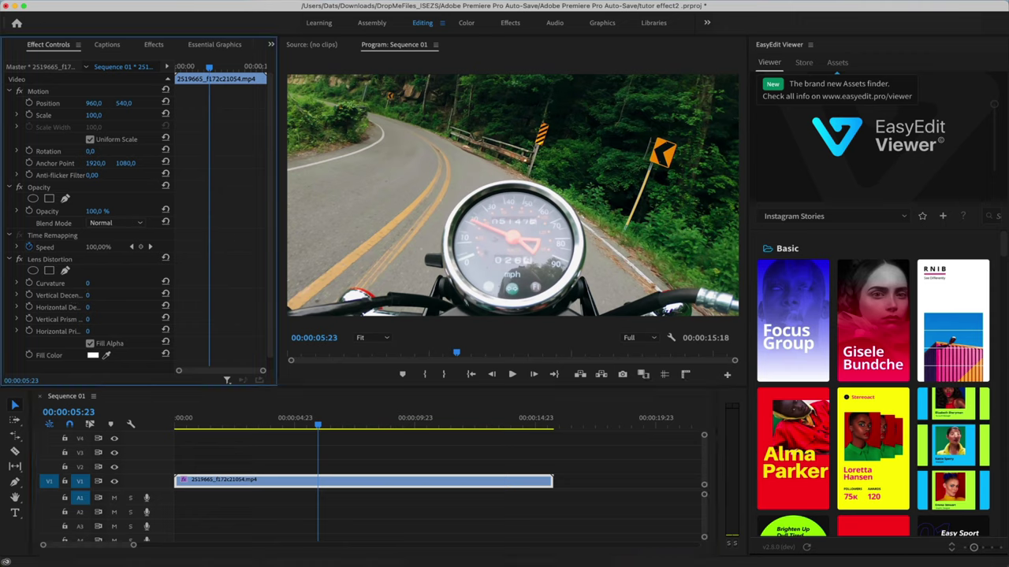
mouse_move(105, 283)
mouse_down()
mouse_move(28, 283)
mouse_move(86, 284)
mouse_up()
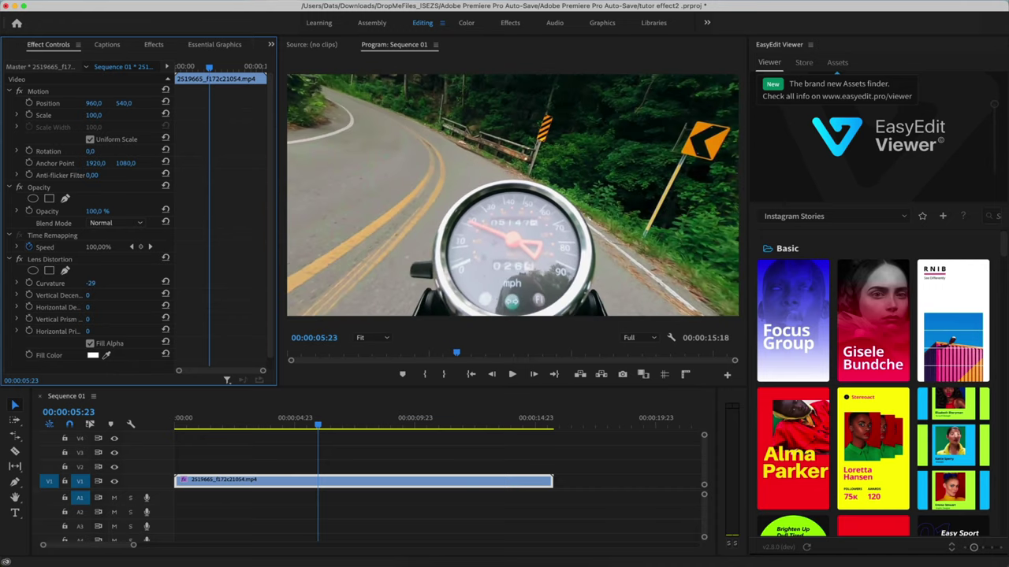
click(166, 283)
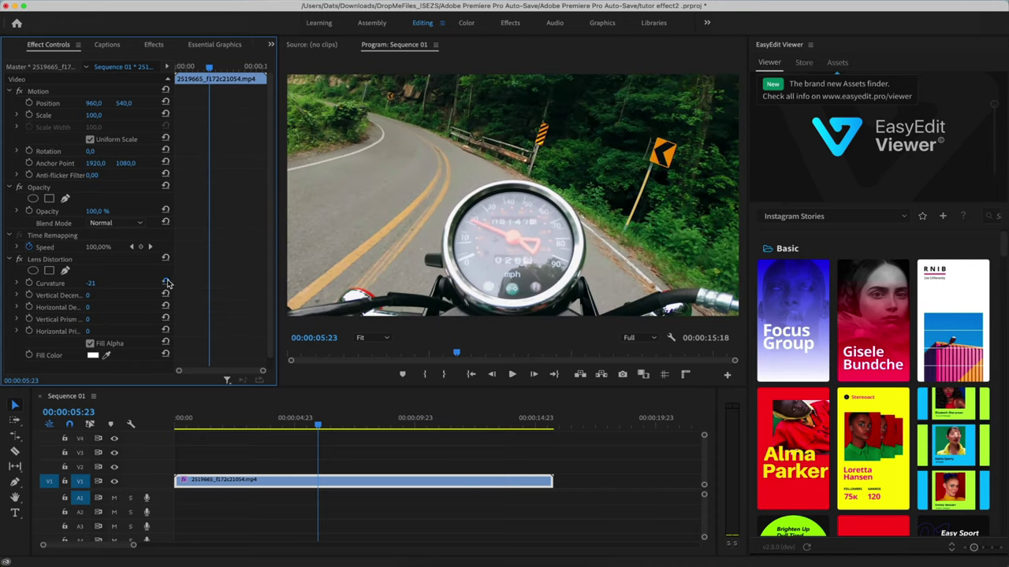
mouse_move(88, 295)
mouse_down()
mouse_move(107, 295)
mouse_move(108, 332)
mouse_up()
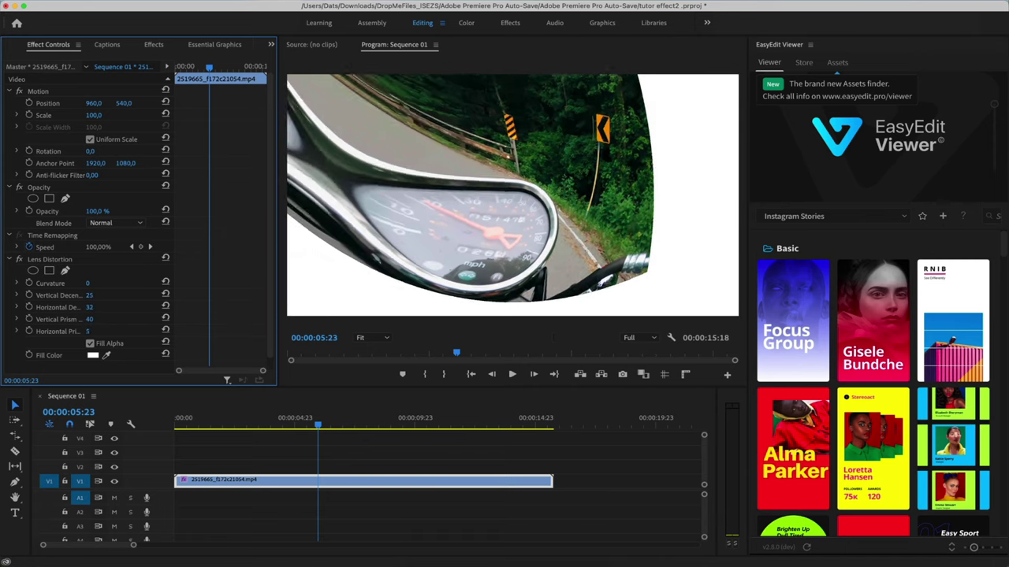
click(165, 294)
click(166, 307)
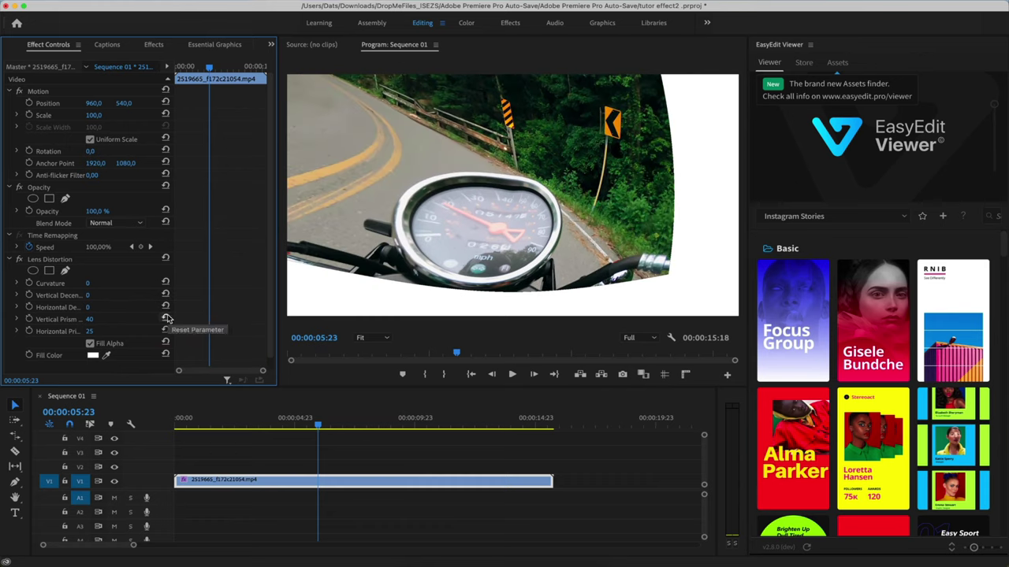
click(165, 318)
click(165, 331)
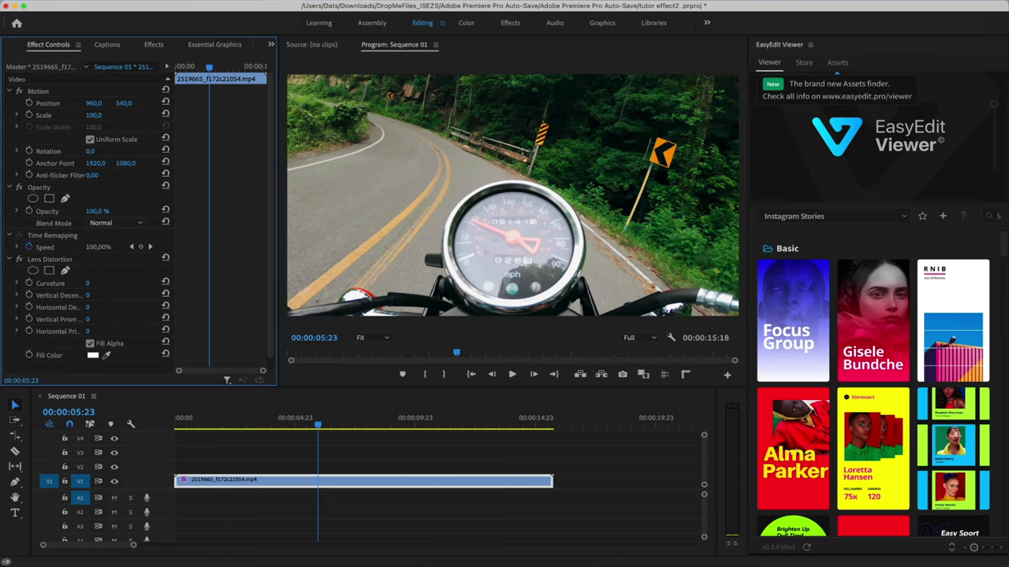
Set Curvature negative to about -29 while previewing, adjusting the clip's Scale too.
mouse_move(87, 282)
mouse_down()
mouse_move(101, 283)
mouse_move(83, 283)
mouse_up()
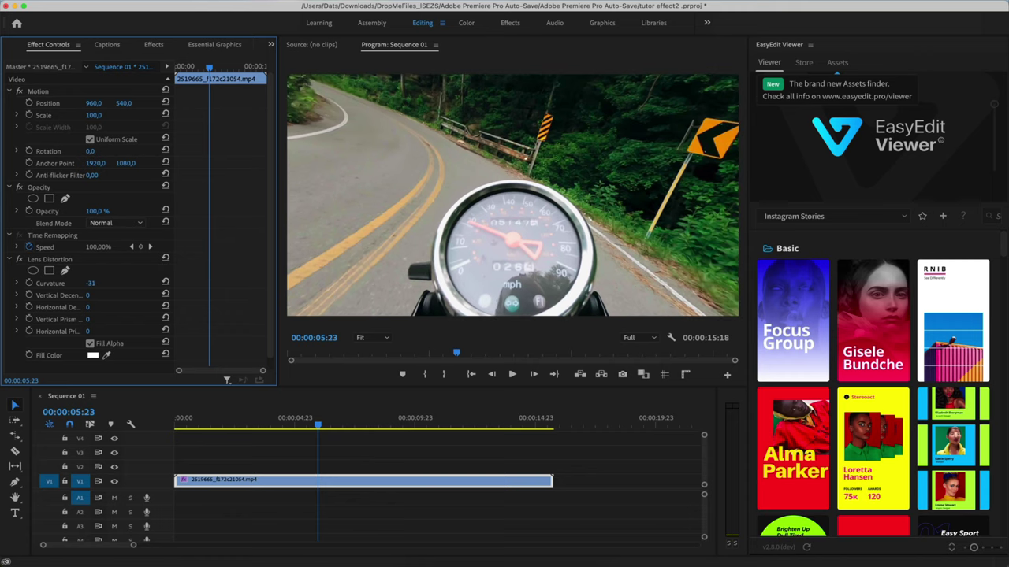
click(206, 425)
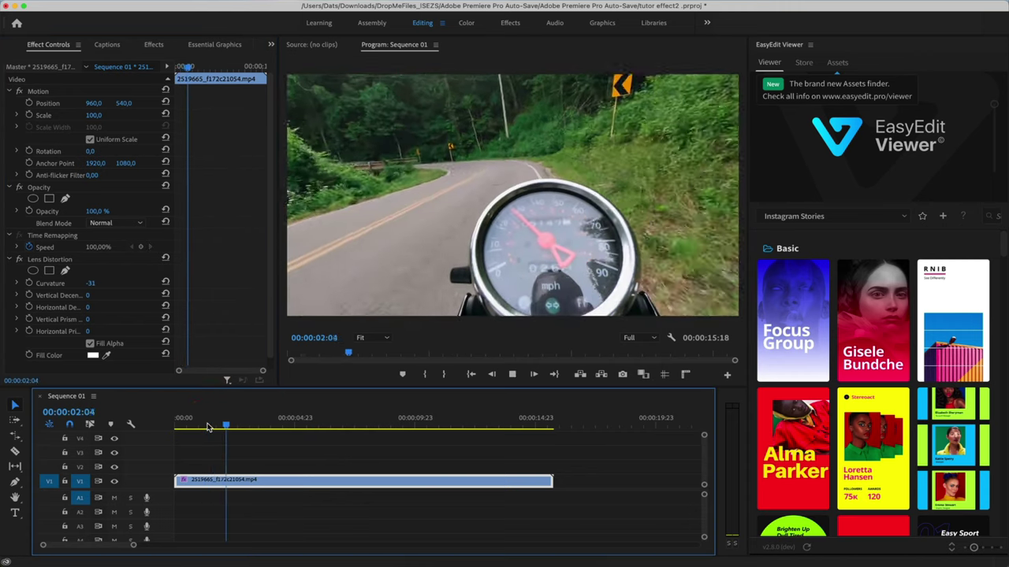
drag(92, 281, 94, 282)
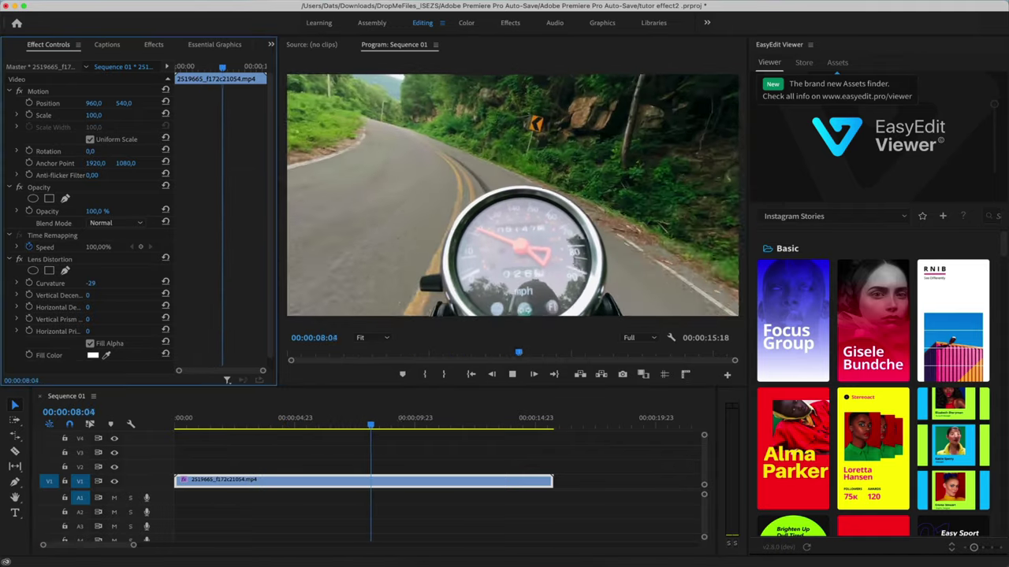
drag(93, 115, 133, 180)
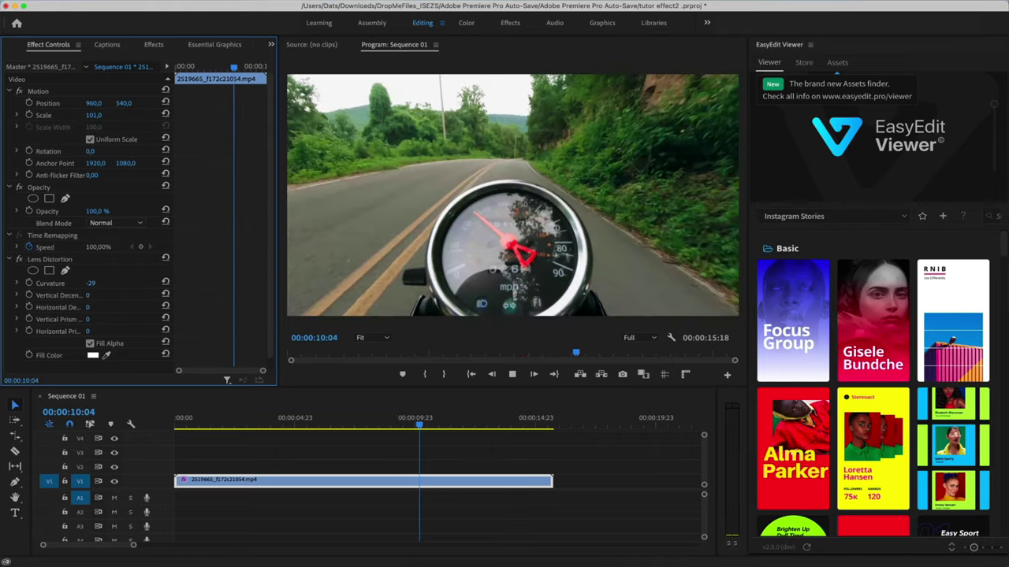
drag(92, 283, 83, 283)
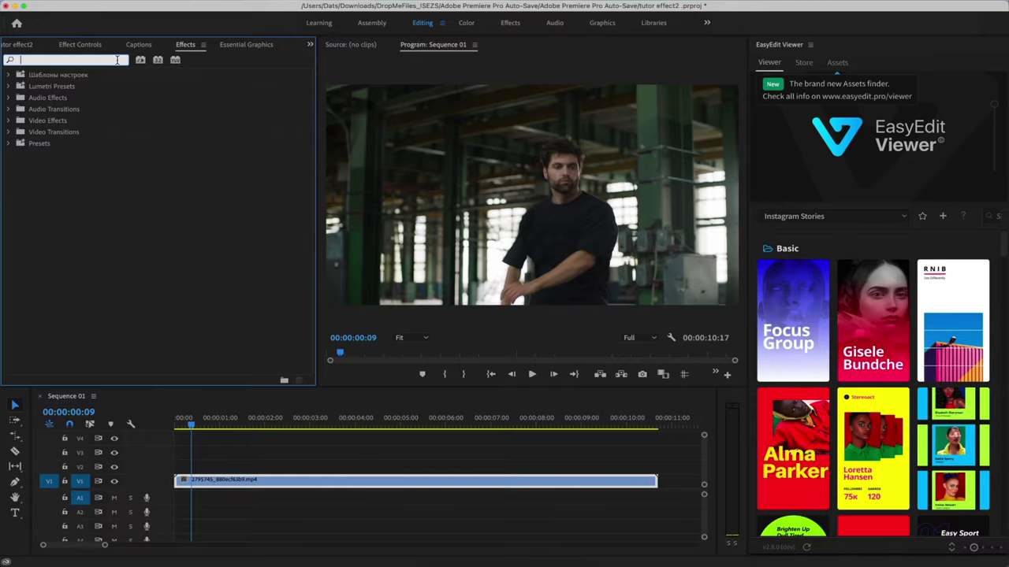
text(ff)
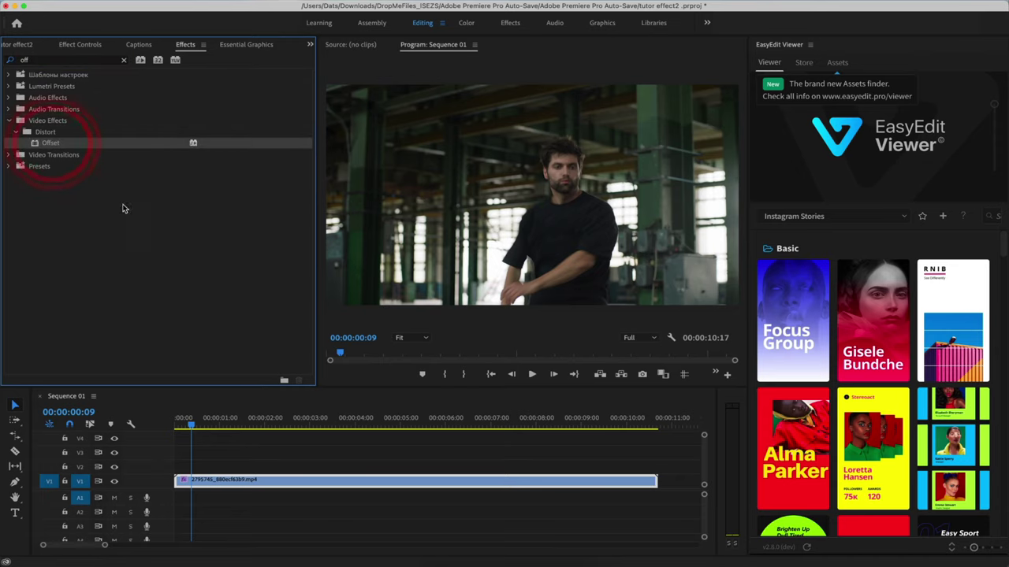
Drop Offset onto the dancer clip, show its Effect Controls, and play the sequence from the start.
drag(52, 147, 234, 488)
click(79, 46)
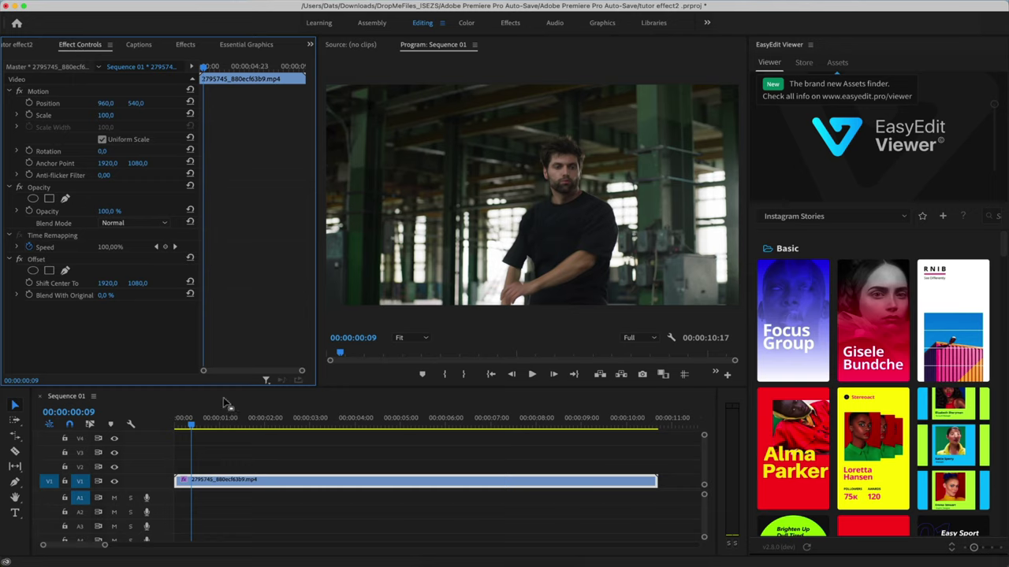
click(198, 426)
key(space)
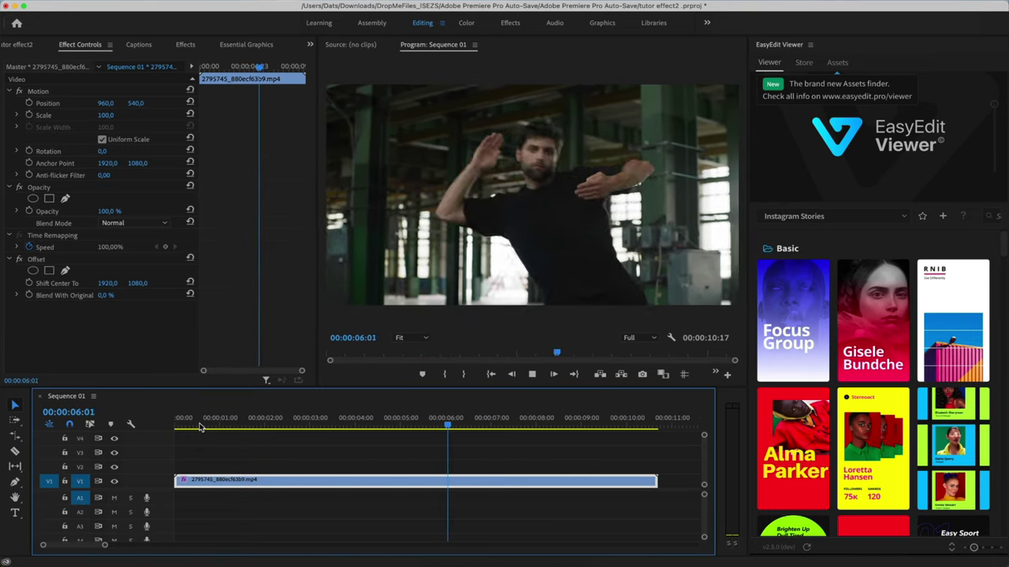
key(space)
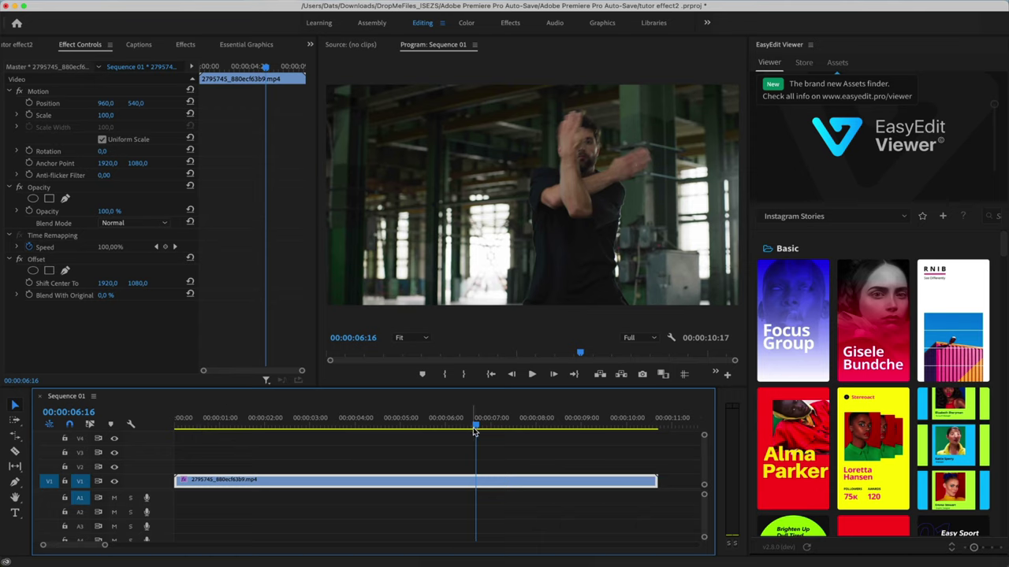
mouse_move(476, 431)
mouse_down()
mouse_move(449, 432)
mouse_move(453, 443)
mouse_move(430, 448)
mouse_up()
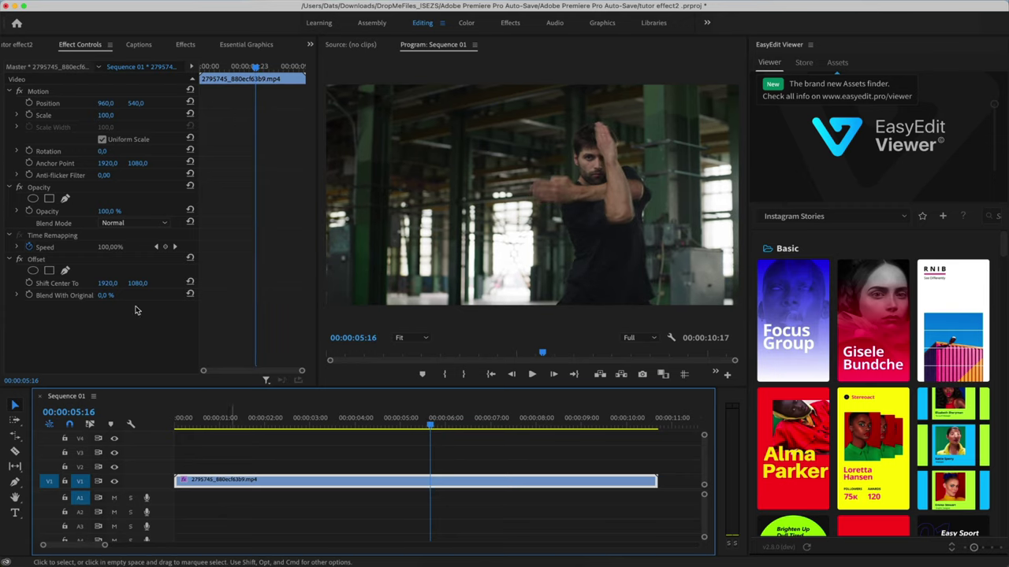
drag(118, 285, 226, 286)
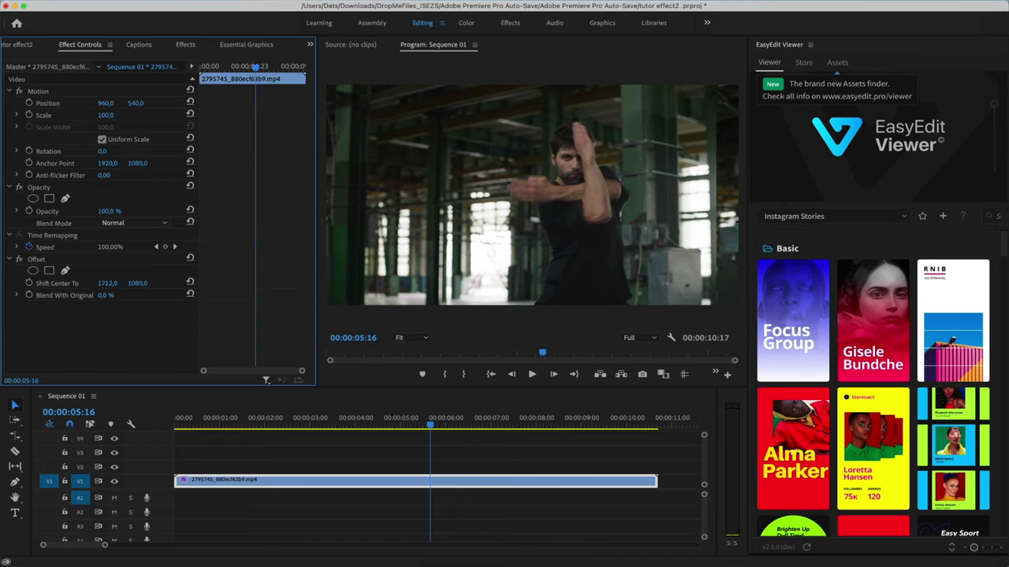
mouse_move(227, 285)
mouse_down()
mouse_move(110, 283)
mouse_move(162, 296)
mouse_move(110, 283)
mouse_move(98, 296)
mouse_move(123, 295)
mouse_up()
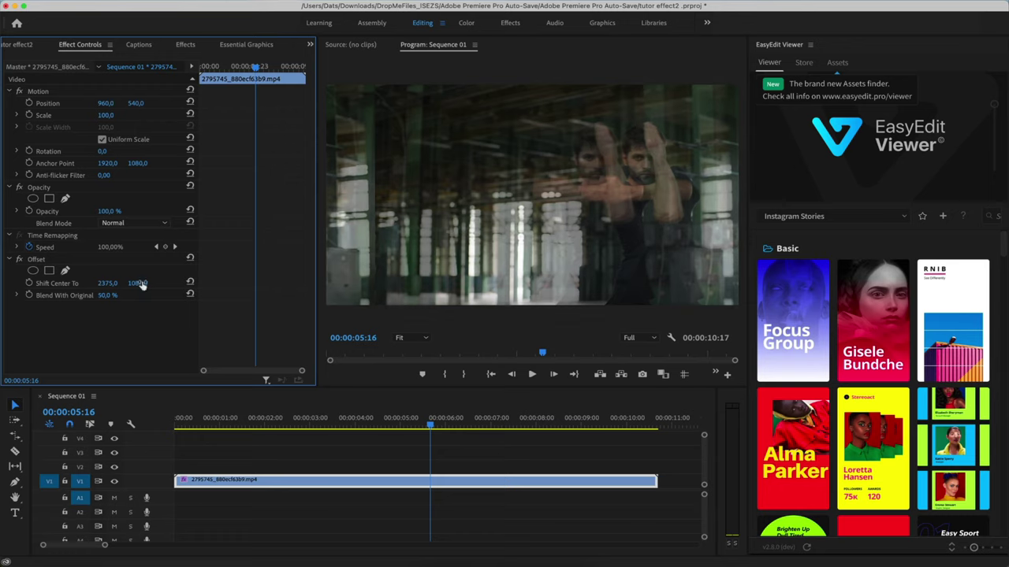
click(190, 282)
click(190, 295)
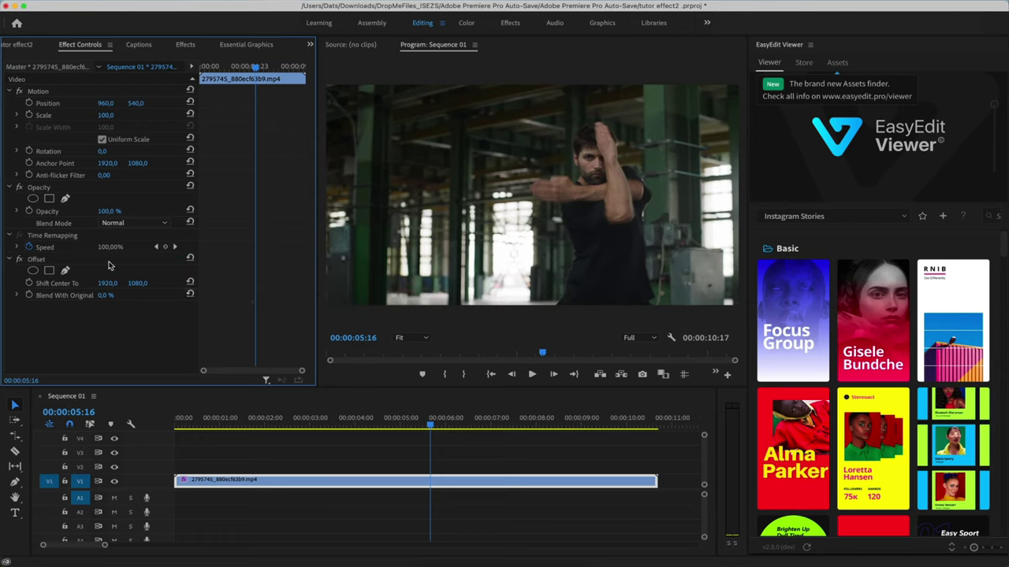
Enable Shift Center To keyframing at 00:00:05:16 and add a keyframe at 00:00:06:16.
click(29, 283)
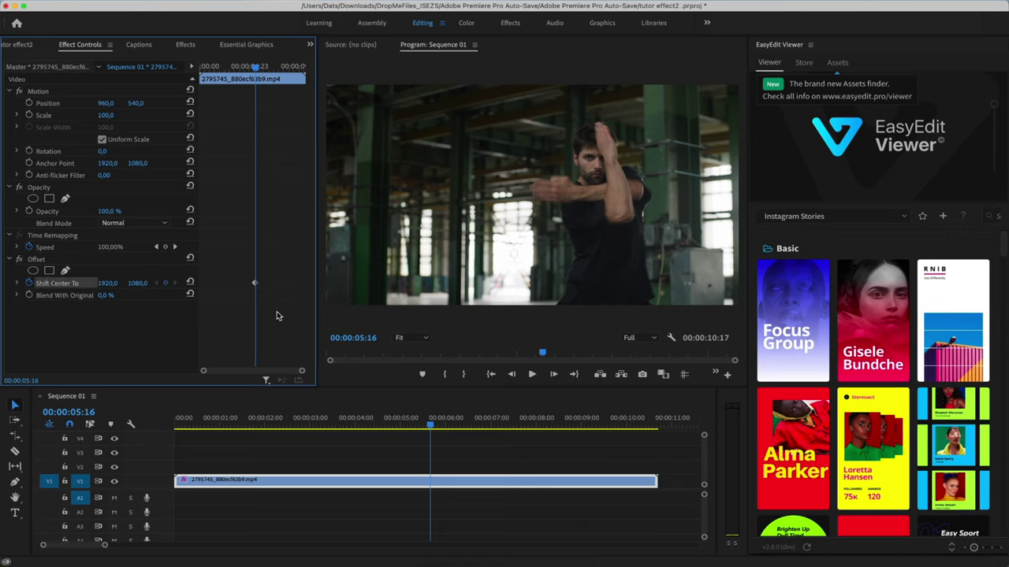
key(Right)
key(Right)
key(Right)
key(Right)
key(Right)
key(Right)
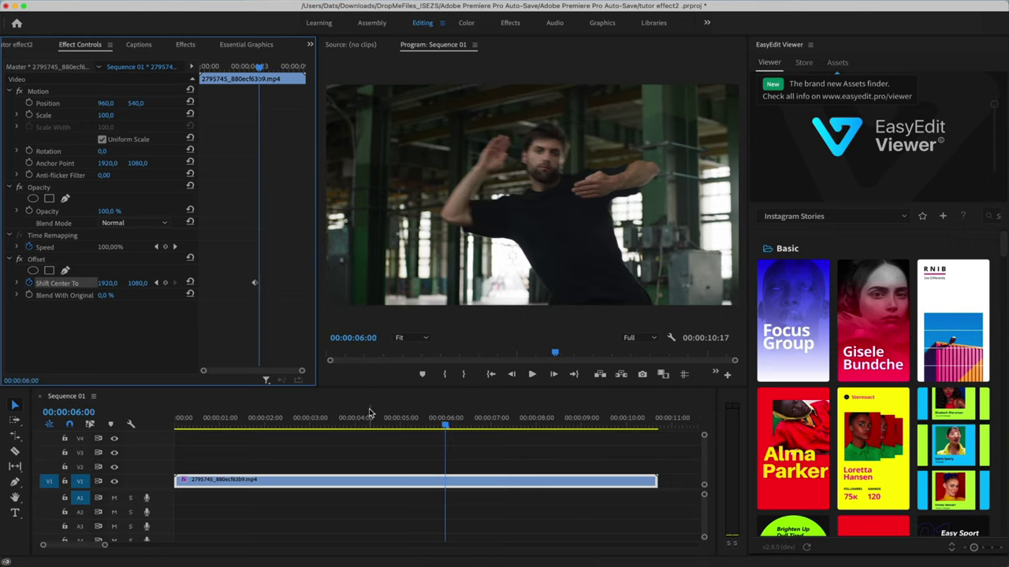
key(Right)
key(Right)
key(Right)
key(Right)
key(Right)
key(Right)
key(Right)
key(Right)
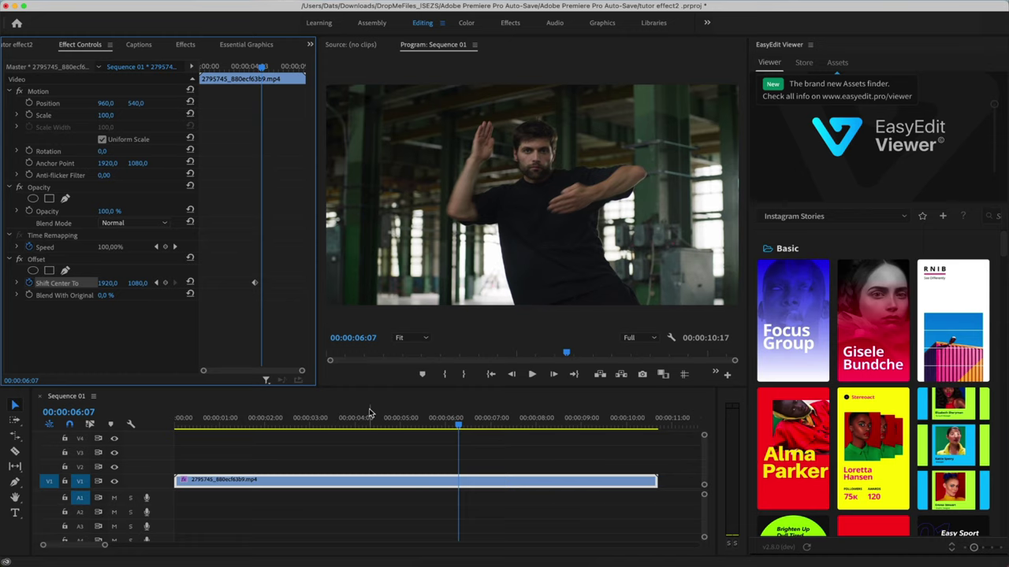
key(Left)
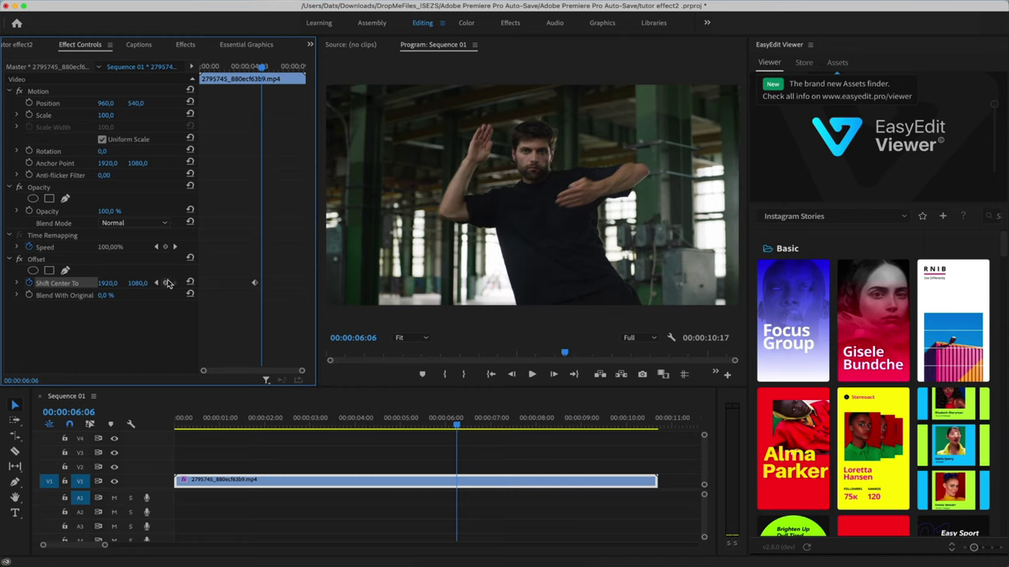
key(Right)
key(Right)
key(Right)
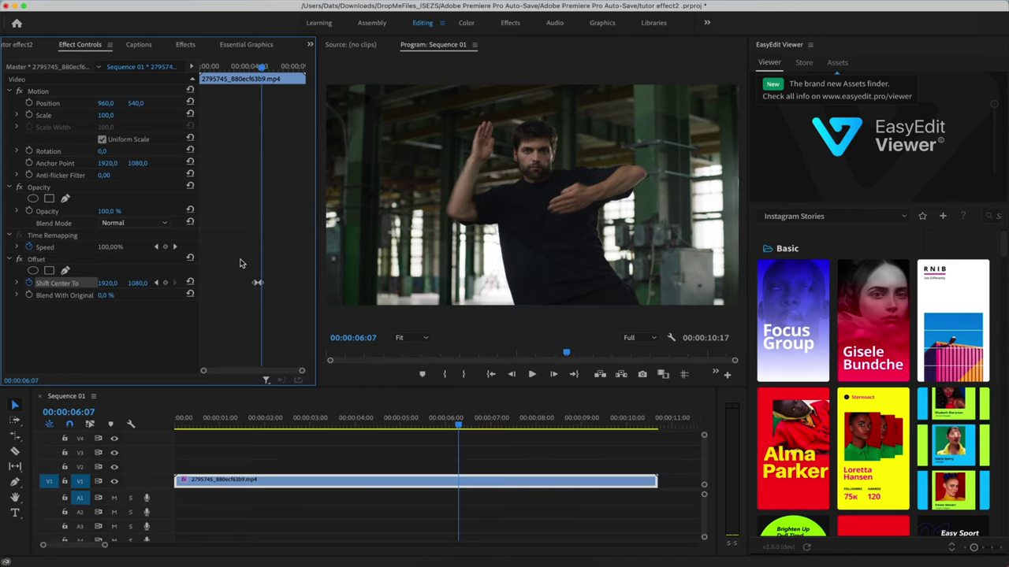
key(Right)
key(Right)
key(Right)
key(Right)
key(Right)
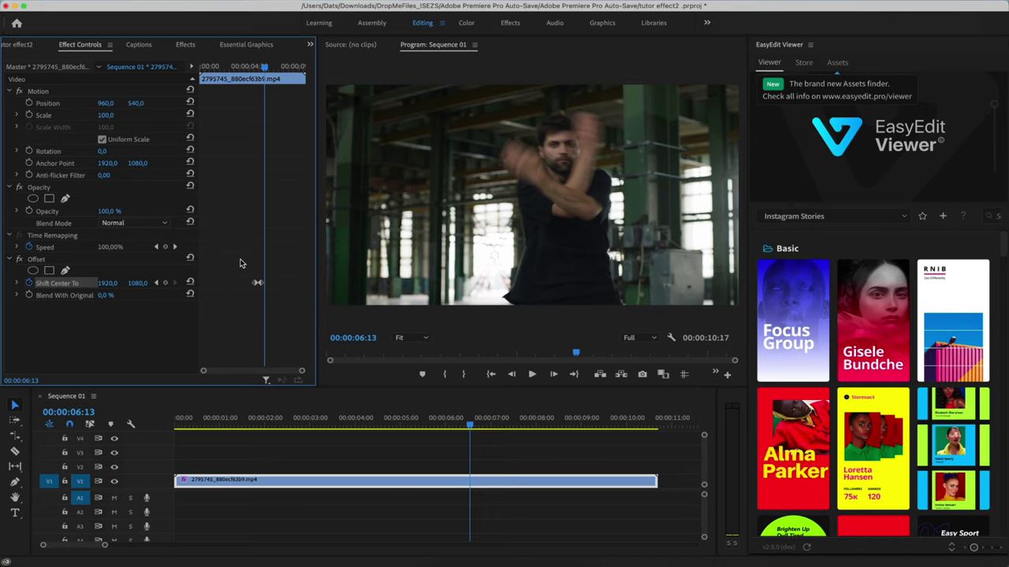
key(Right)
key(Right)
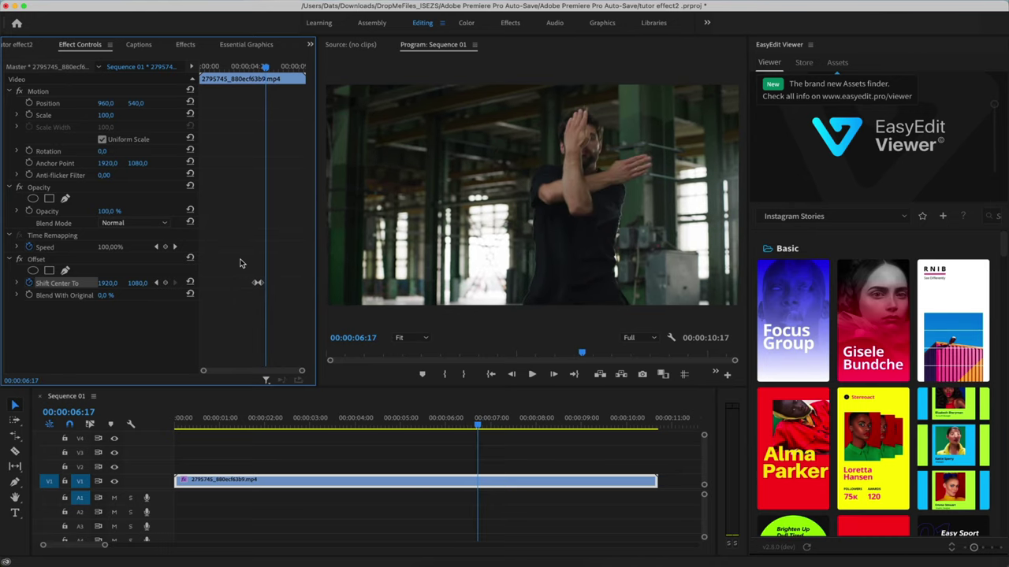
click(165, 283)
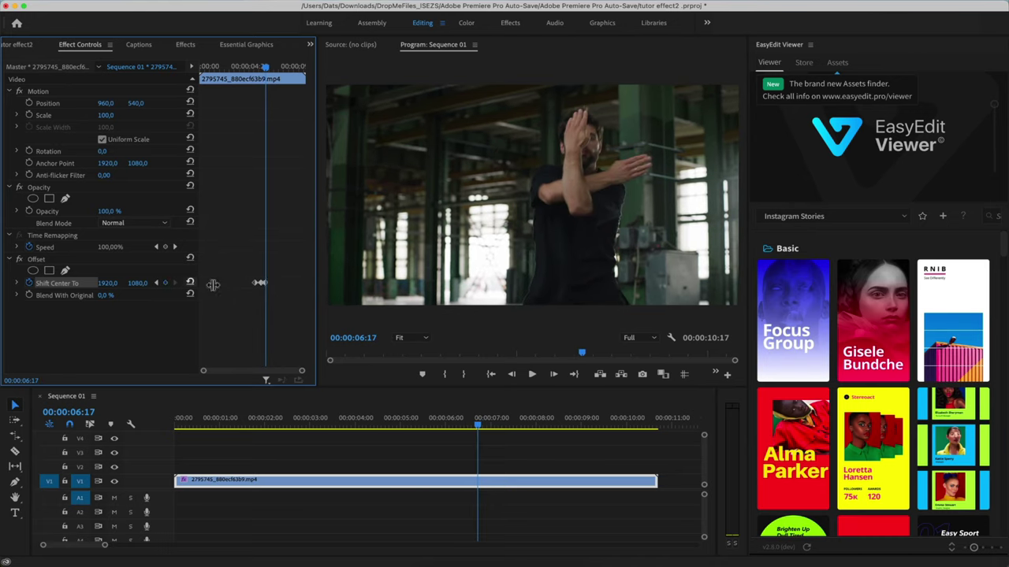
At 00:00:06:06 set the shift to 1724 with 50% Blend With Original, and Scale to 122.
click(156, 283)
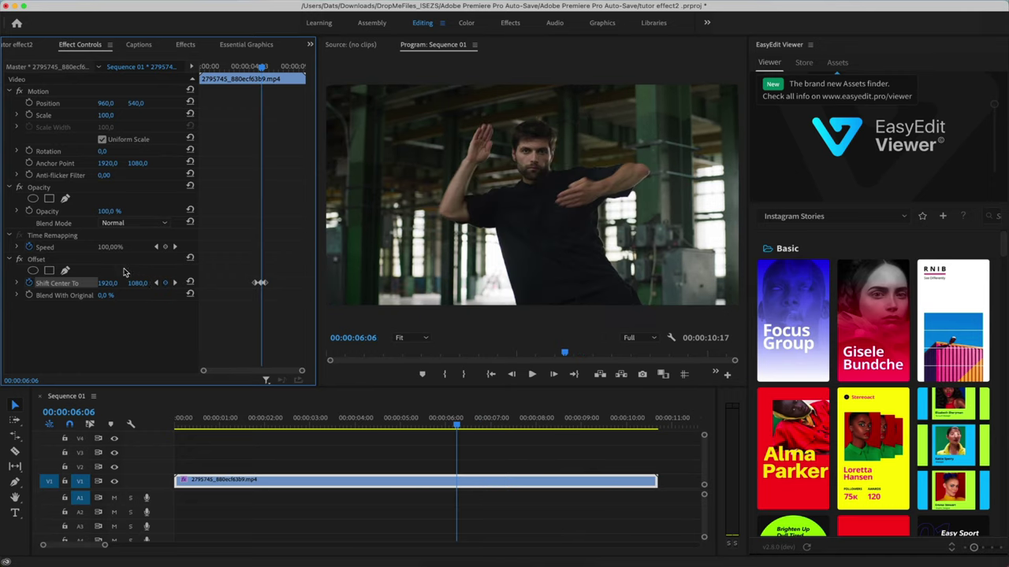
drag(111, 283, 87, 284)
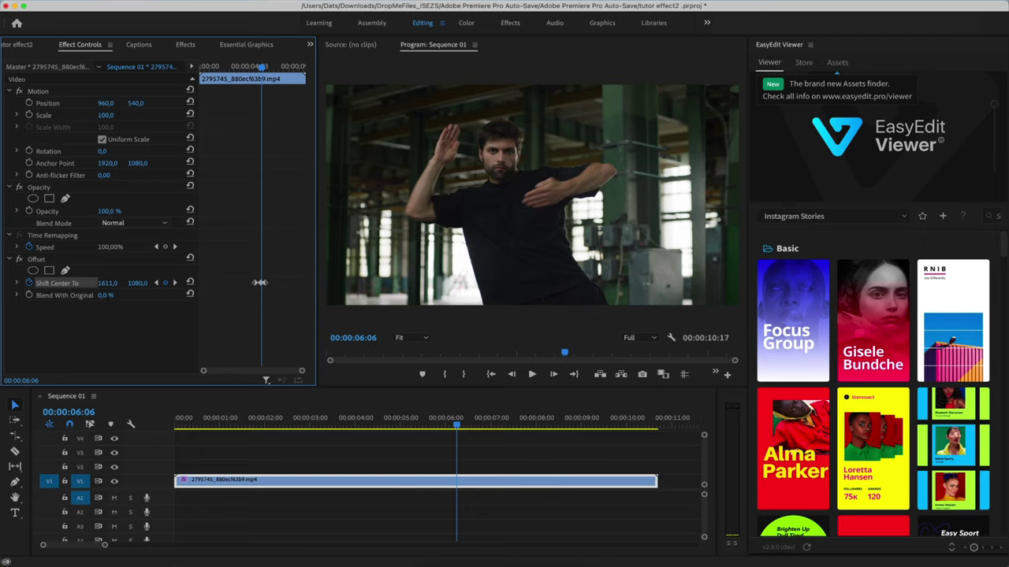
mouse_move(105, 295)
mouse_down()
mouse_move(136, 295)
mouse_move(118, 296)
mouse_up()
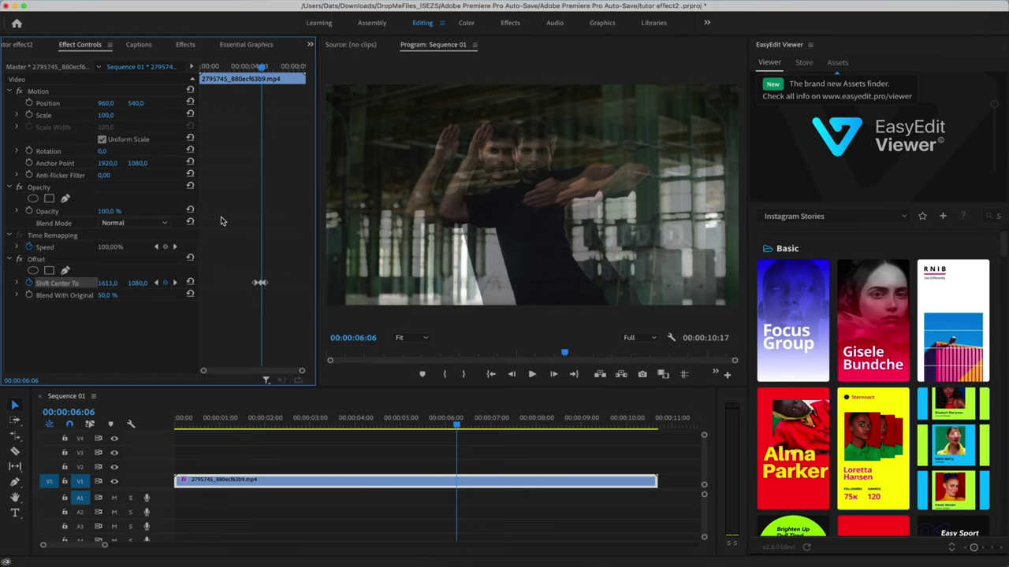
drag(262, 71, 252, 72)
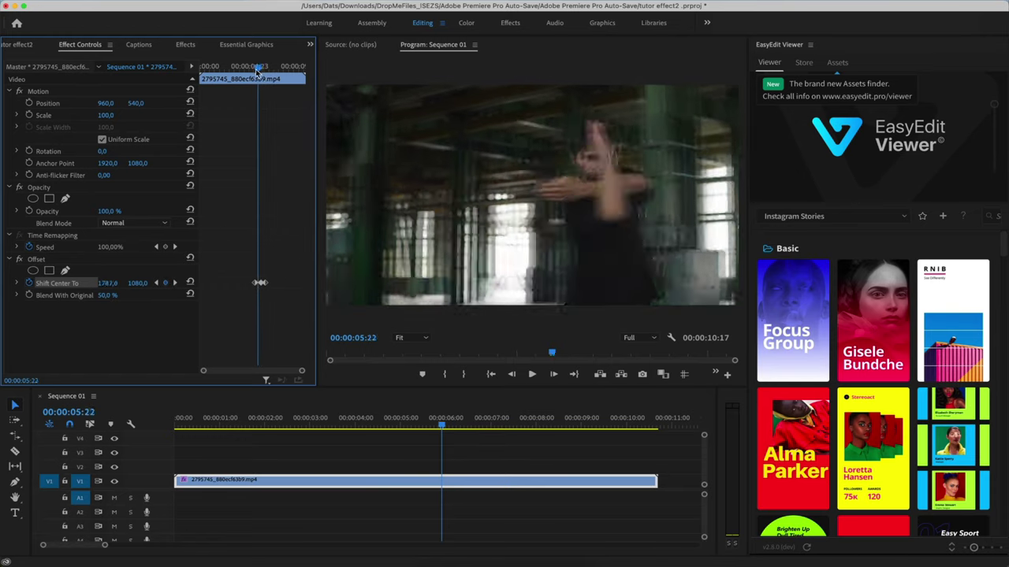
key(space)
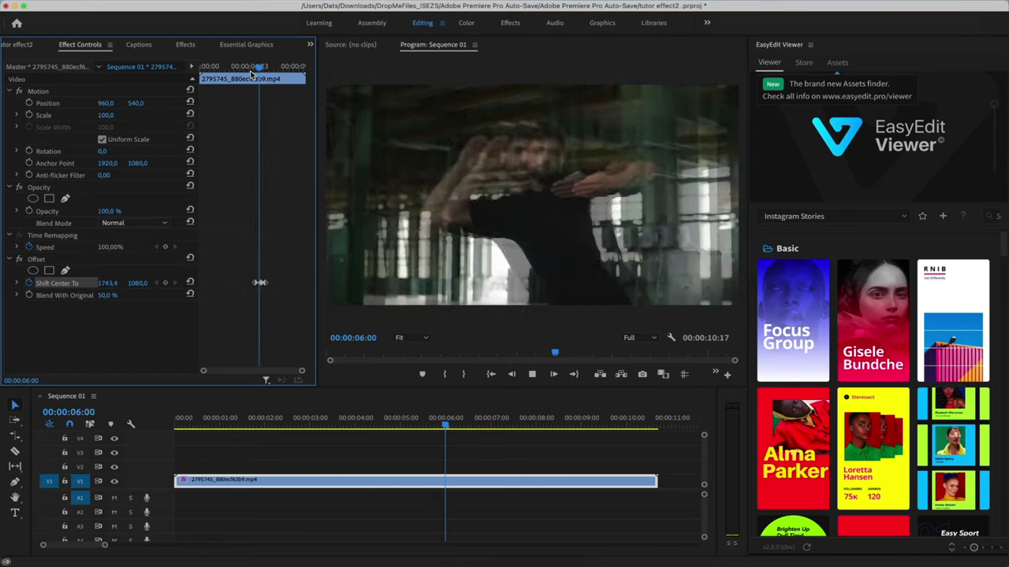
key(space)
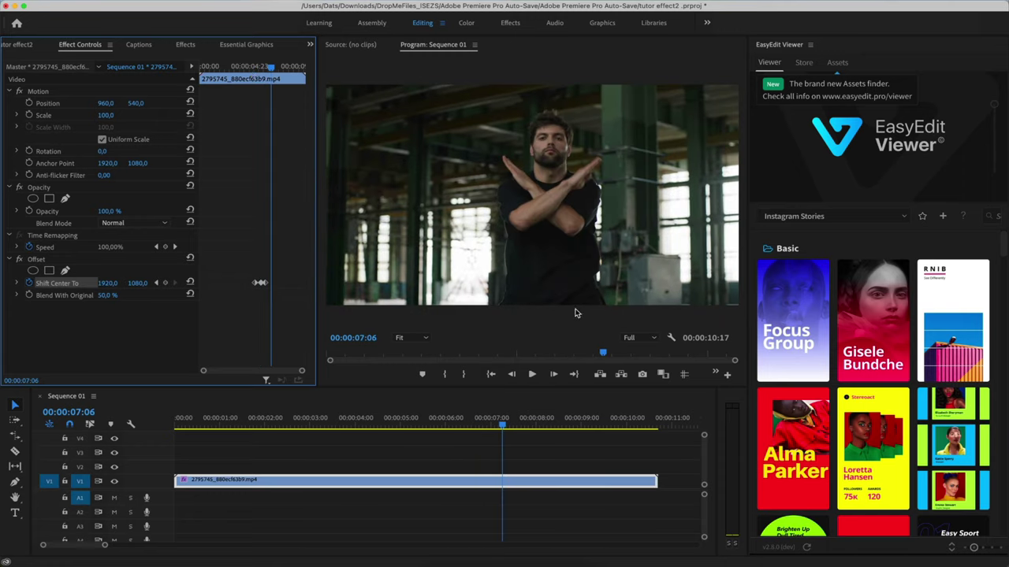
drag(502, 425, 455, 437)
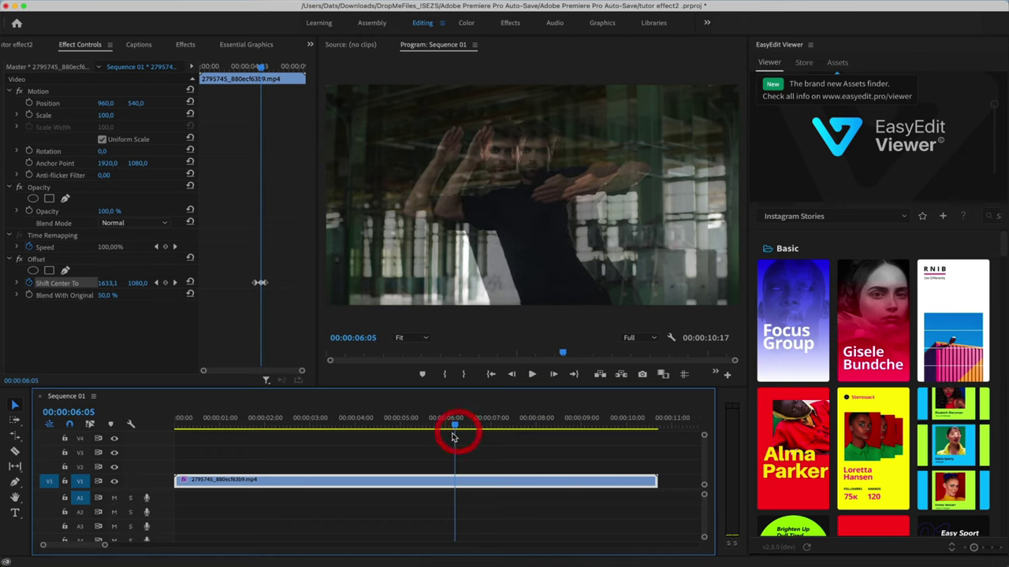
click(174, 282)
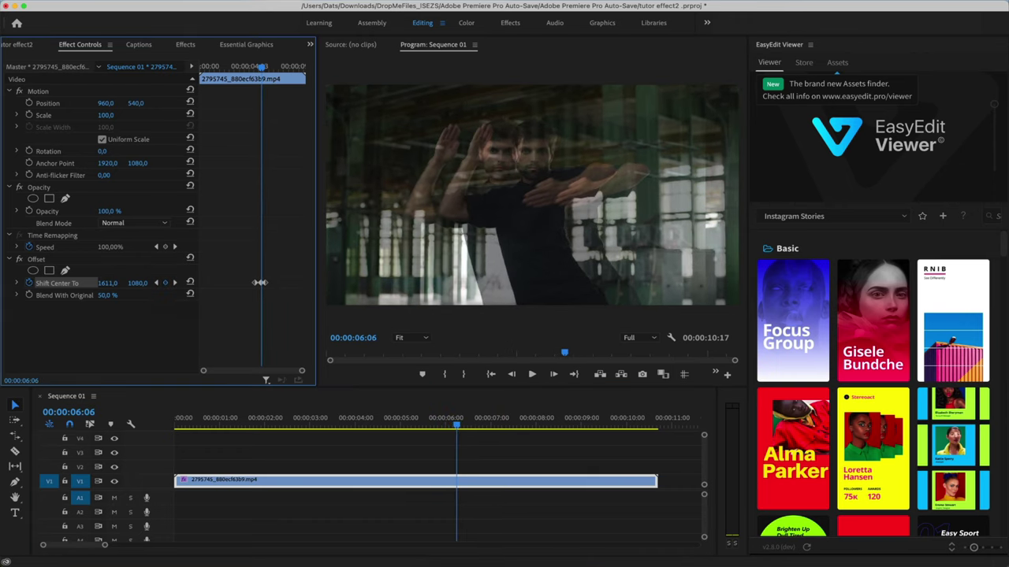
drag(108, 283, 141, 283)
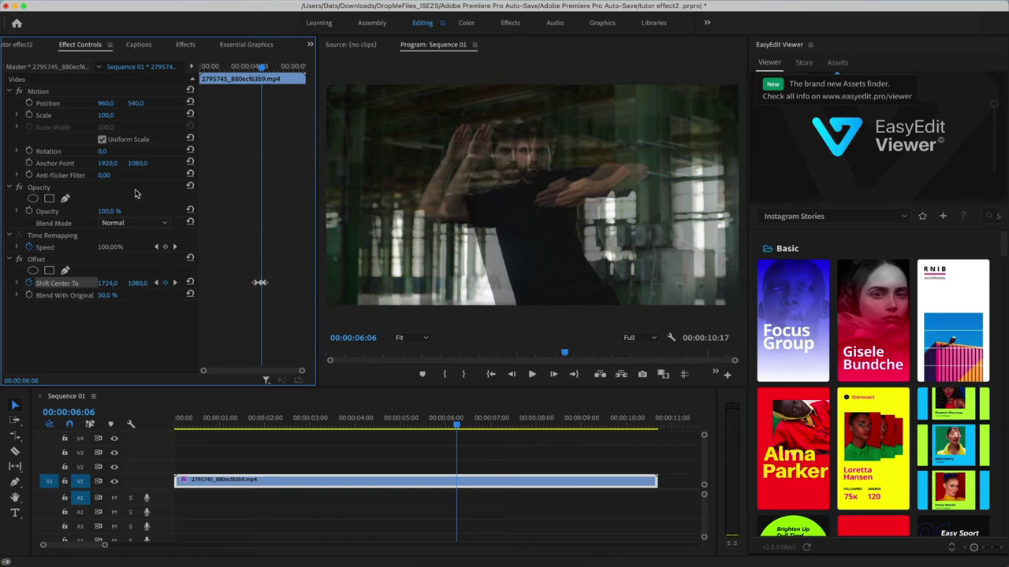
drag(105, 115, 123, 115)
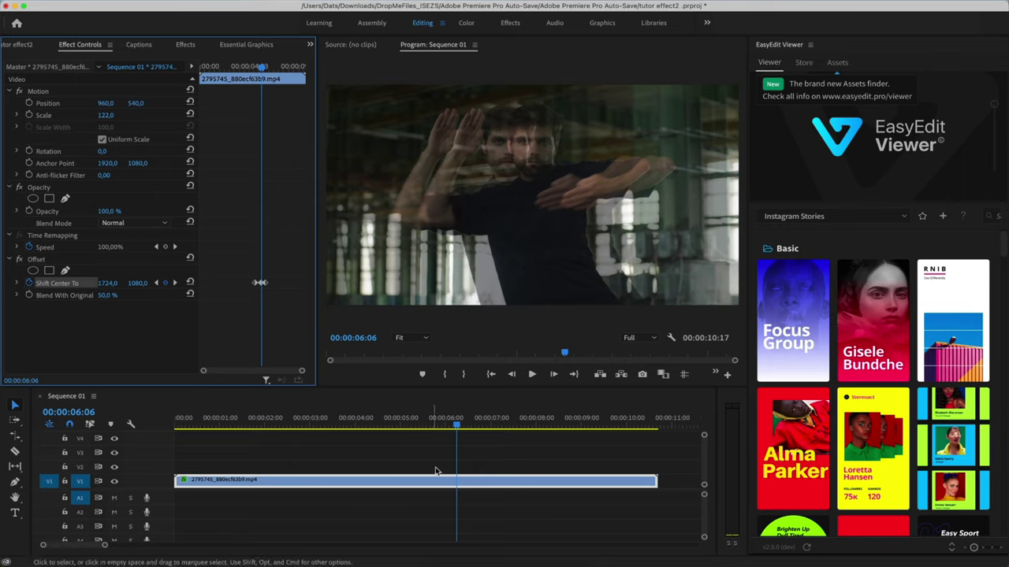
Set the Shift Center To keyframes to Auto Bezier and expand the property to view its graph.
right_click(262, 284)
mouse_move(371, 390)
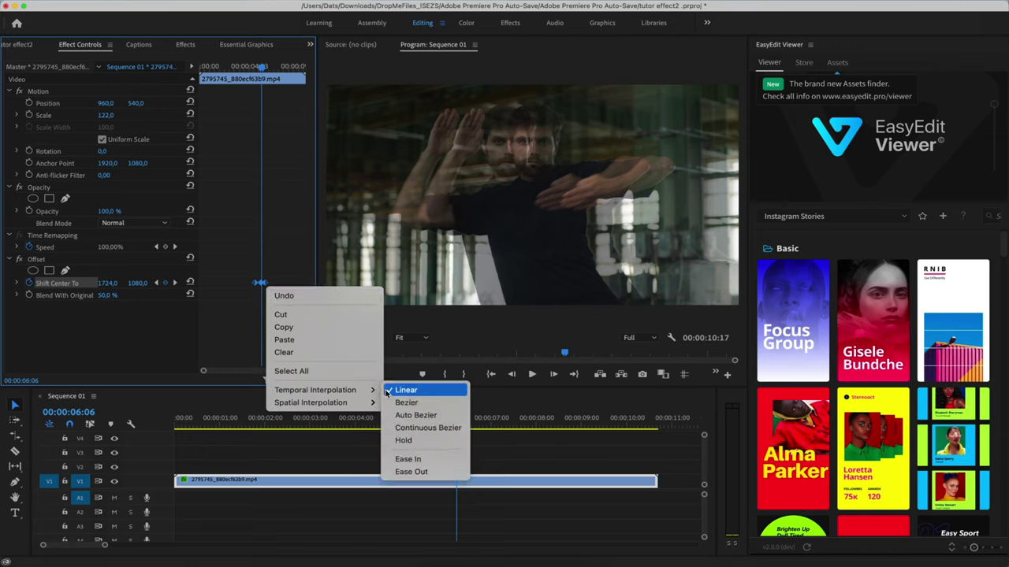
click(416, 414)
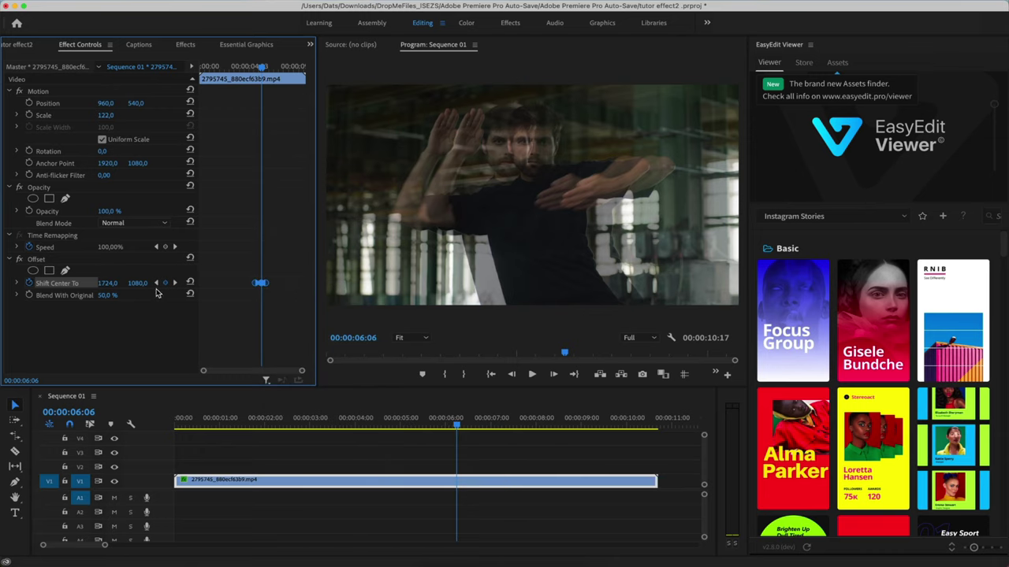
click(18, 284)
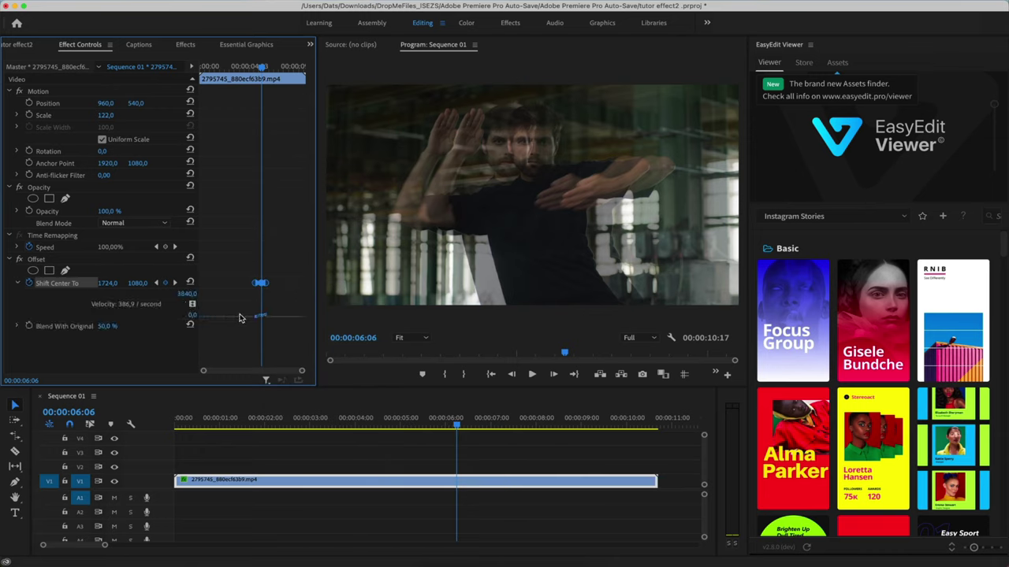
scroll(255, 323, up, 3)
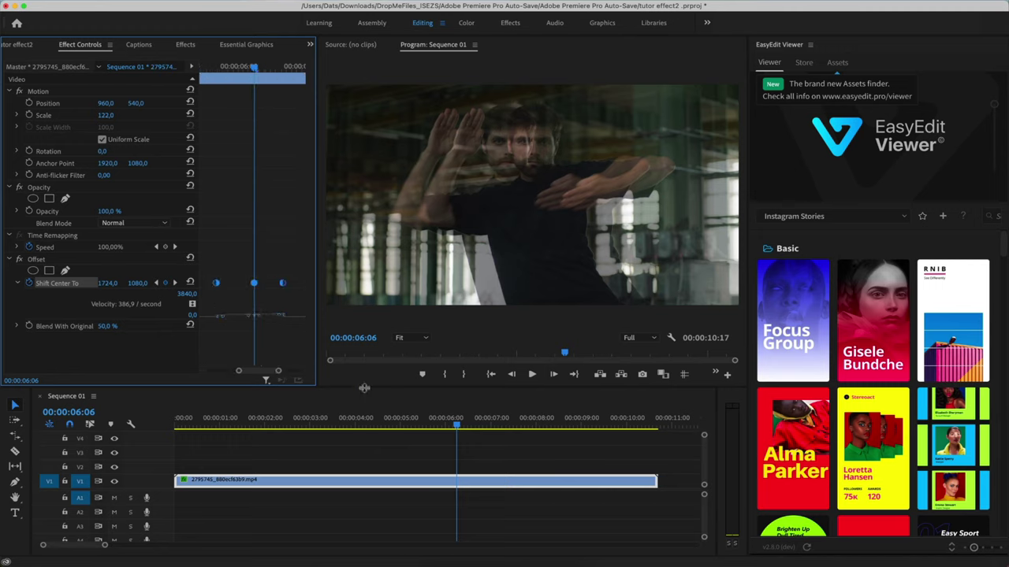
drag(434, 430, 353, 430)
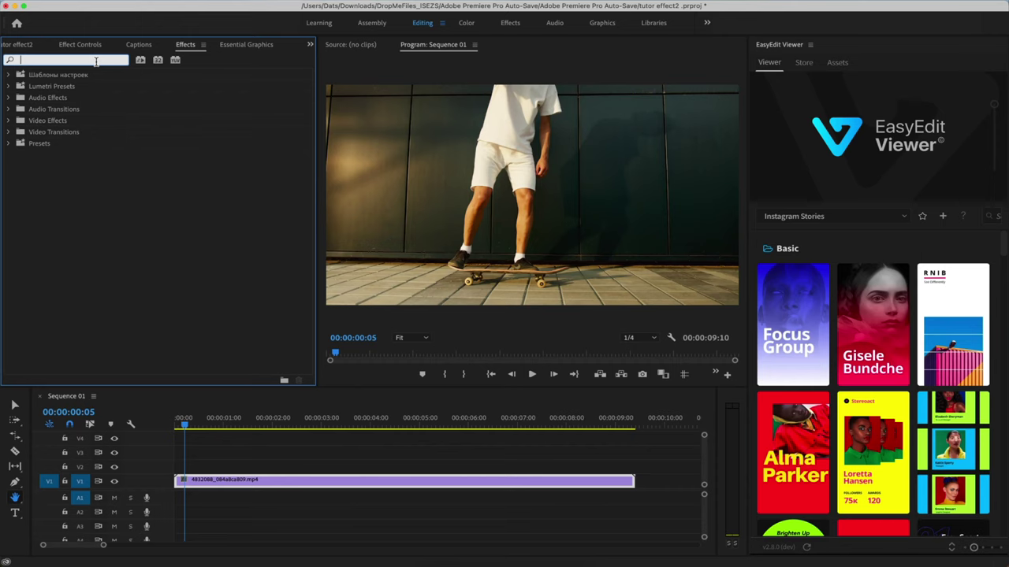
Search 'ech', apply Time > Echo to the skateboard clip, and show its Effect Controls.
text(ech)
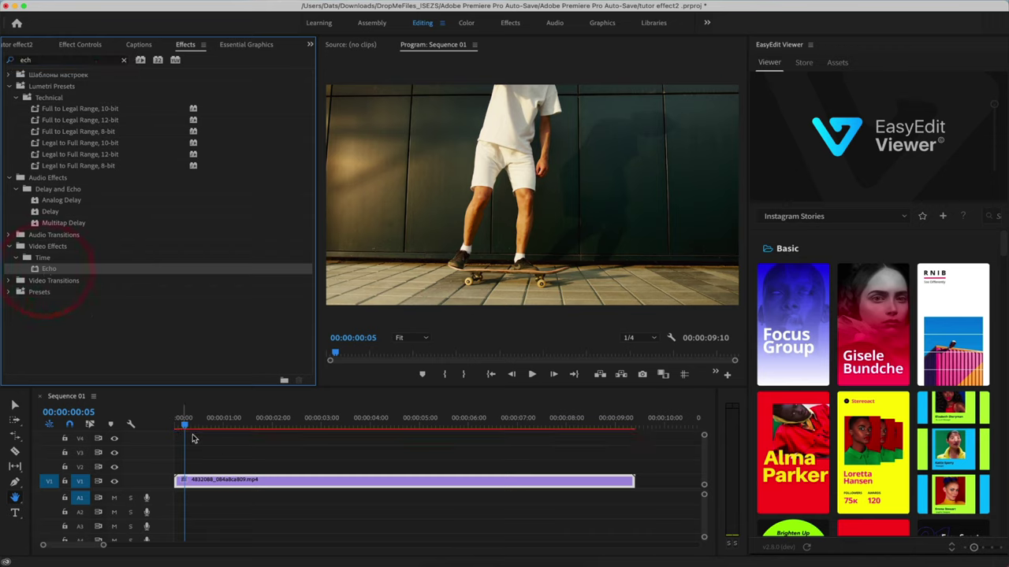
drag(45, 270, 272, 489)
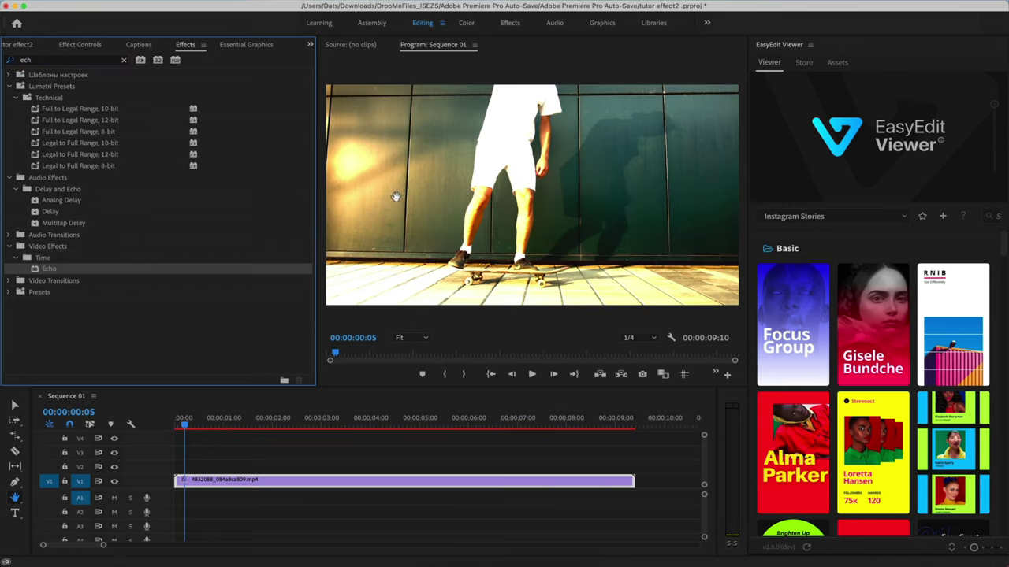
click(76, 45)
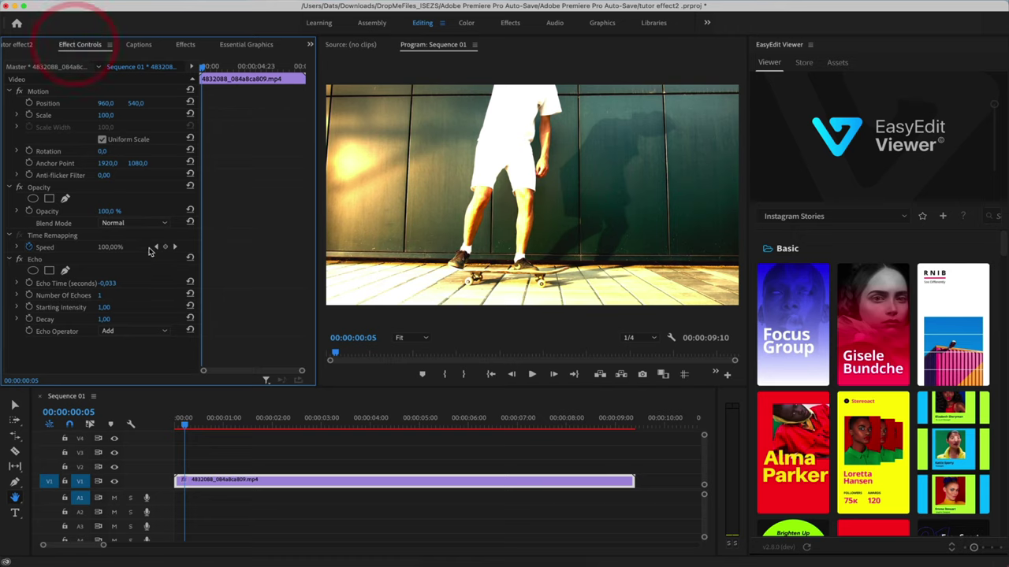
Toggle Echo and scrub Echo Time to compare trails, then set Echo Time to 0.
click(19, 259)
click(19, 259)
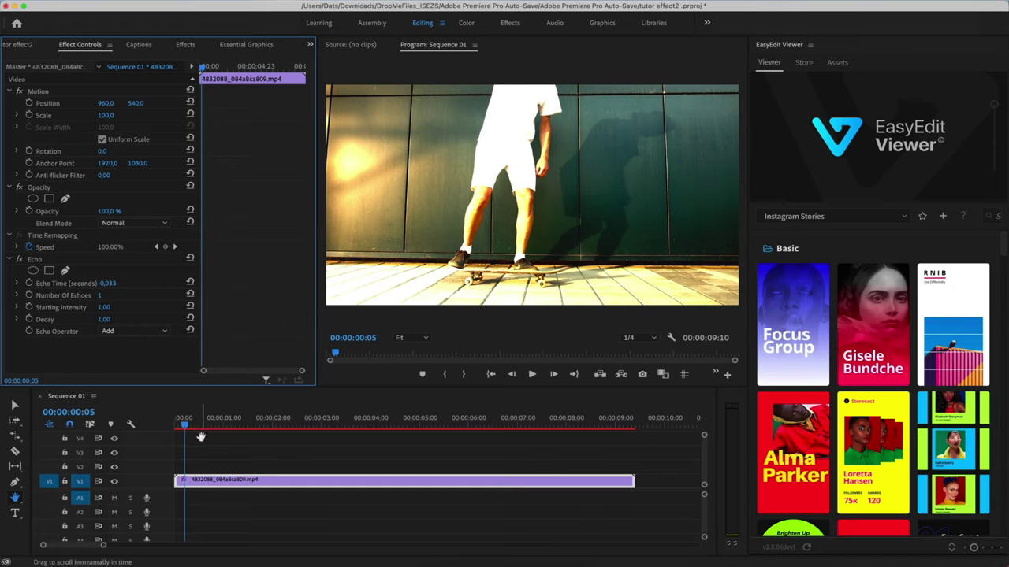
key(space)
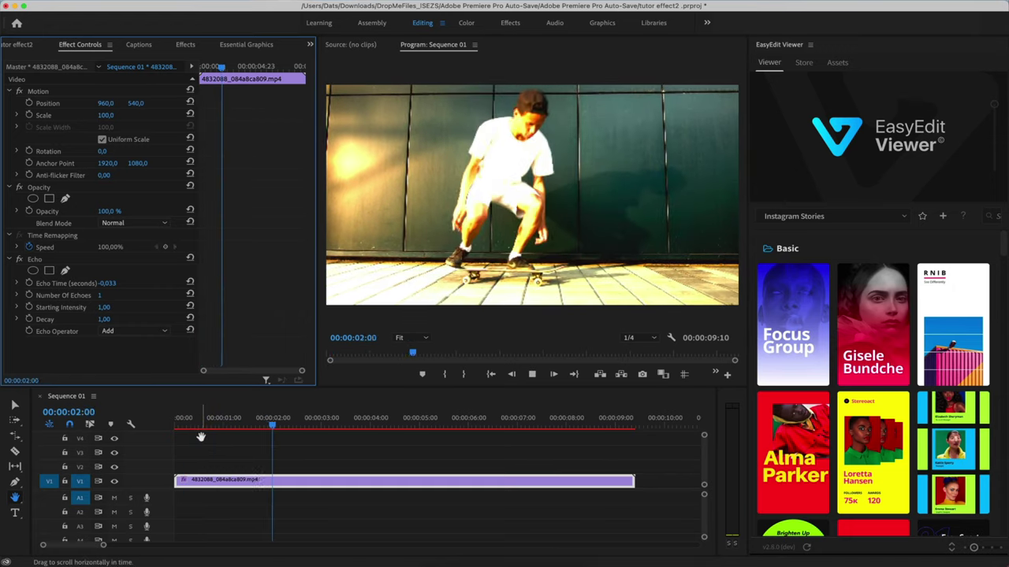
key(space)
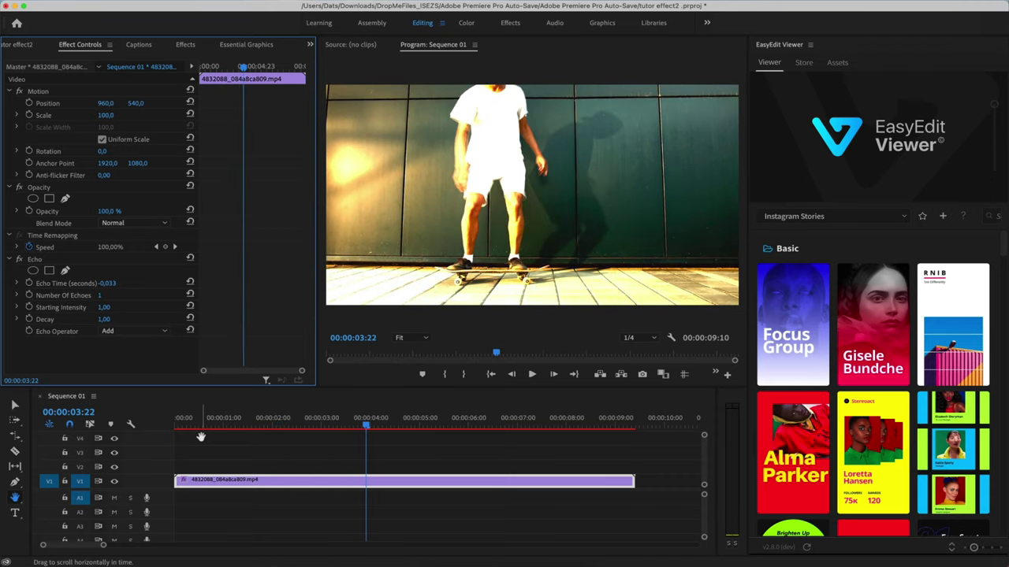
drag(107, 282, 57, 283)
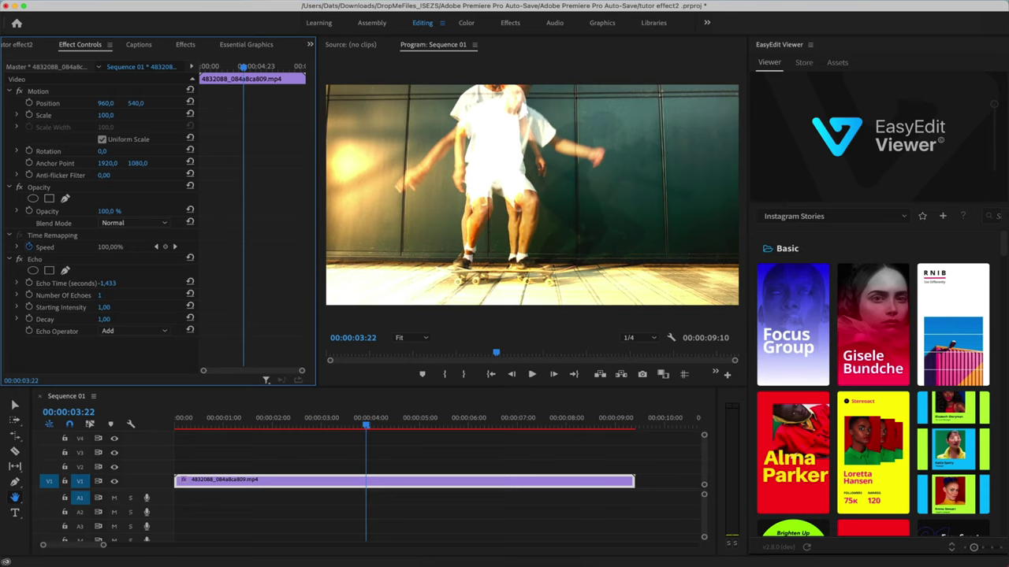
drag(107, 283, 142, 283)
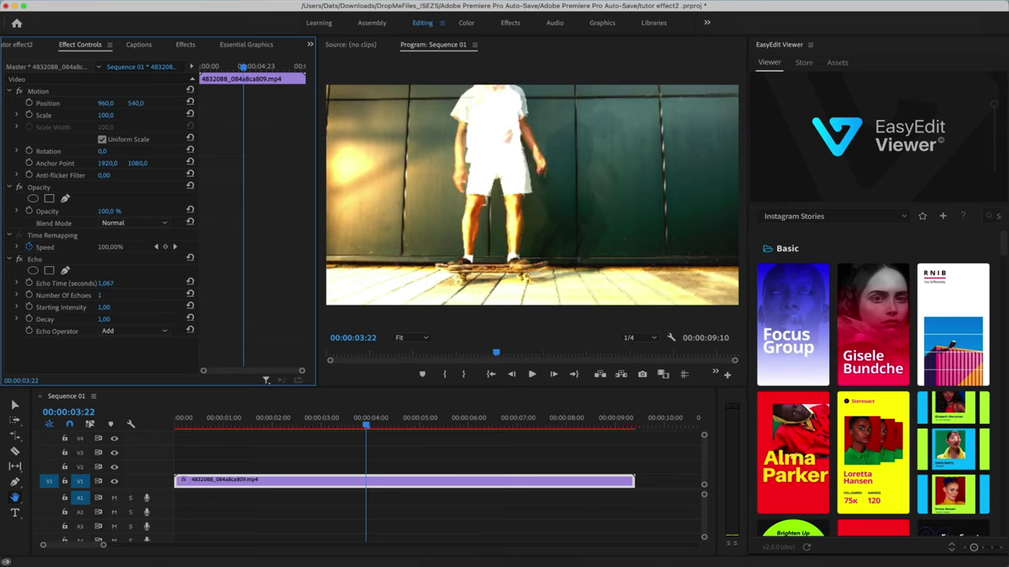
mouse_move(141, 283)
mouse_down()
mouse_move(181, 283)
mouse_move(125, 283)
mouse_up()
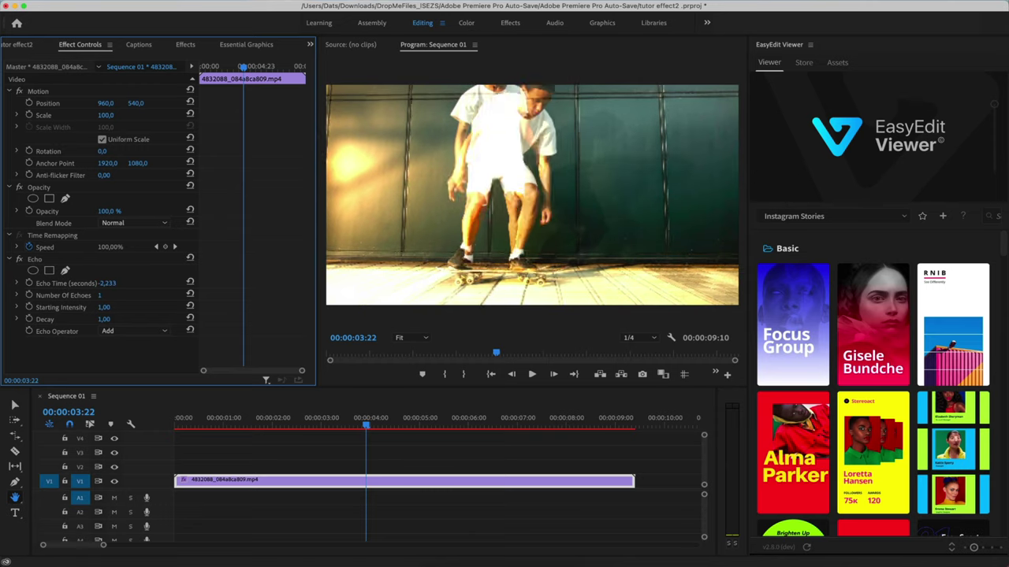
click(109, 282)
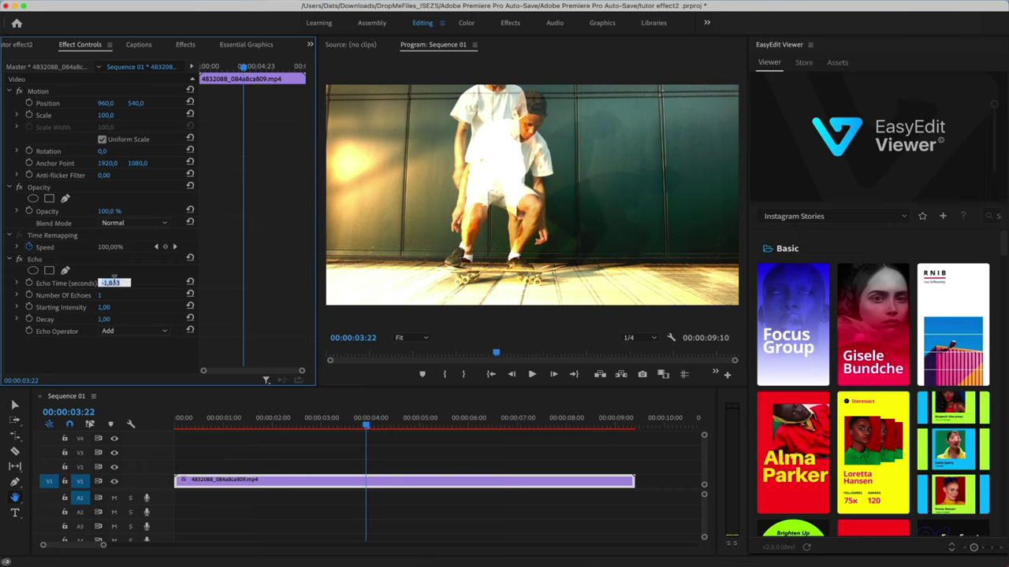
text(0)
key(Return)
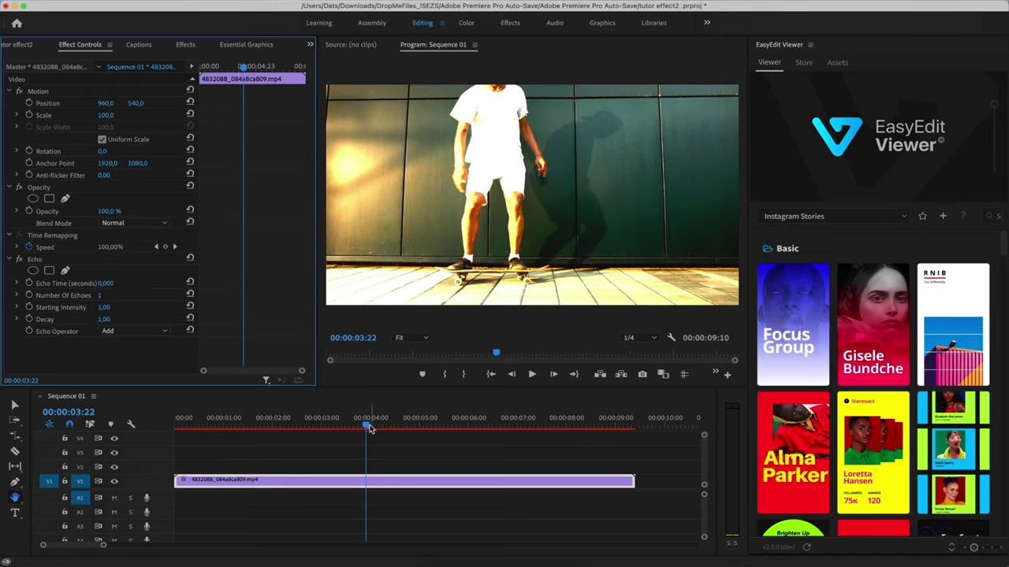
Find 00:00:02:18 in the skateboard clip and start keyframing Echo Time there.
drag(370, 425, 260, 429)
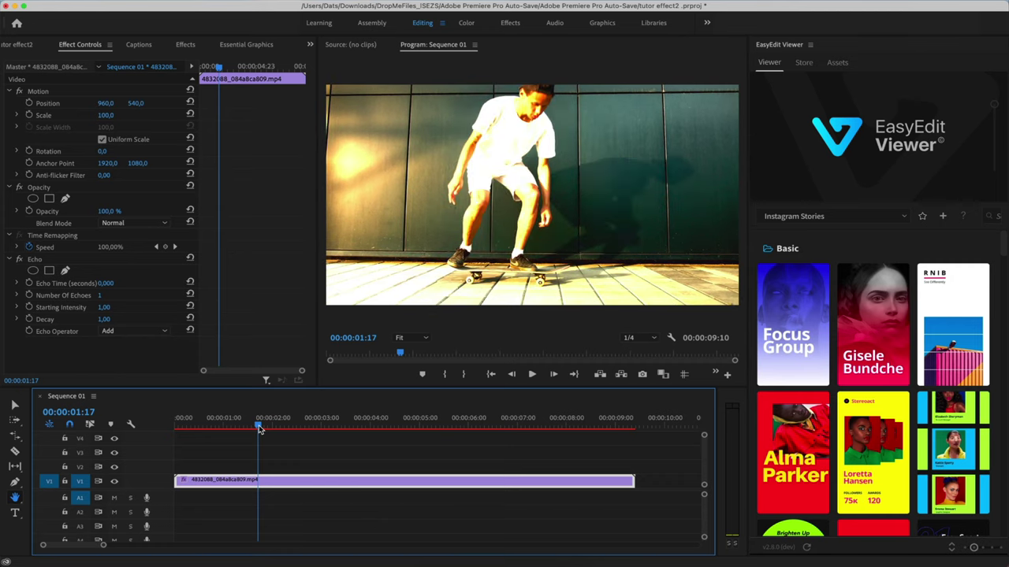
key(space)
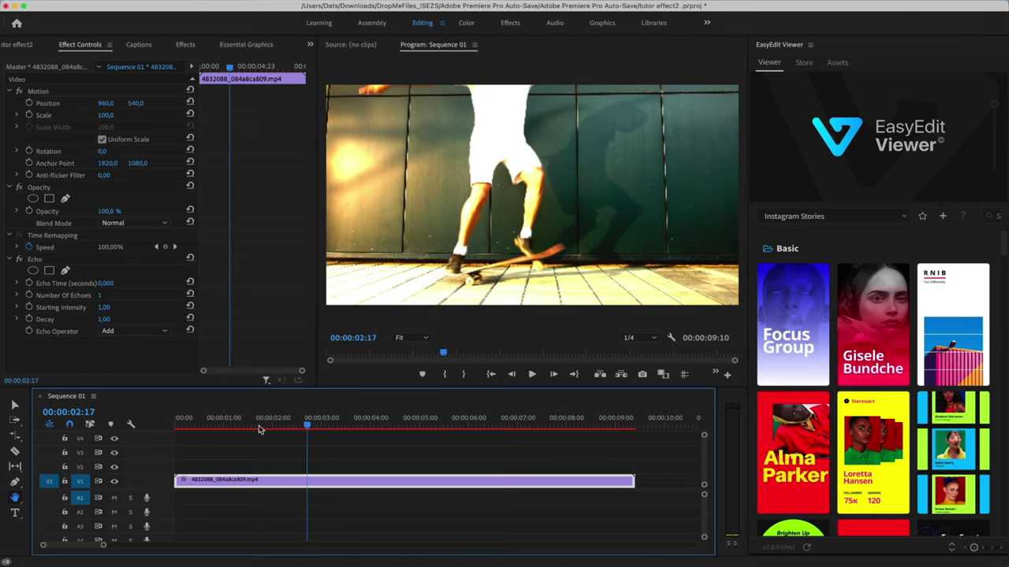
key(space)
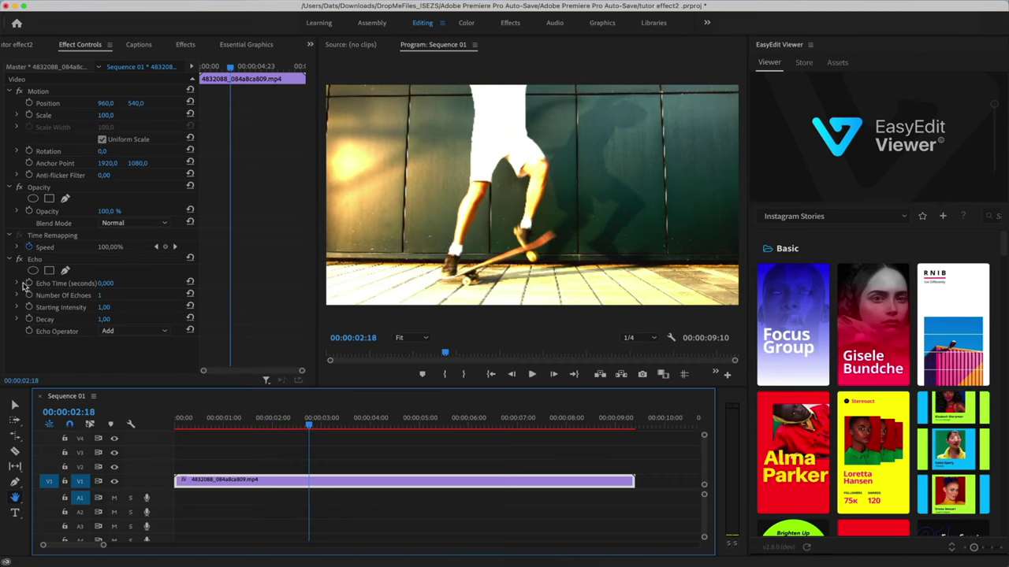
click(30, 284)
key(space)
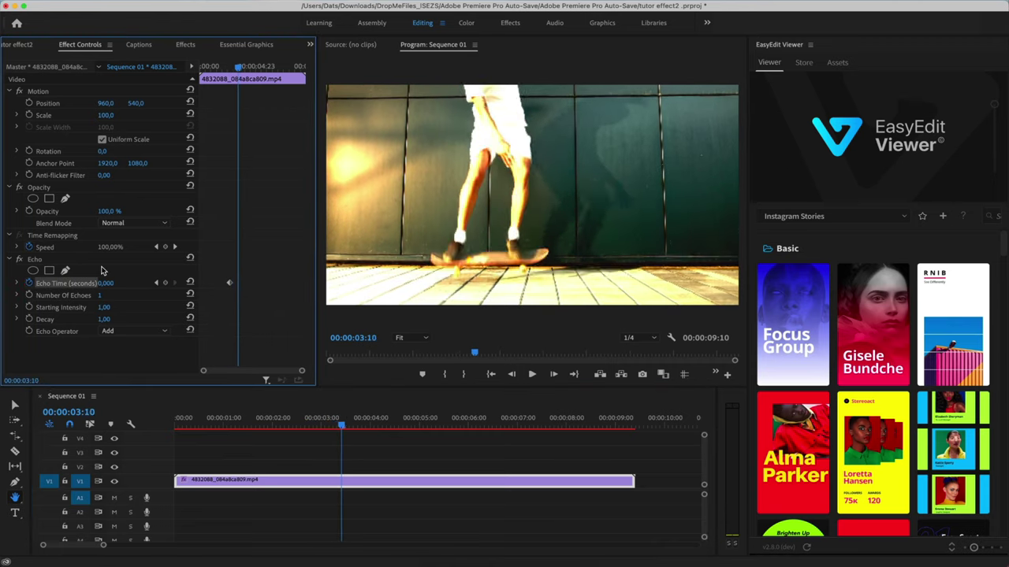
Add Echo Time keyframes at 03:18 and 03:05, setting 03:05 to -0,600.
click(166, 283)
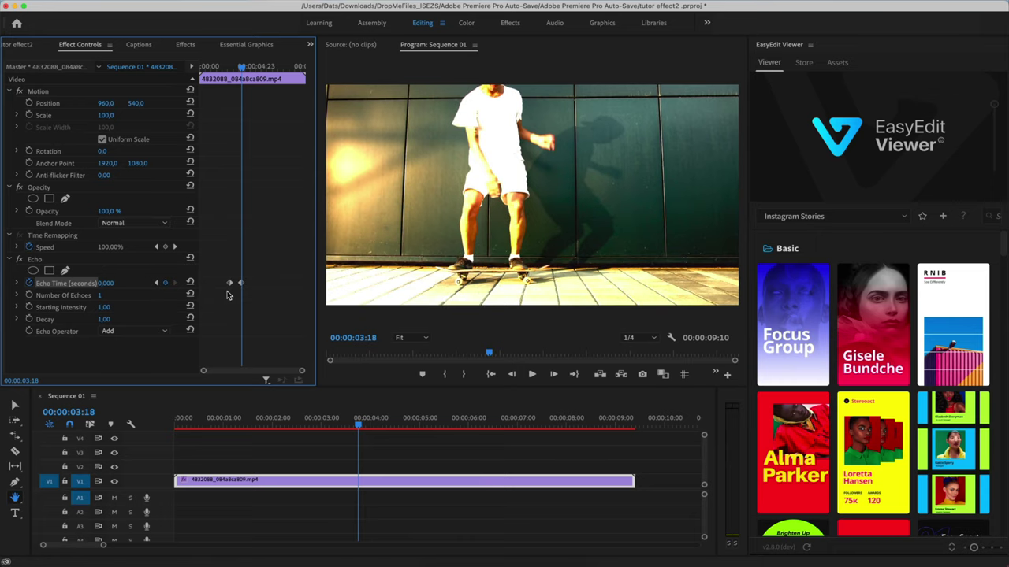
key(j)
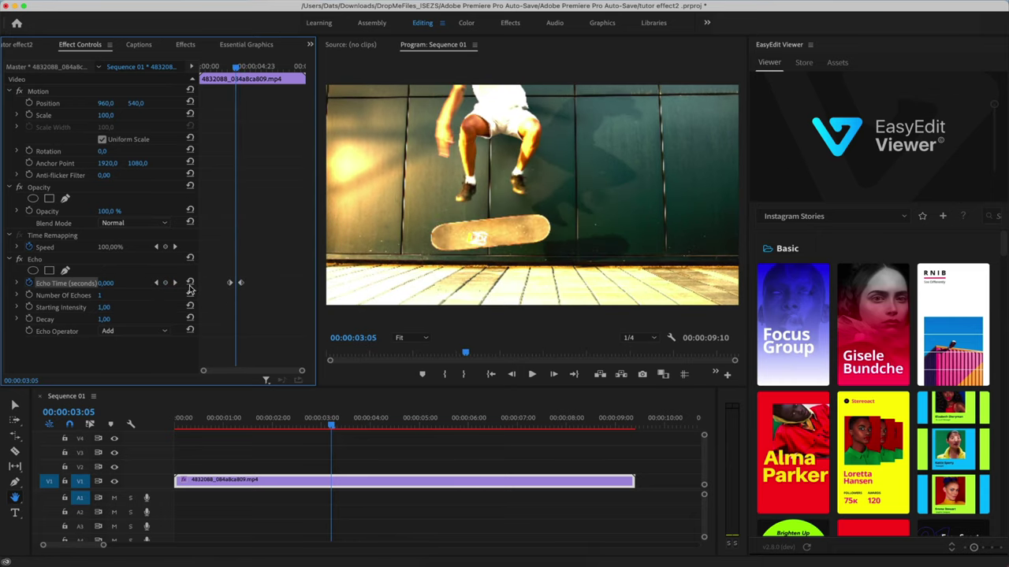
click(166, 283)
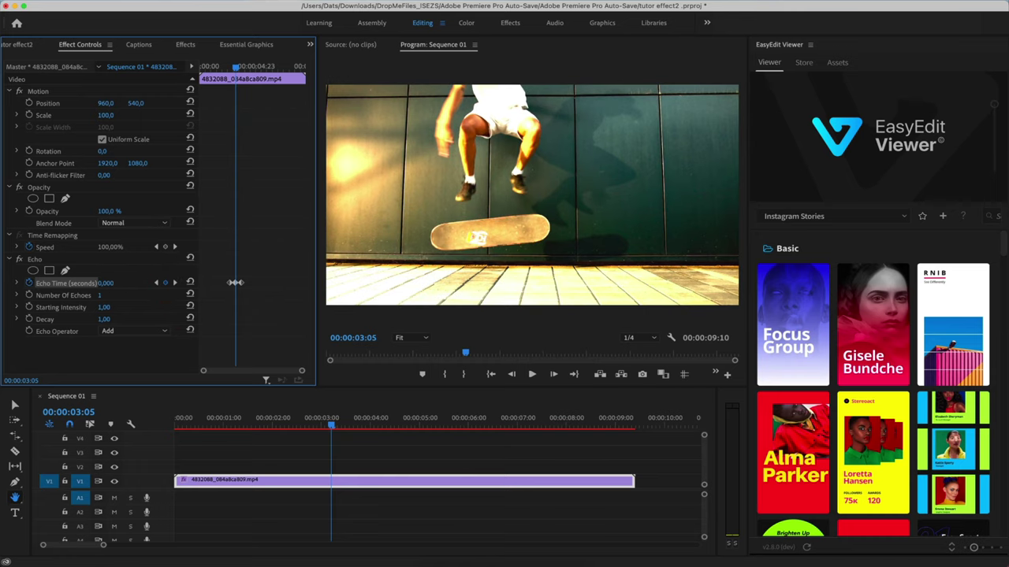
drag(105, 283, 58, 283)
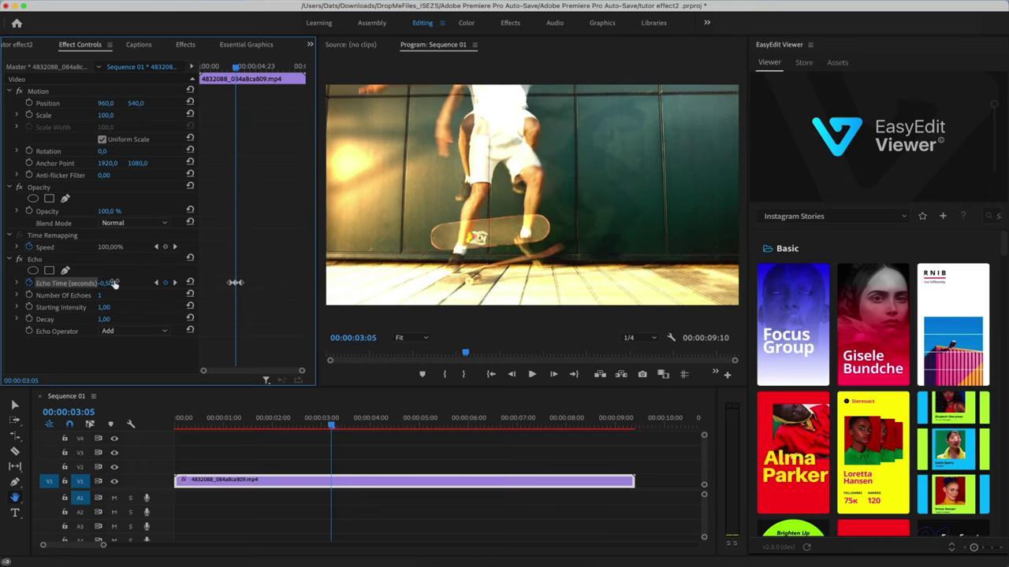
Review the echo from 02:23, then lower the 03:05 Echo Time keyframe to -0,100.
drag(332, 427, 315, 433)
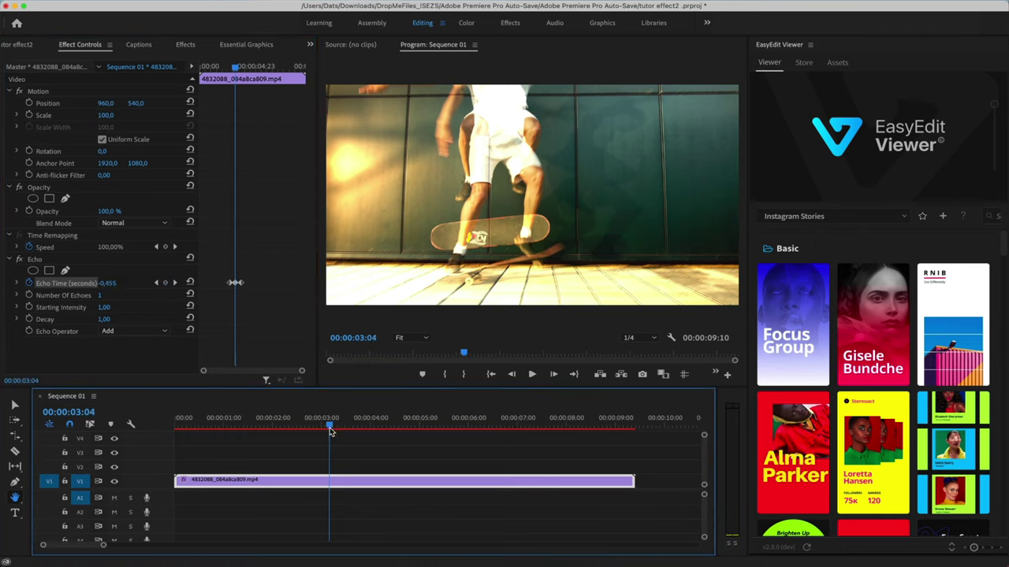
click(293, 428)
key(Right)
key(Right)
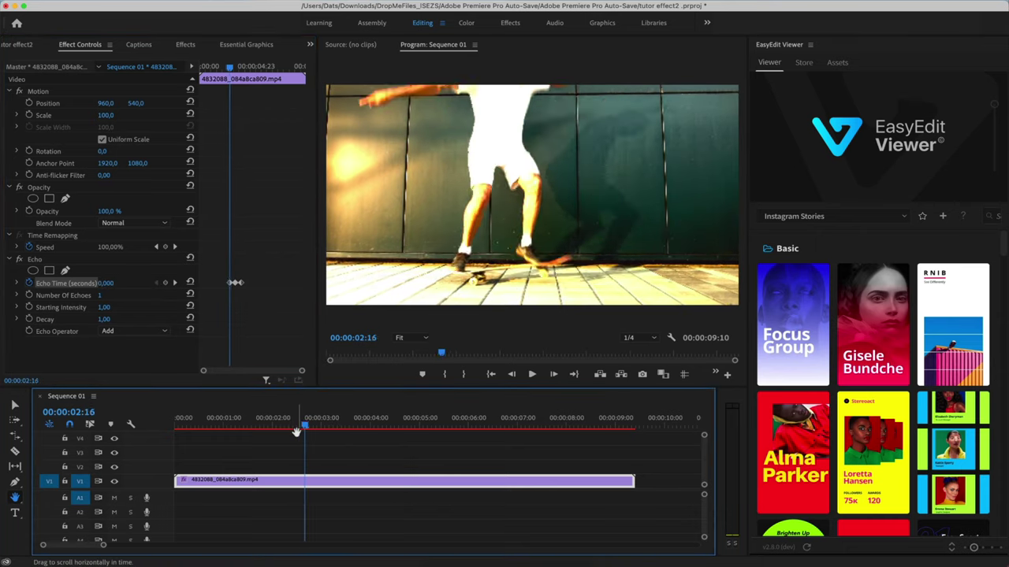
key(Right)
key(Right)
key(Right)
key(Right)
key(Right)
key(Right)
key(Right)
key(Right)
key(Right)
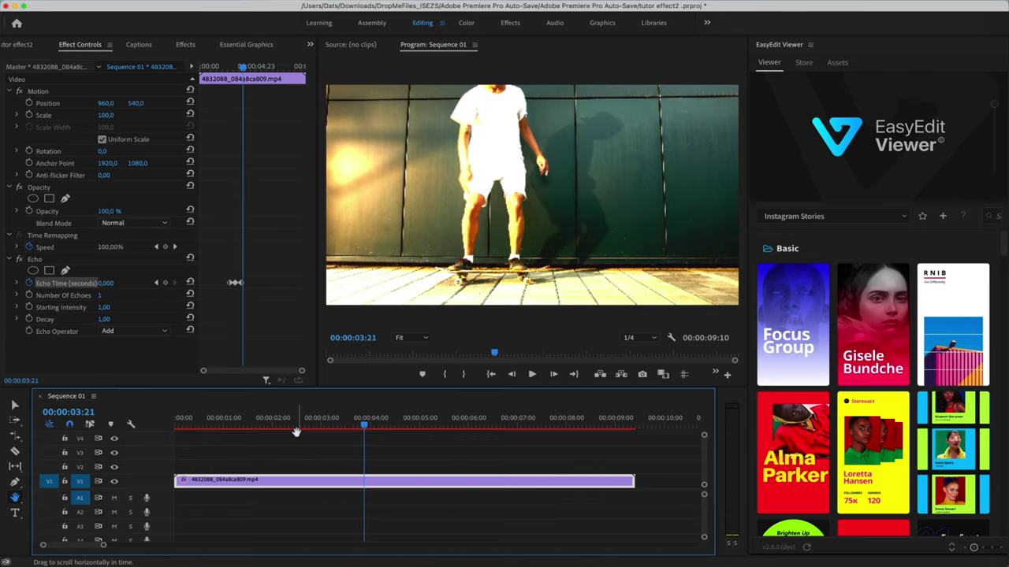
click(156, 282)
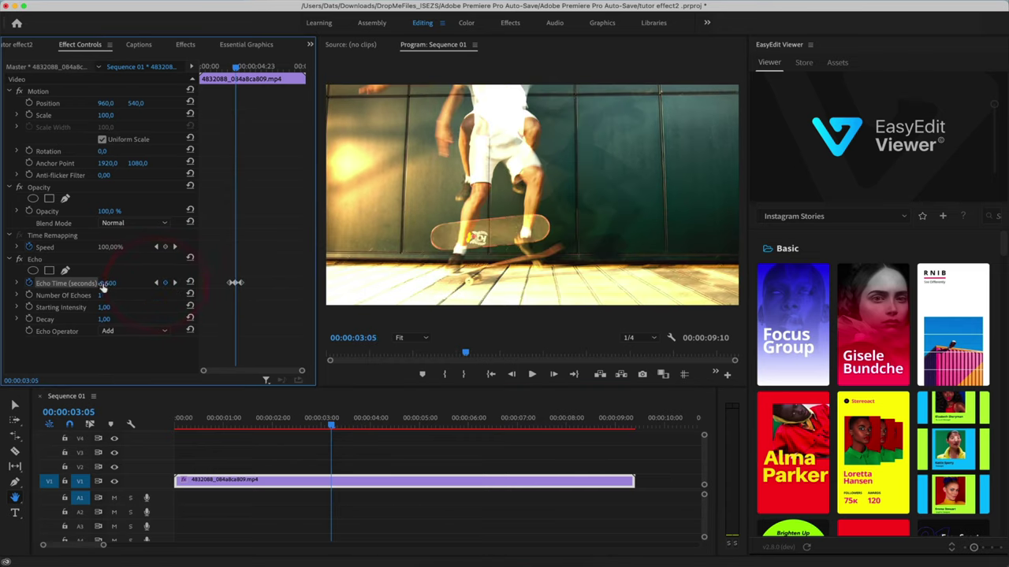
mouse_move(104, 283)
mouse_down()
mouse_move(86, 283)
mouse_move(162, 283)
mouse_up()
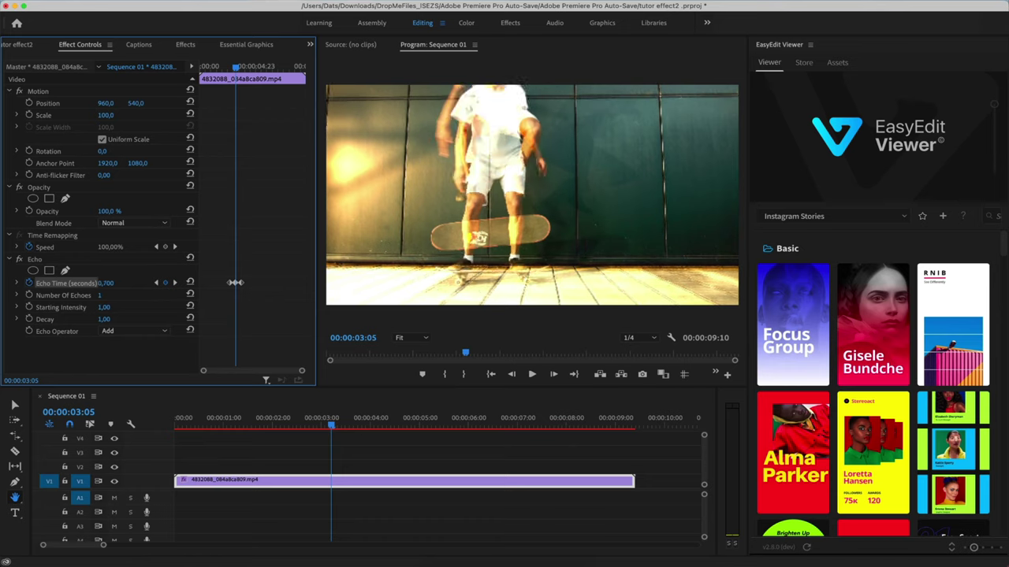
drag(235, 282, 244, 290)
Switch the Echo Time keyframes to Bezier and render the sequence from 00:00:02:14.
right_click(240, 285)
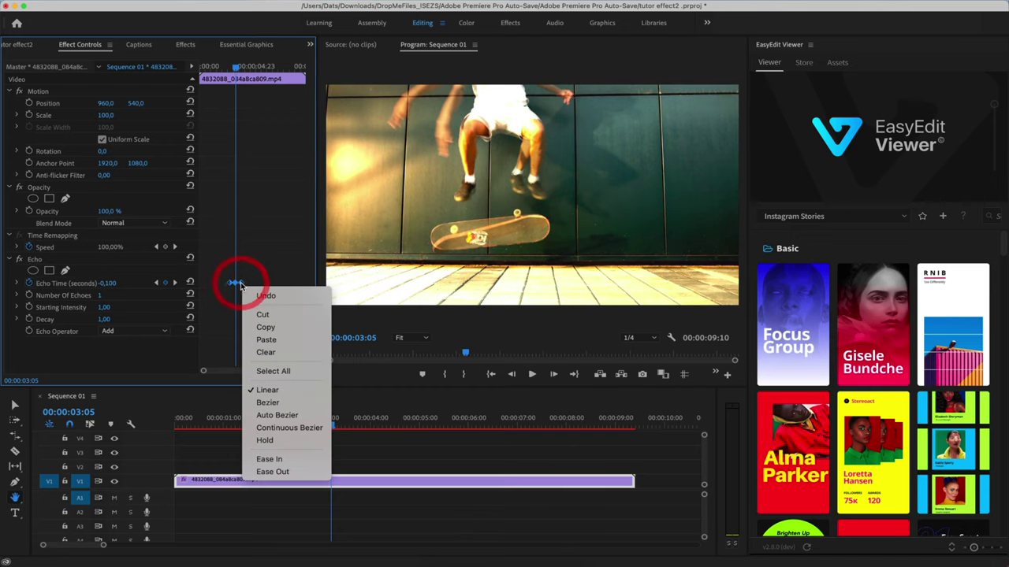
click(277, 405)
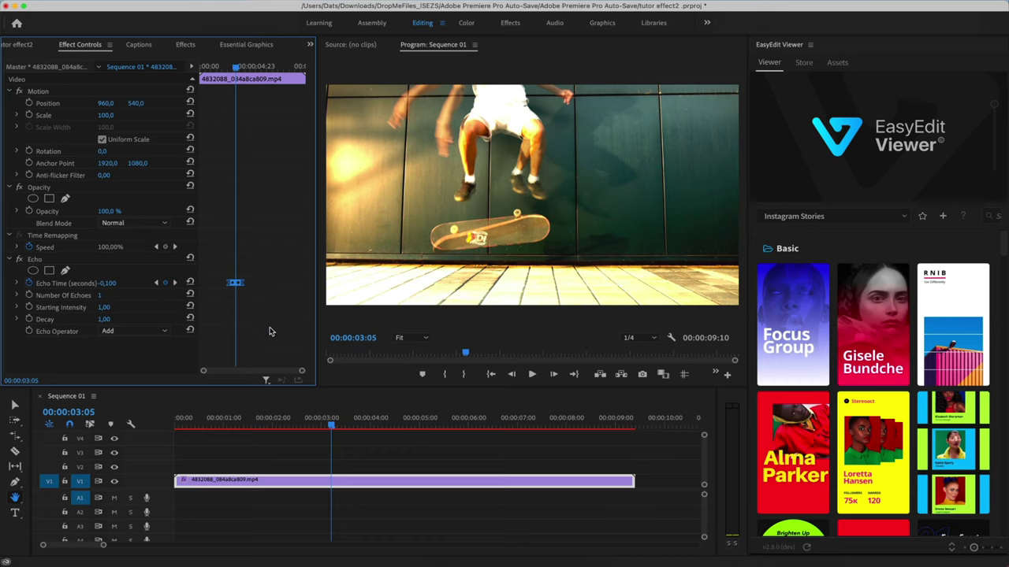
click(302, 426)
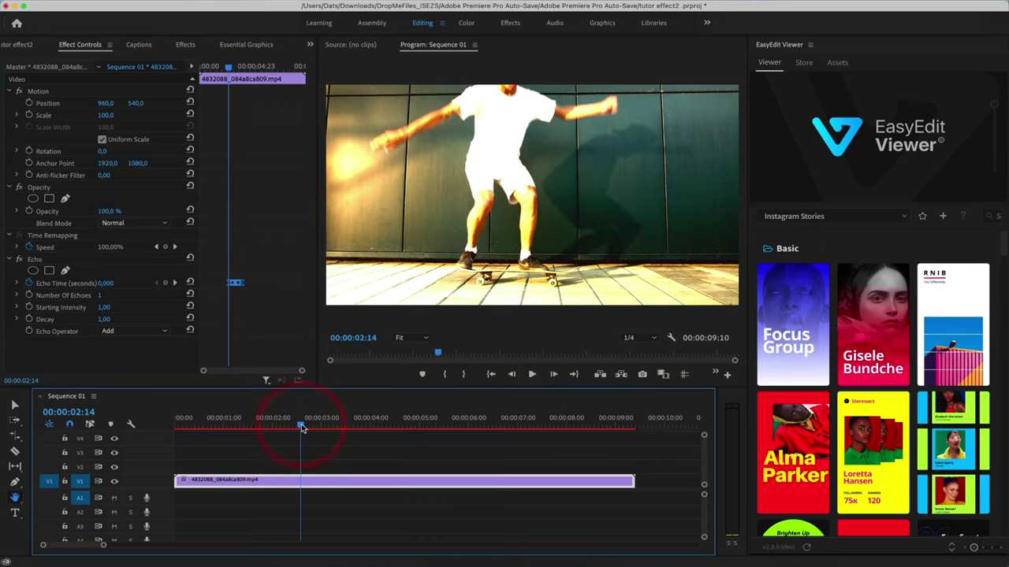
key(Return)
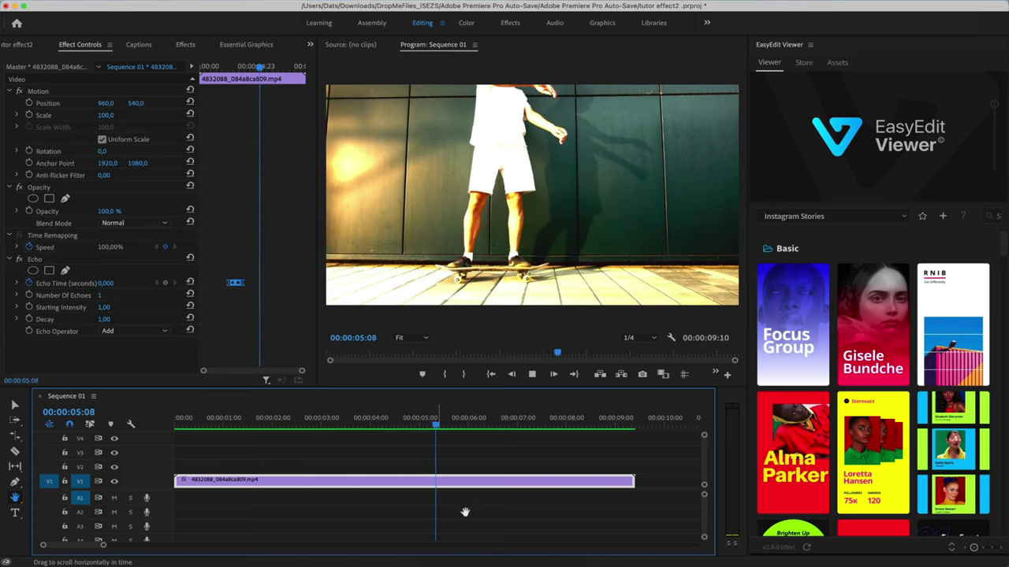
click(110, 306)
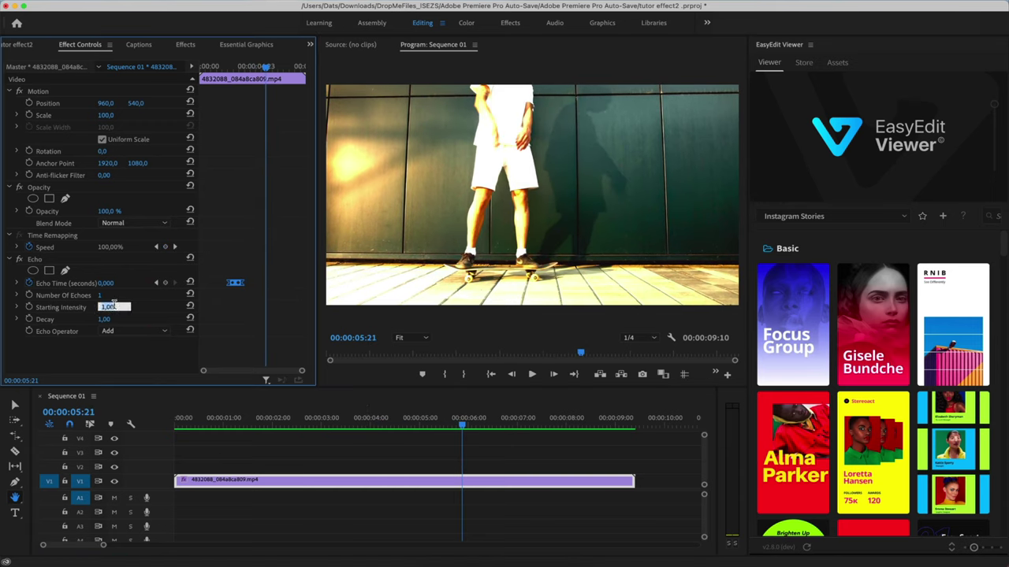